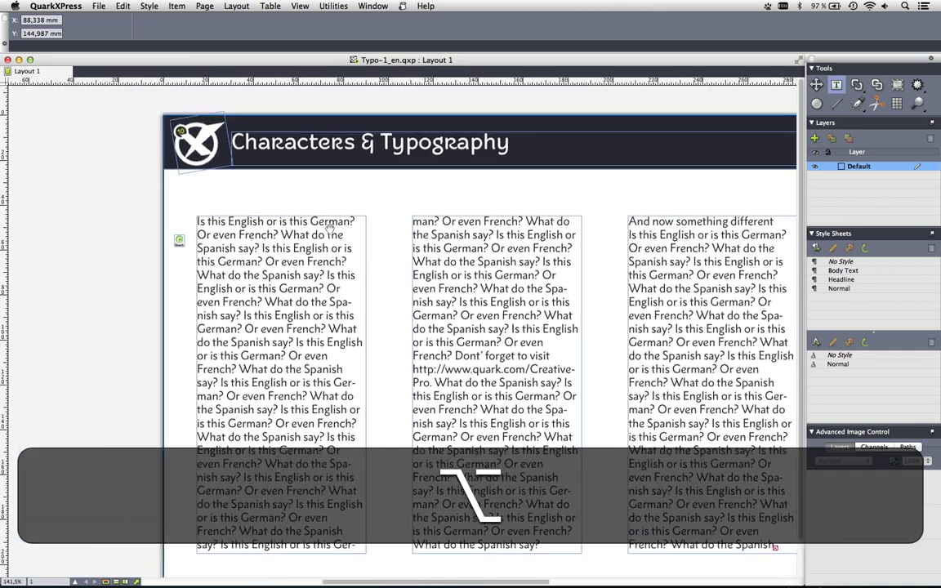
- Split the opening sentence "Is this English or is this German?" of the first column into its own paragraph
left_click_drag(269, 194, 479, 321)
left_click(642, 173)
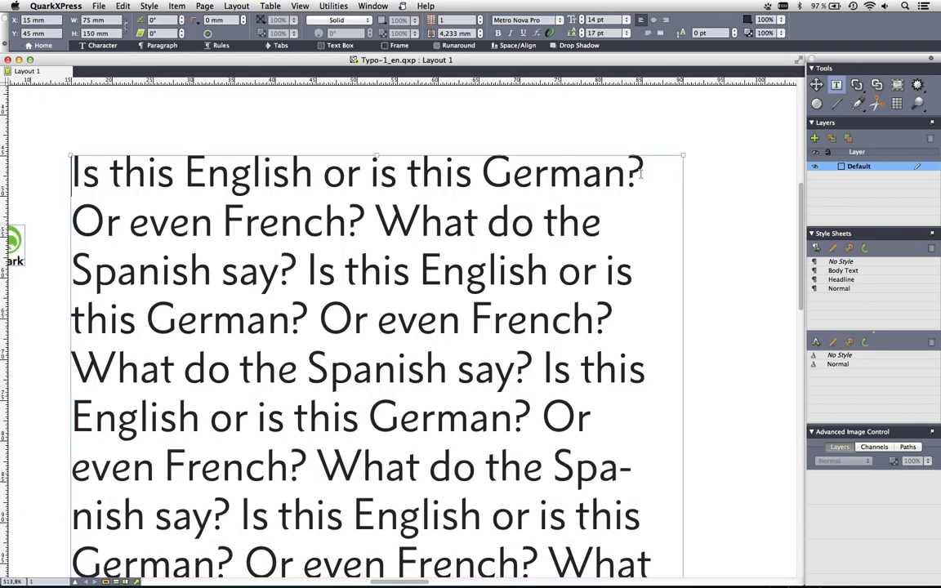
key("Return")
key("Right")
key("BackSpace")
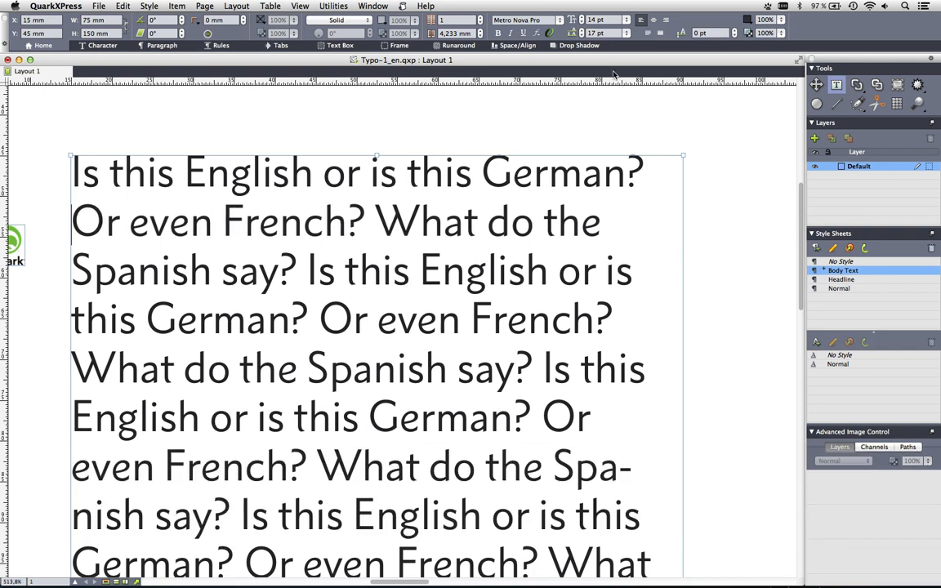
- Apply the Bold type style to the whole first paragraph, "Is this English or is this German?"
triple_click(360, 170)
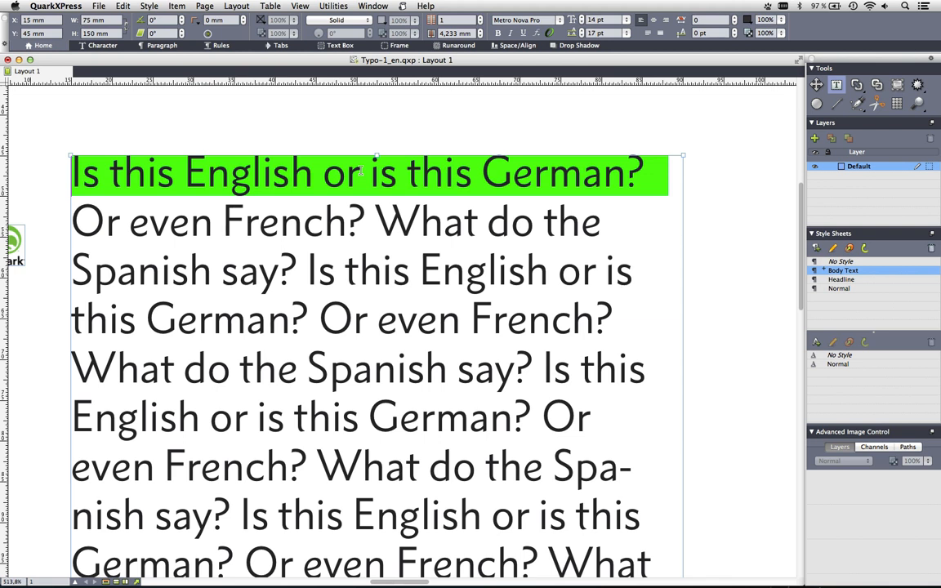
left_click(103, 45)
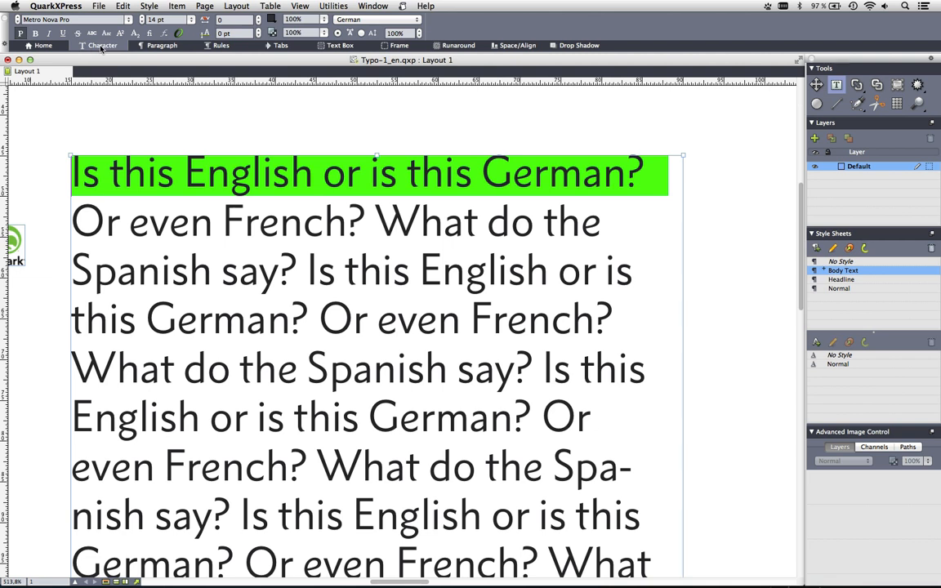
left_click(34, 44)
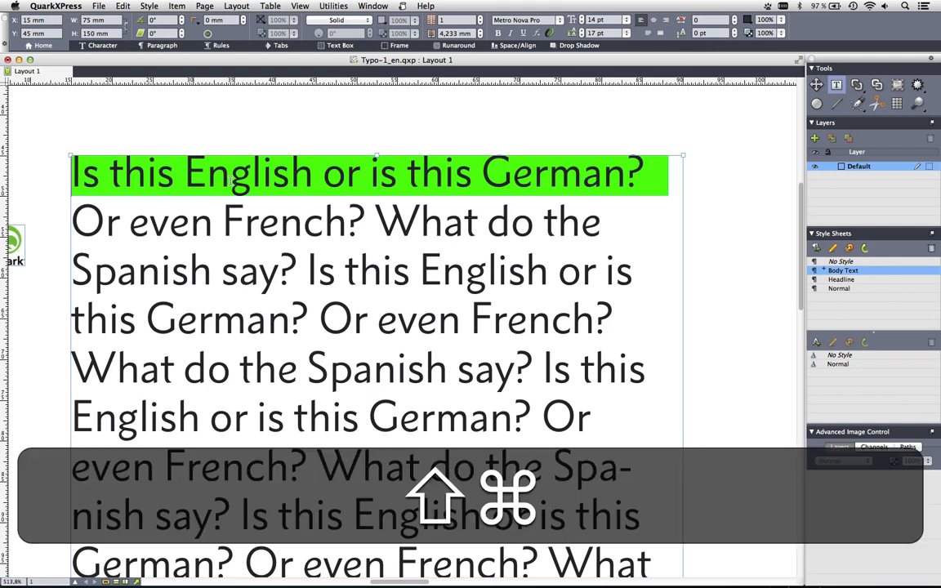
key("shift+super+d")
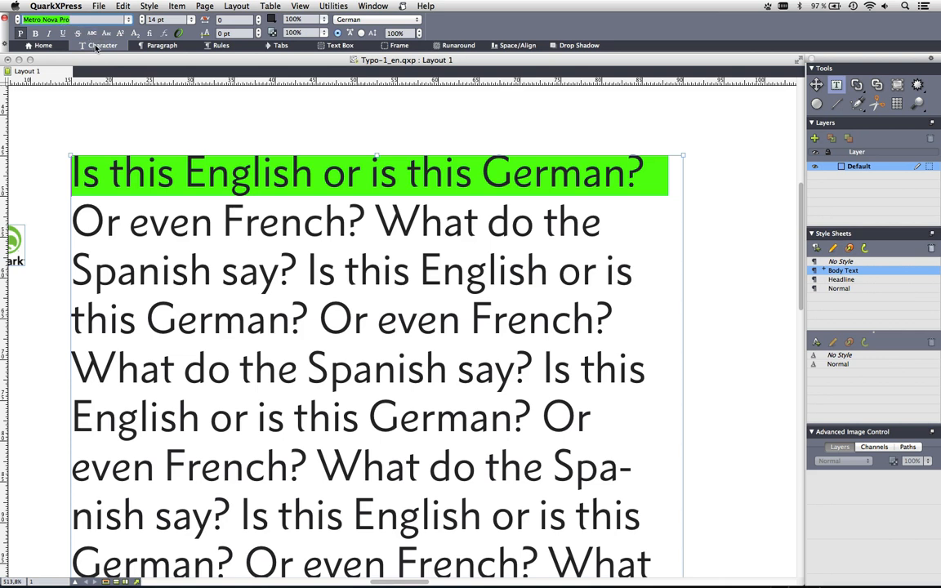
left_click(34, 33)
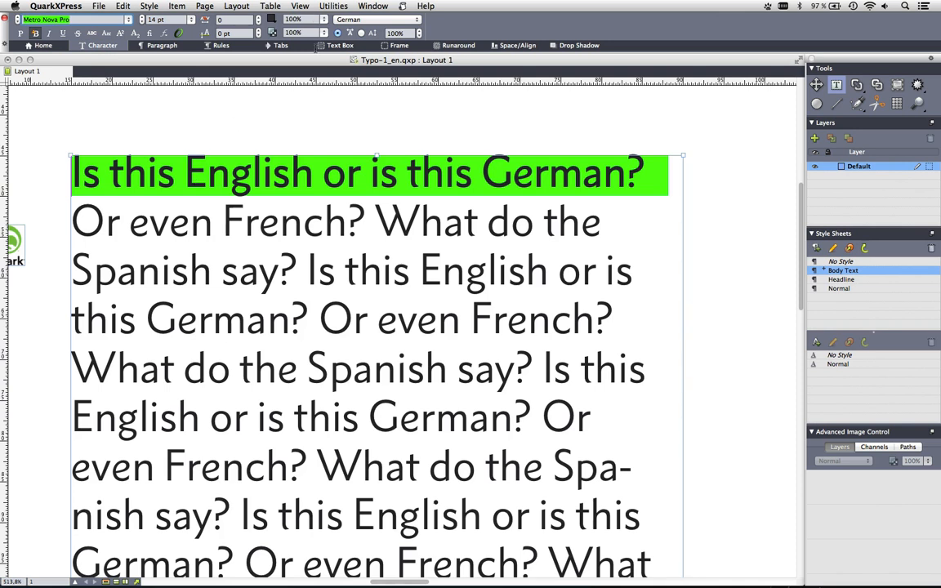
- Check the layout's font usage for the entry on Metro Nova Pro «Bold»
left_click(334, 6)
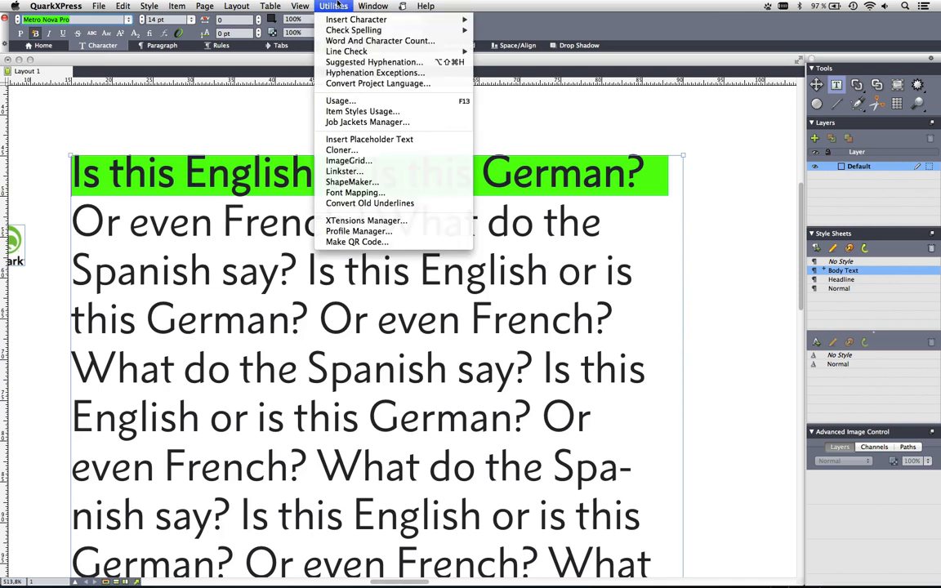
left_click(336, 101)
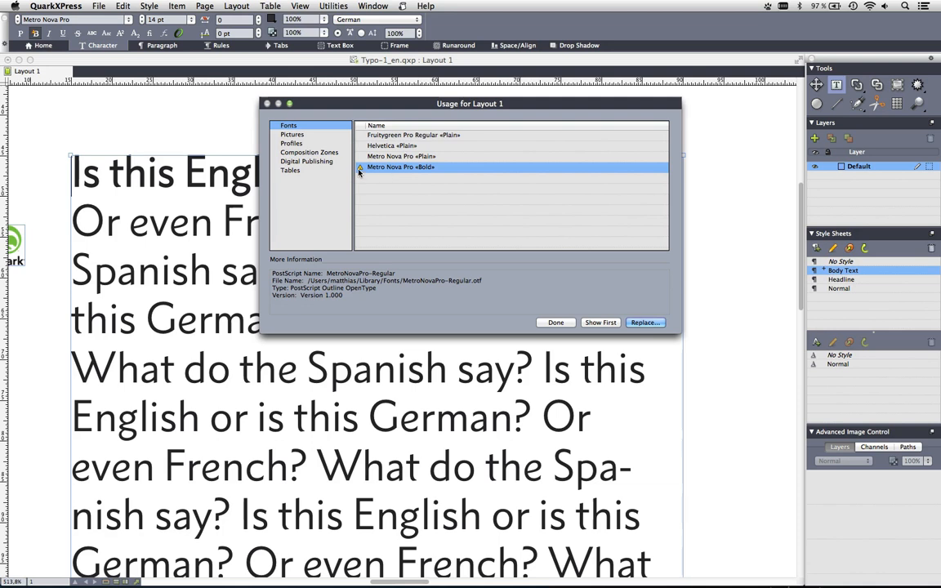
left_click(555, 322)
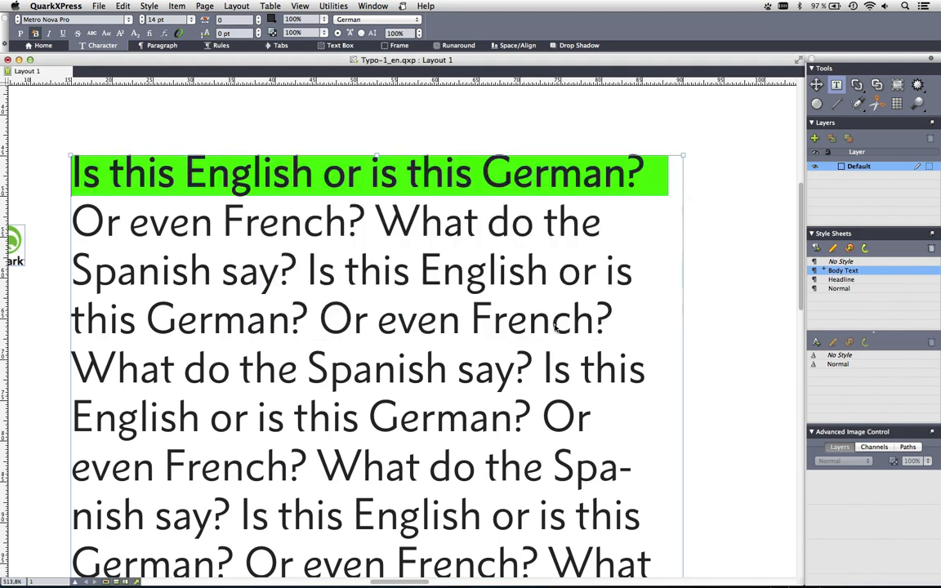
- Change the font of the selected first paragraph to Yalta Sans Pro Book
left_click(79, 19)
type("ya")
key("Return")
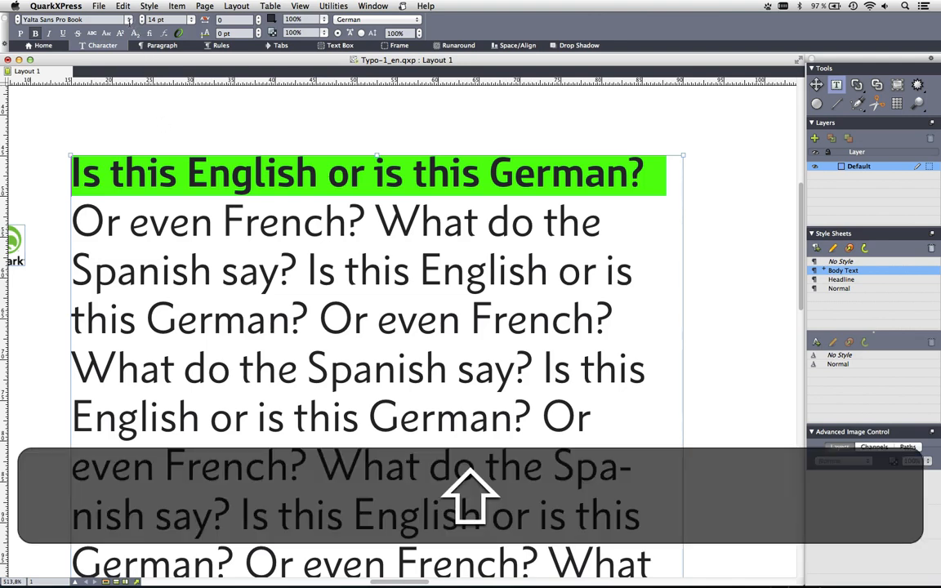
- Review which font styles are available in the Yalta Sans Pro family without choosing another one
left_click(128, 18)
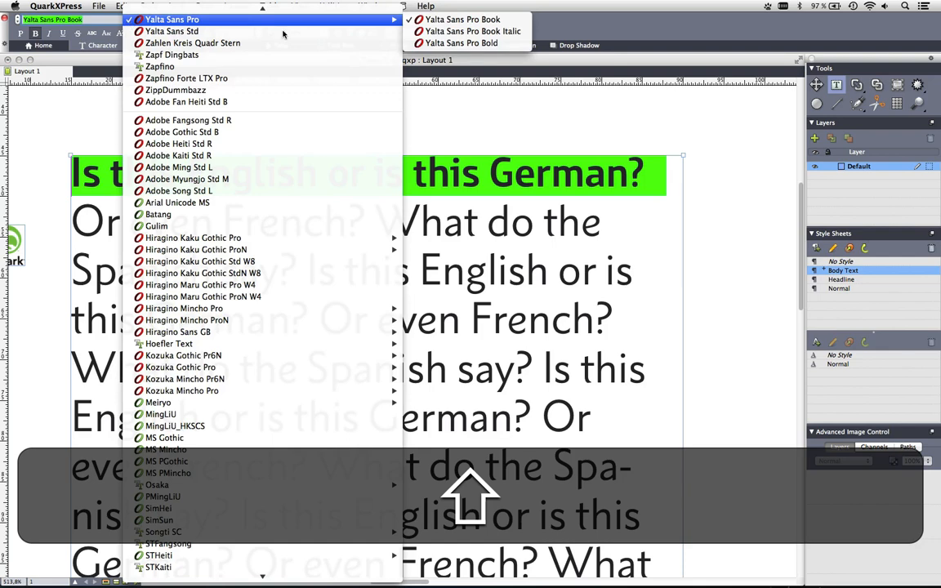
mouse_move(351, 20)
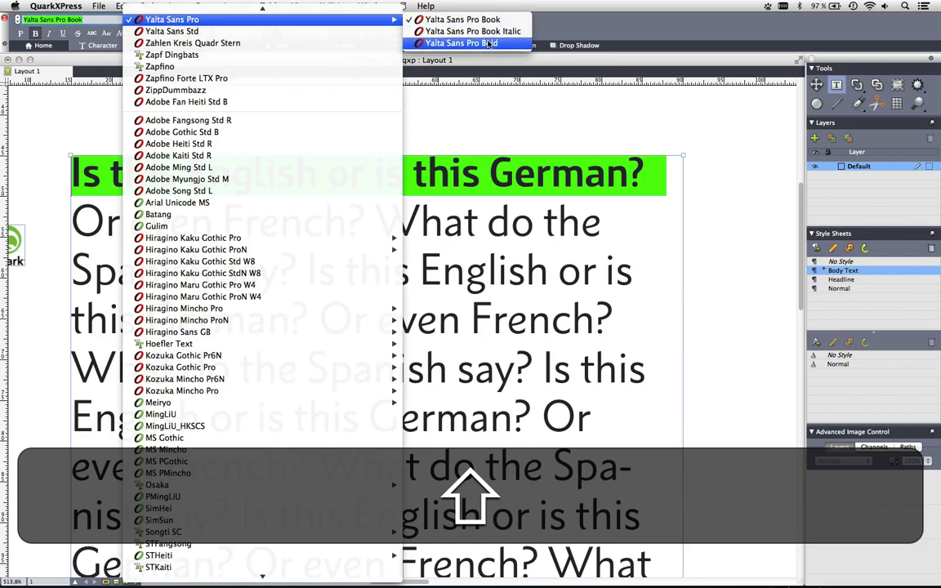
left_click(477, 5)
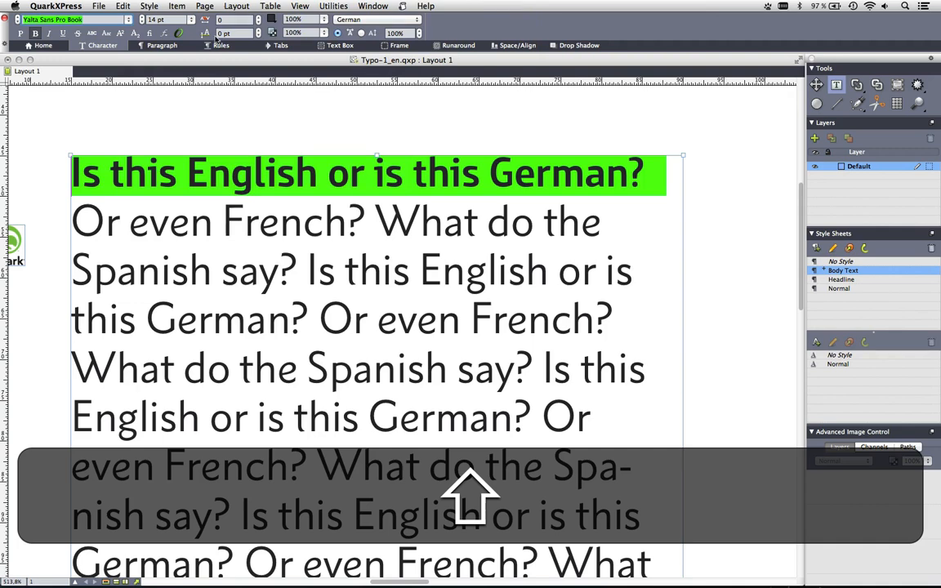
- Toggle Bold off and on several times on the first paragraph to compare the two weights
left_click(35, 34)
left_click(36, 34)
left_click(36, 34)
left_click(36, 33)
left_click(36, 34)
left_click(36, 34)
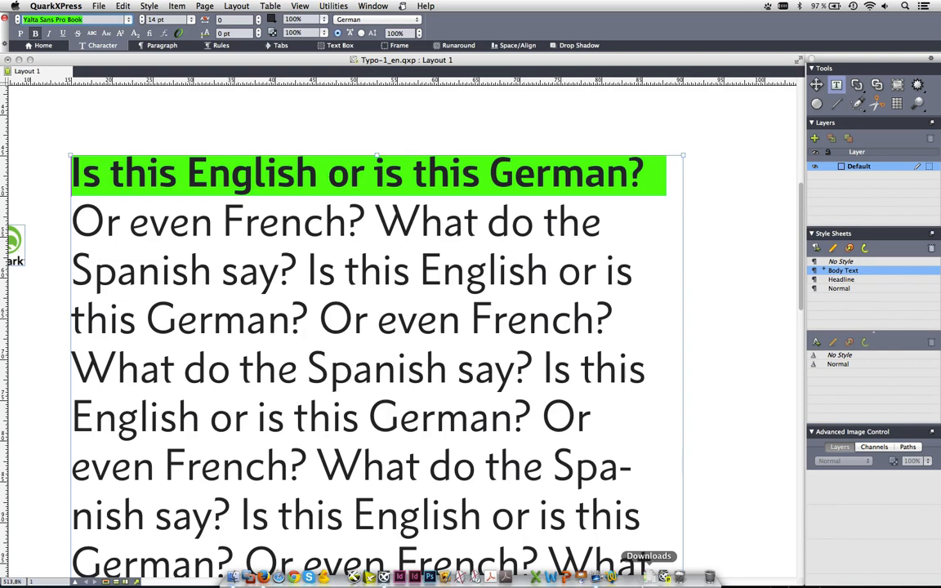
- Set the language of the hyphenated word "Spanish" in the first column to English (US)
key("super+0")
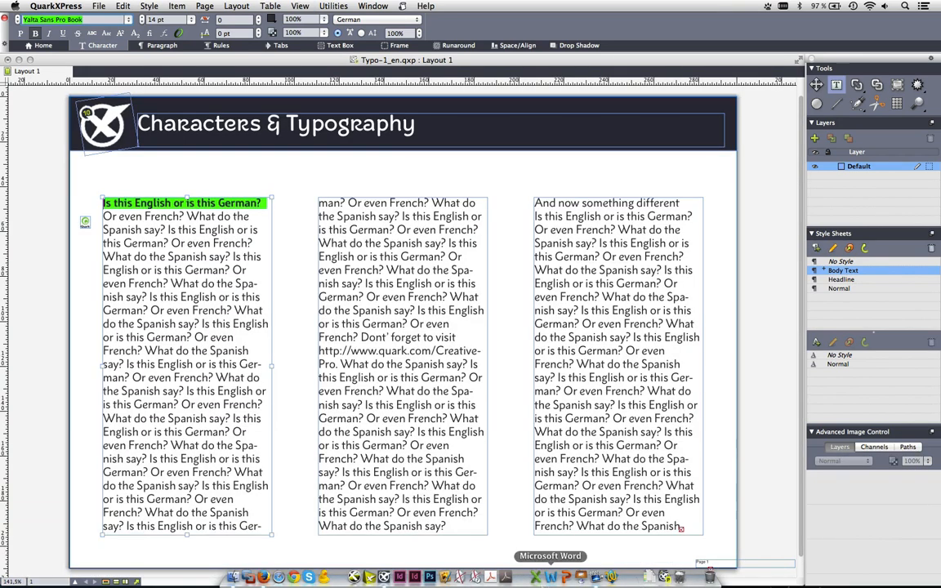
left_click(248, 351)
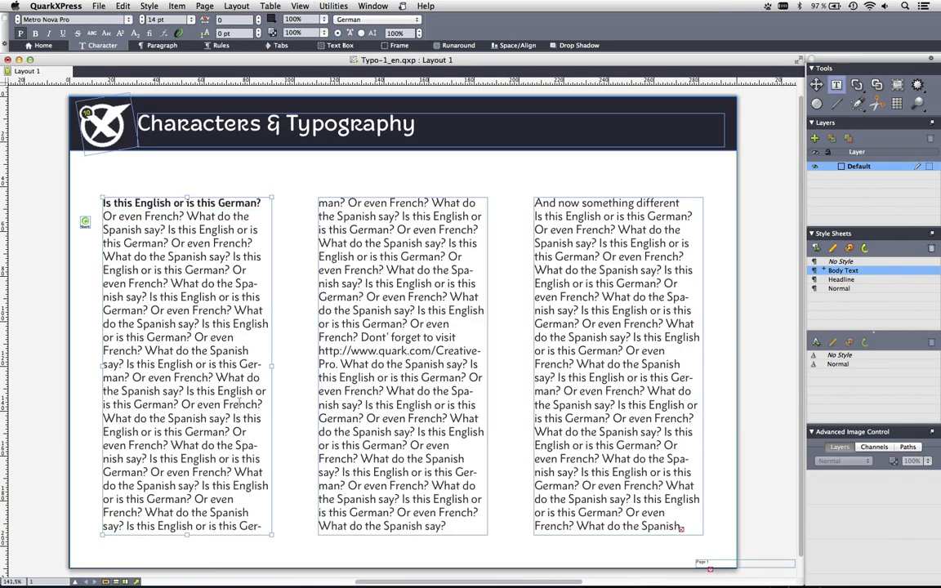
key("alt")
left_click_drag(227, 379, 312, 370)
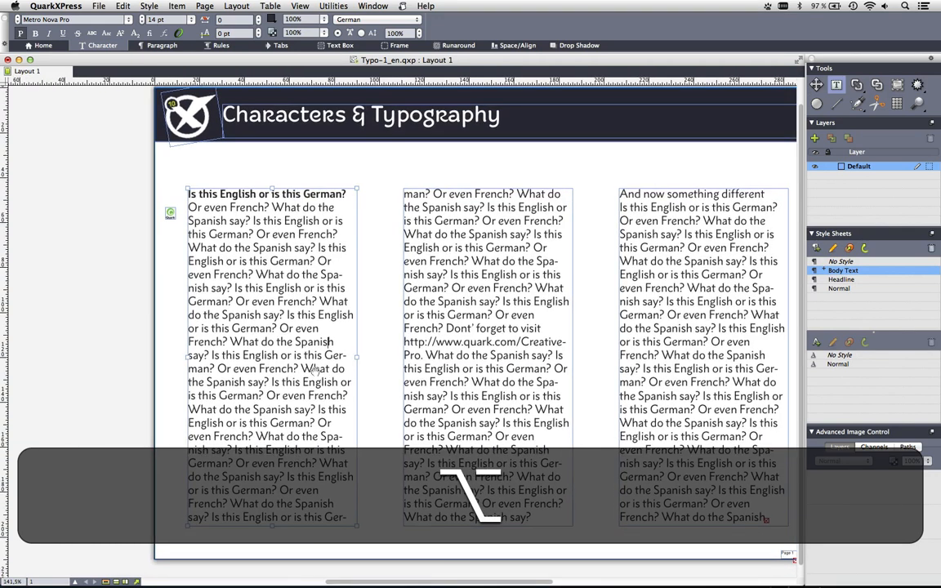
key("ctrl+shift")
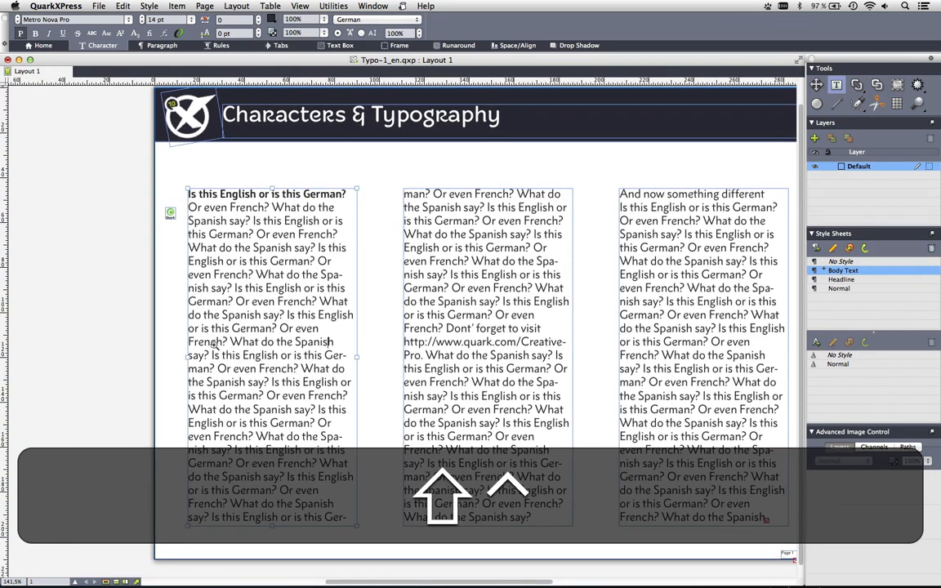
left_click_drag(174, 260, 376, 358)
left_click_drag(597, 208, 160, 270)
left_click(216, 362)
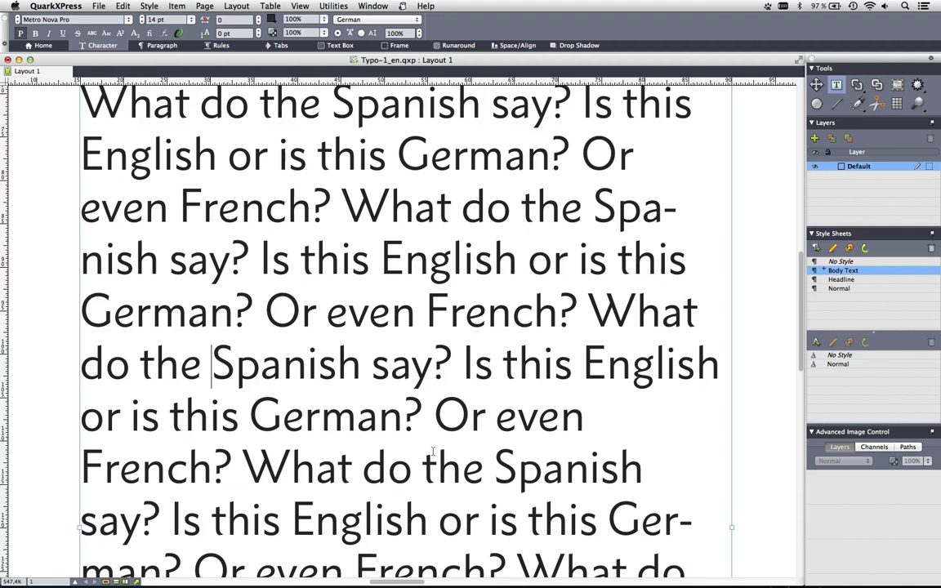
left_click_drag(594, 208, 162, 265)
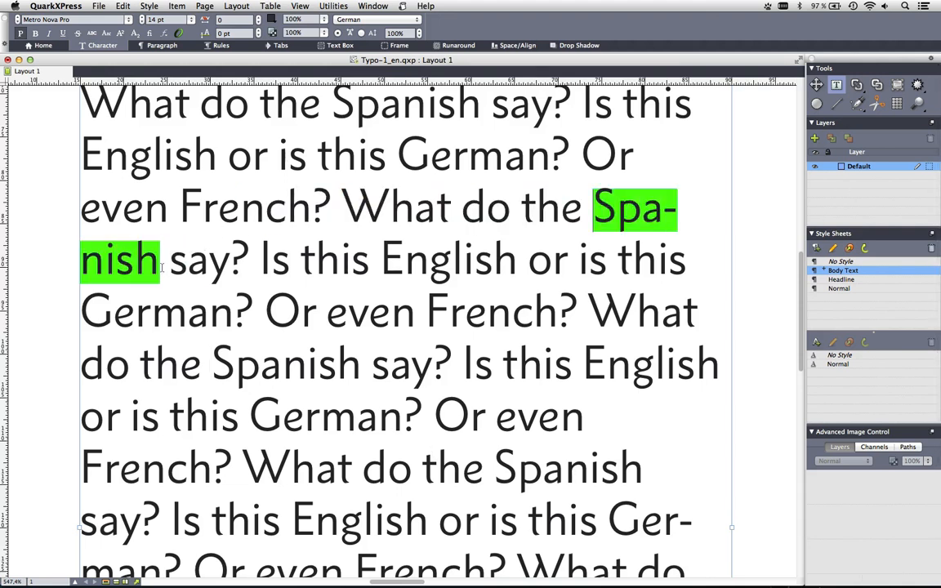
left_click(415, 21)
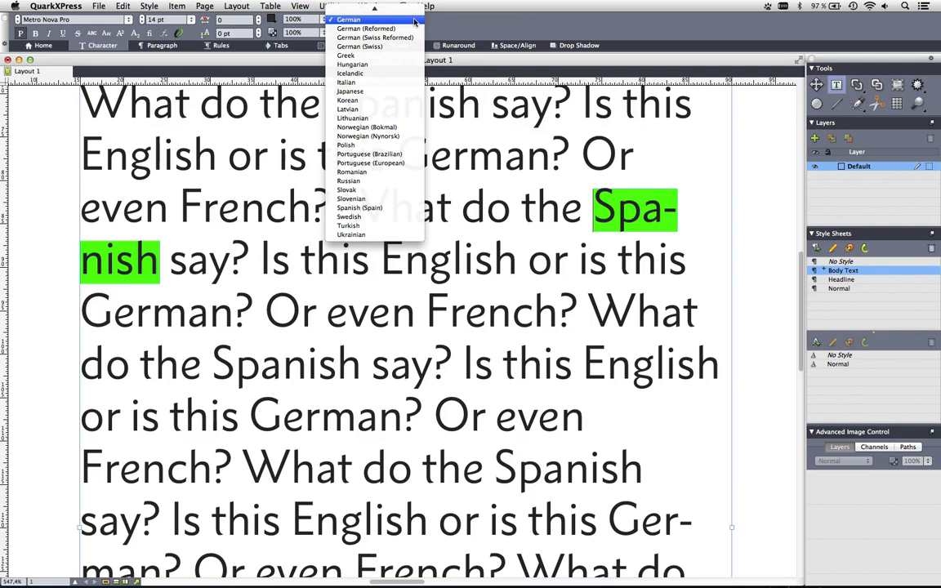
mouse_move(409, 5)
left_click(408, 100)
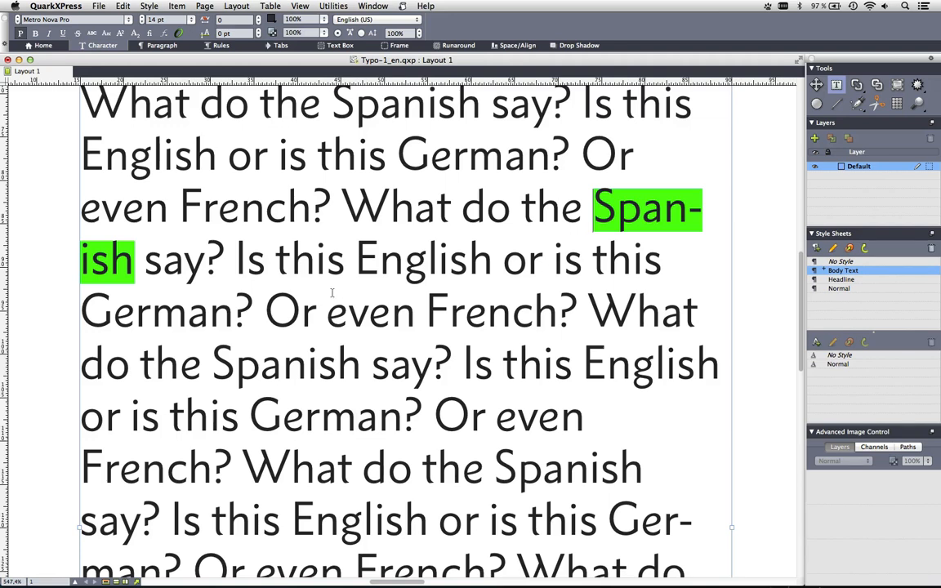
- Convert the project language of all text from All Languages to English (US)
key("super+0")
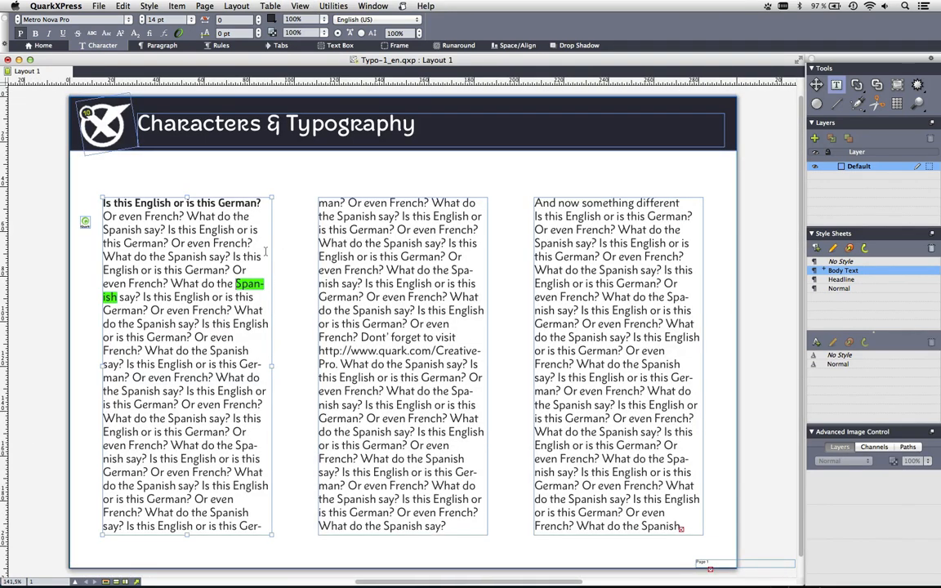
key("super+a")
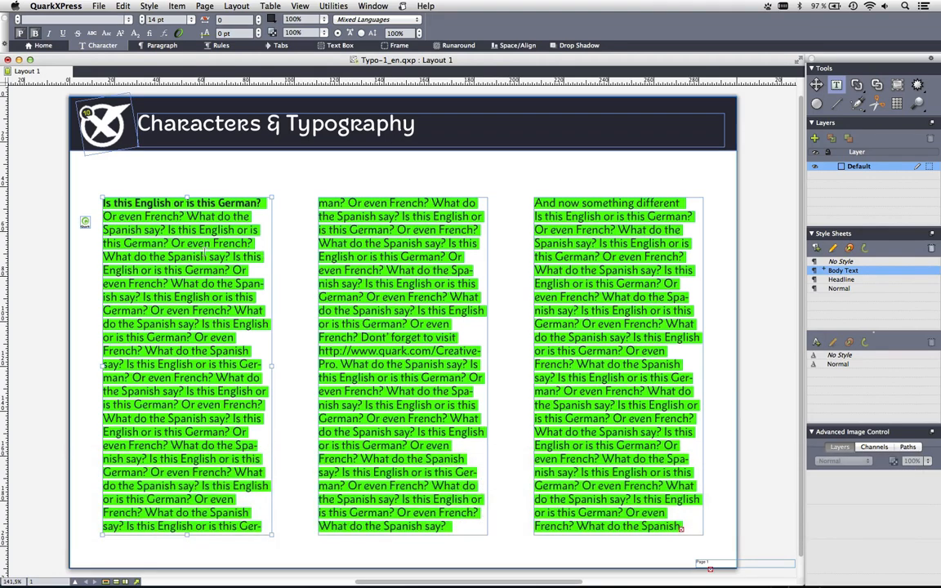
left_click(198, 252)
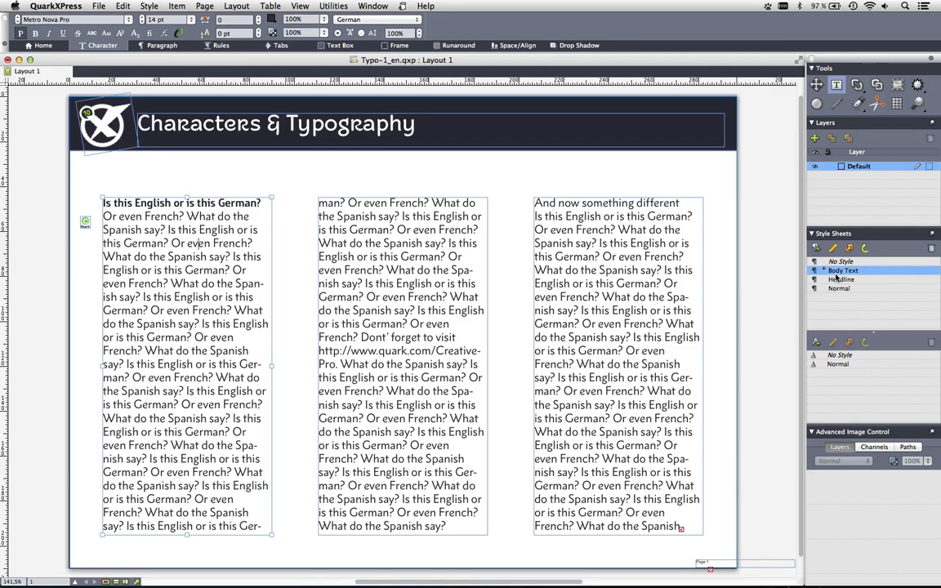
left_click(333, 6)
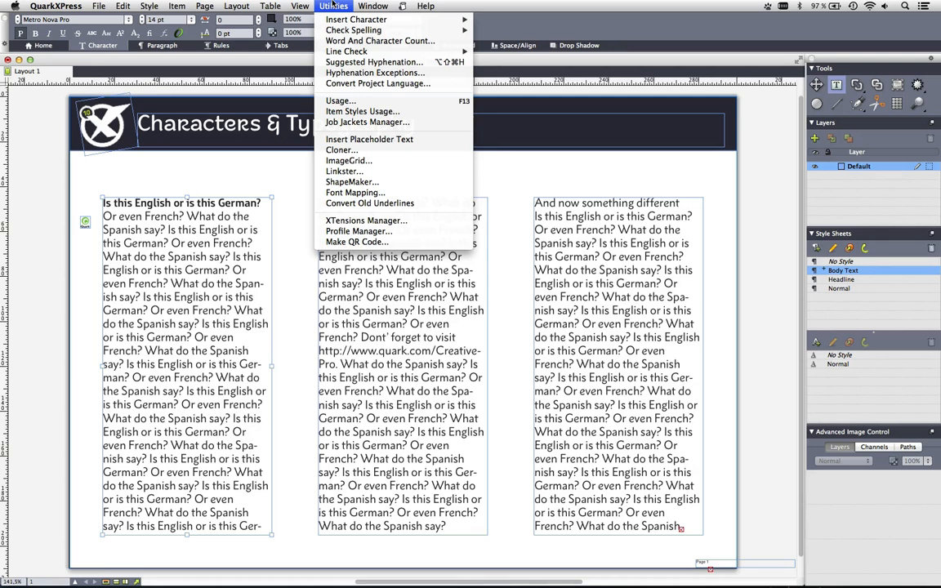
left_click(447, 85)
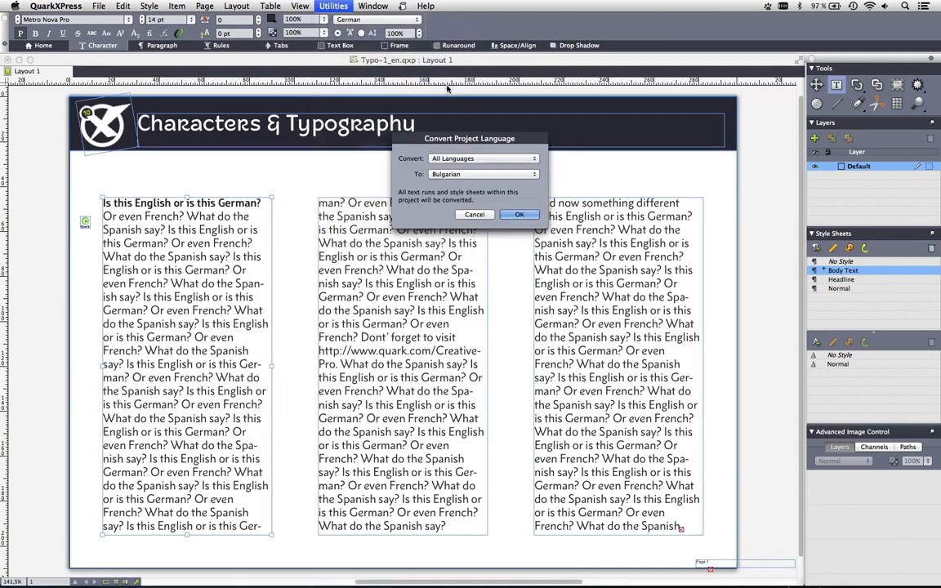
left_click(491, 174)
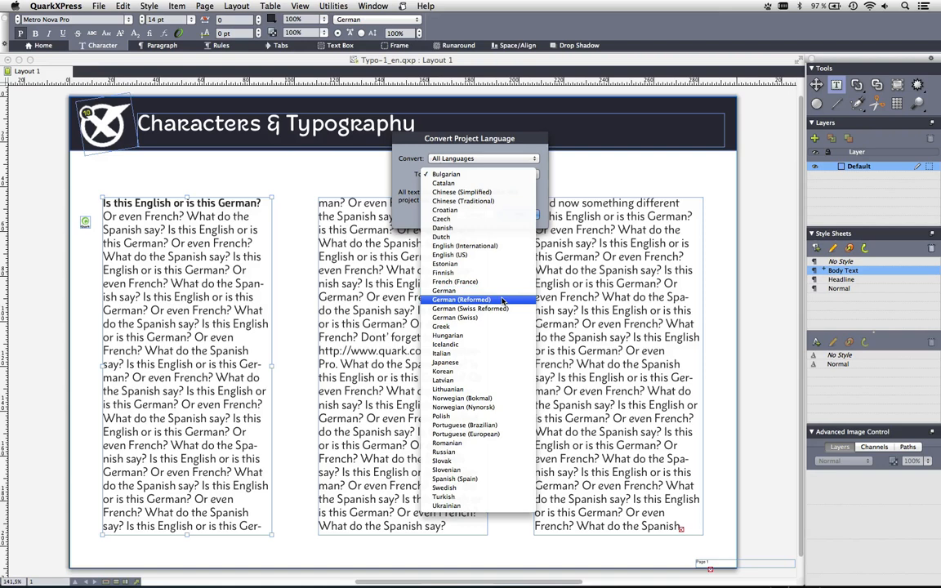
left_click(449, 255)
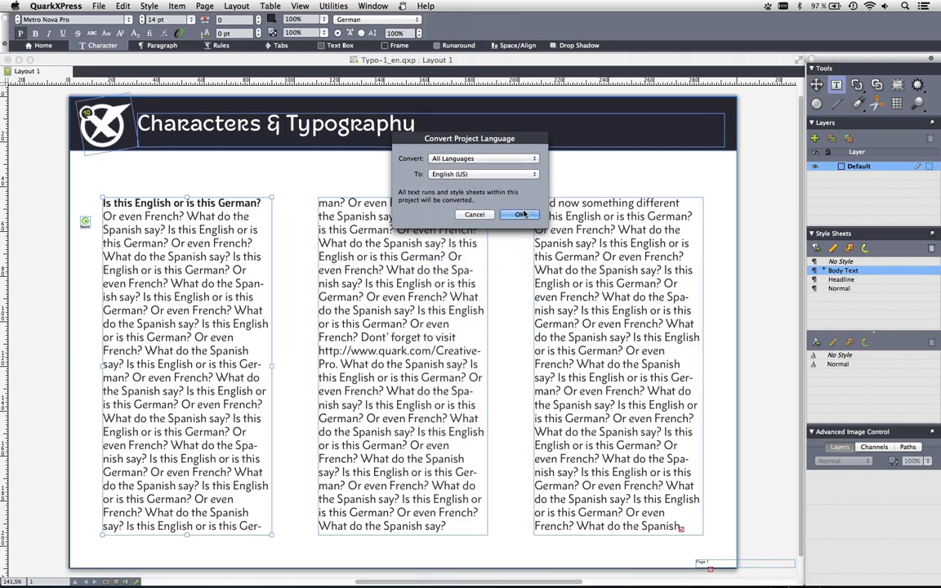
left_click(521, 214)
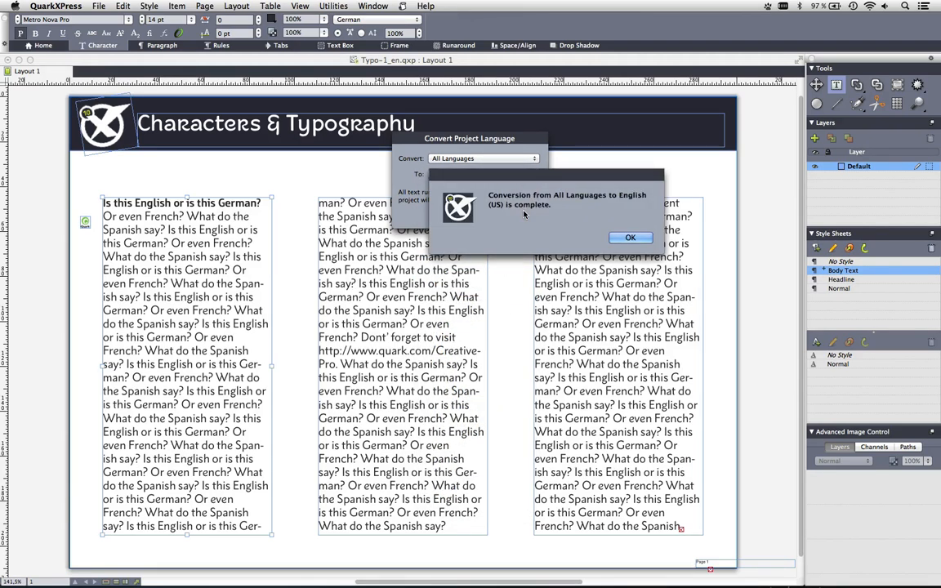
key("Return")
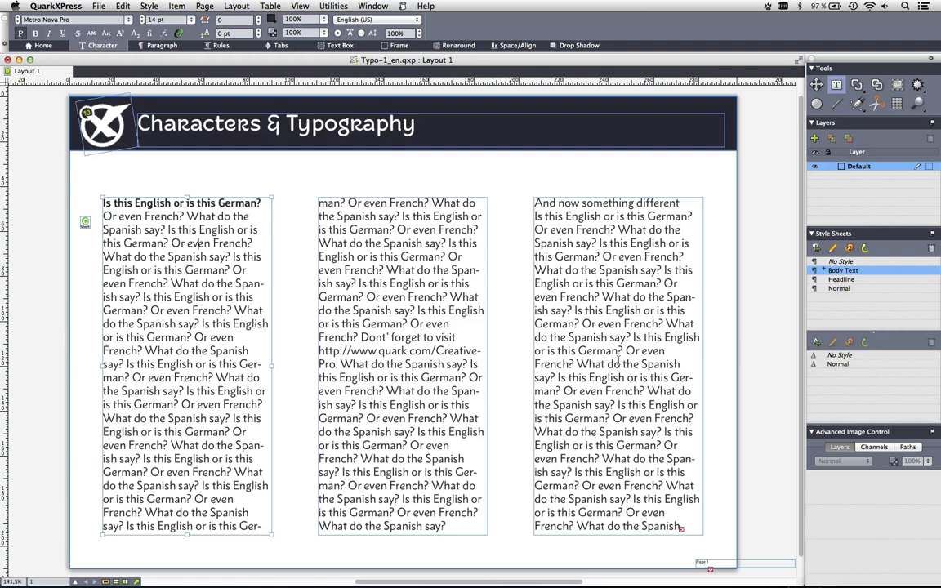
- Insert the sentence "This is Quark." after "Spanish say?" in the third line of the first column
key("ctrl+shift")
left_click_drag(63, 162, 284, 294)
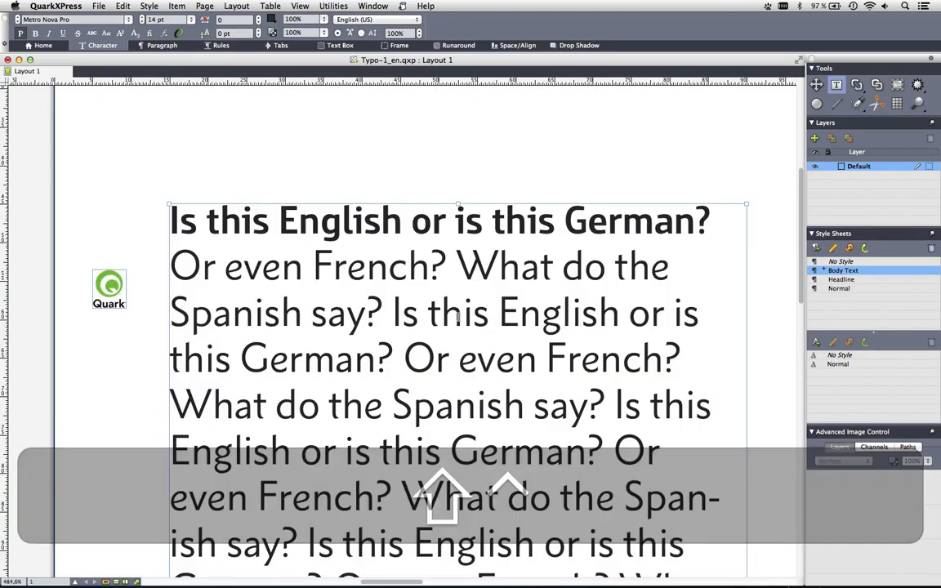
left_click(396, 312)
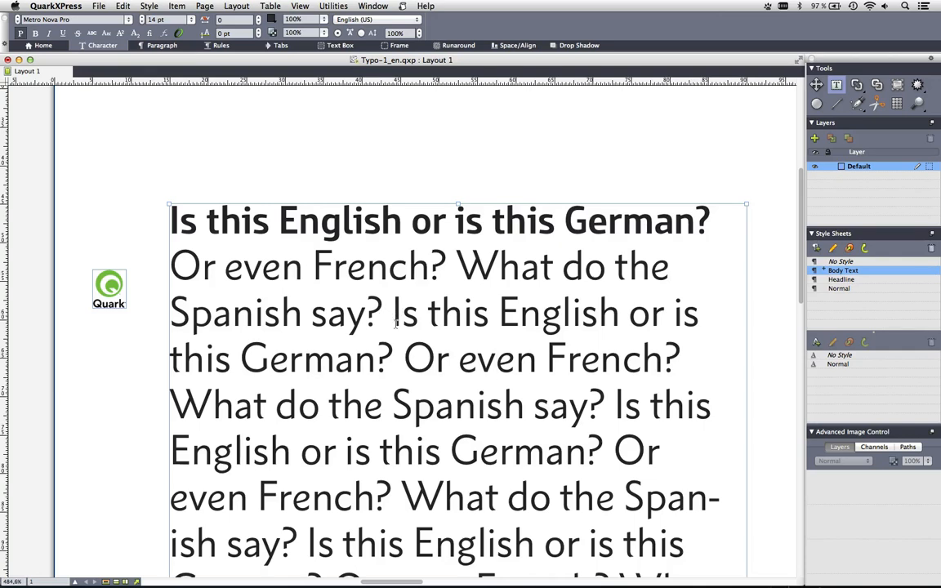
type("This is Quark.")
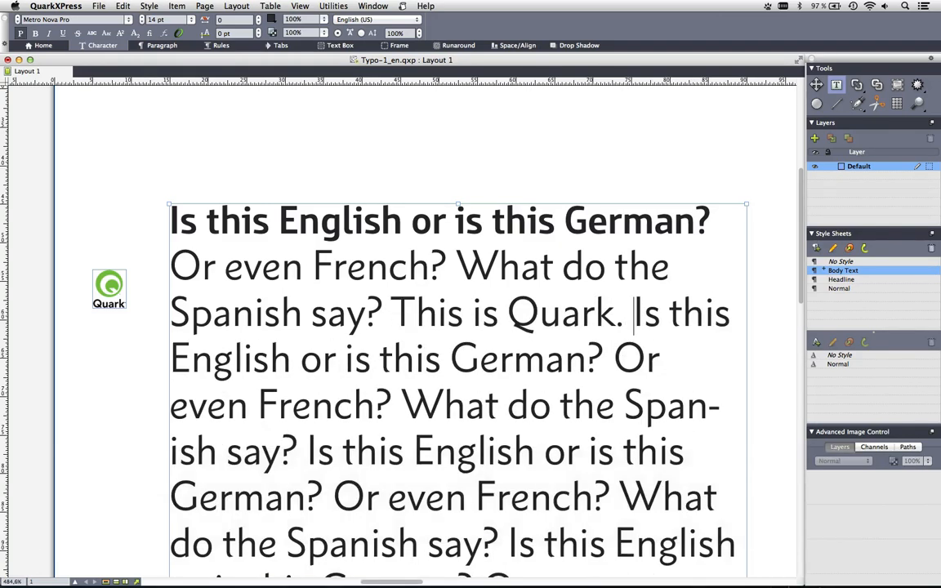
- Select the word "Quark" in the sentence "This is Quark." on the third line
left_click(510, 311)
key("shift+Right")
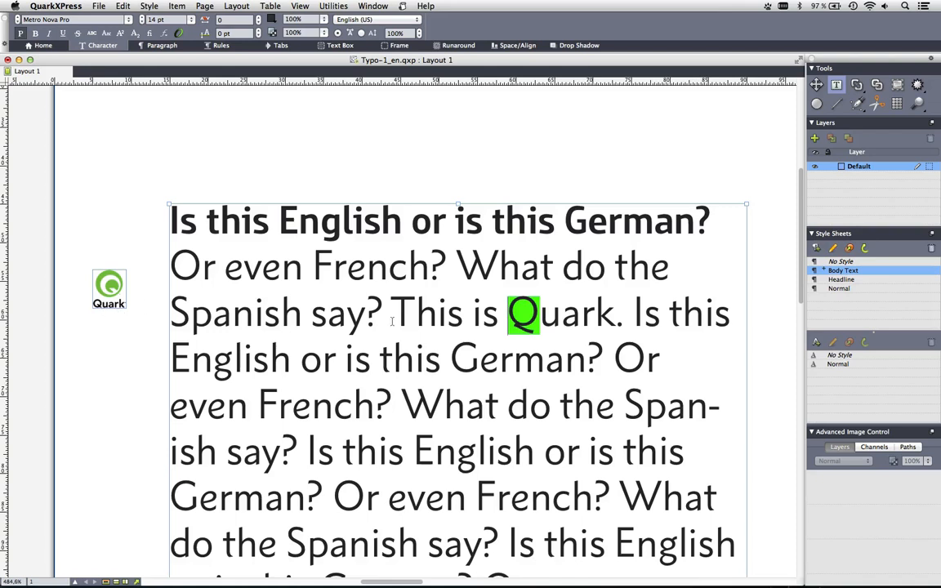
key("shift+Right")
key("shift+Right")
key("shift+Right")
key("shift+Right")
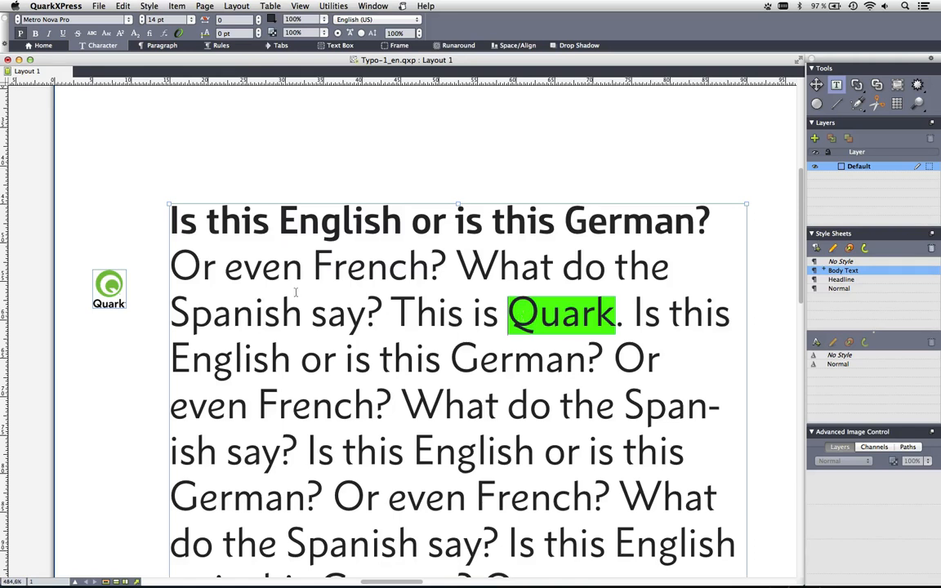
- Try cutting only the picture content from the Quark logo box beside the text, and undo the cut
left_click(111, 300)
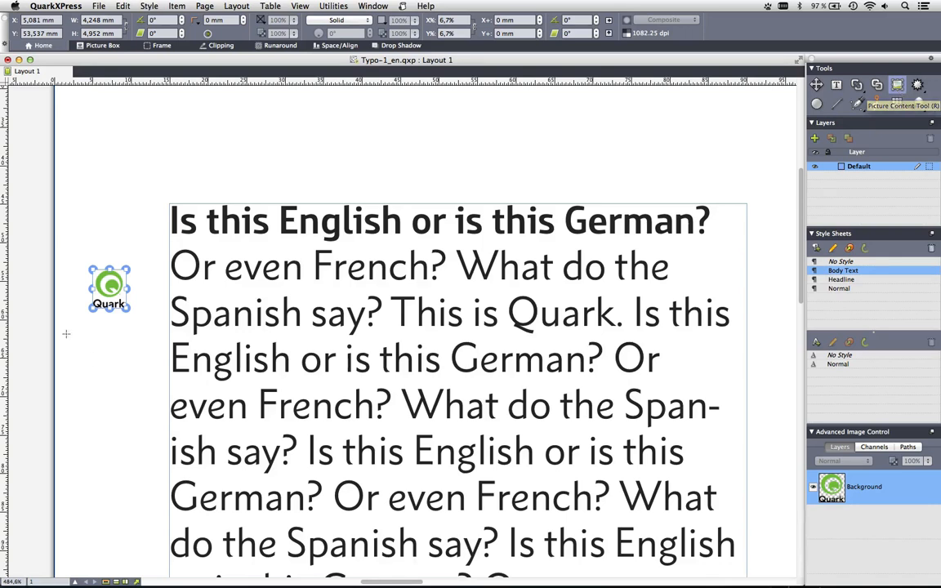
key("super+x")
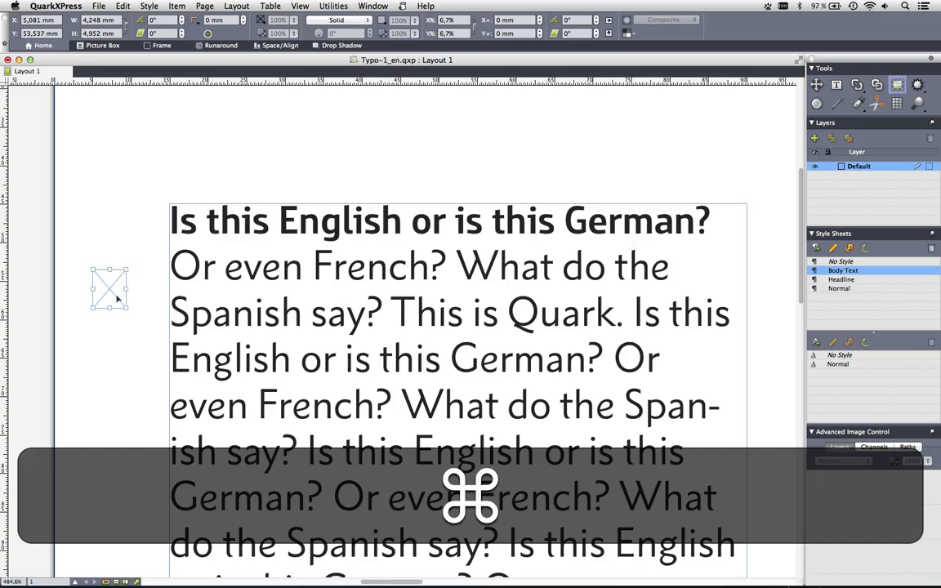
key("super+z")
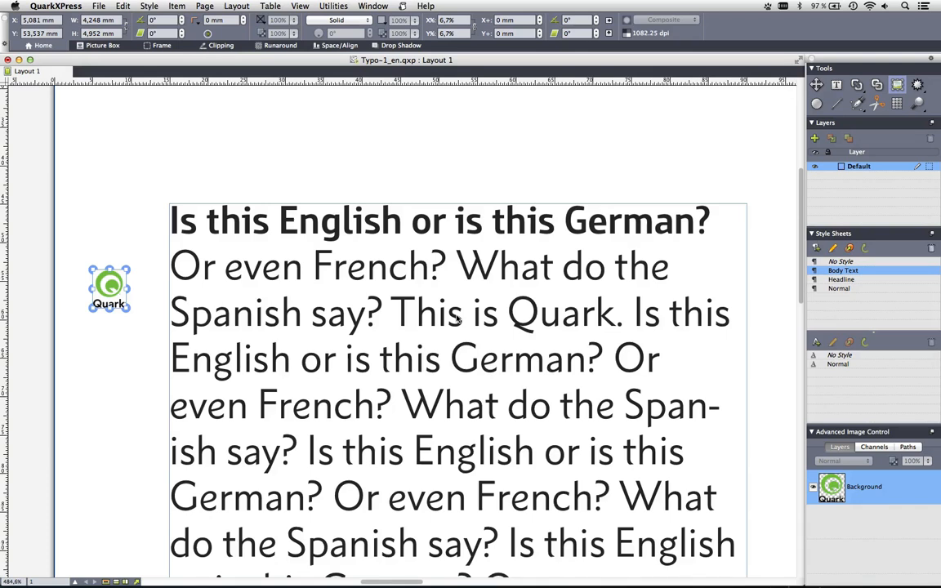
- Cut the whole Quark logo box and paste it inline in place of the word "Quark" on the third line
key("super")
key("alt")
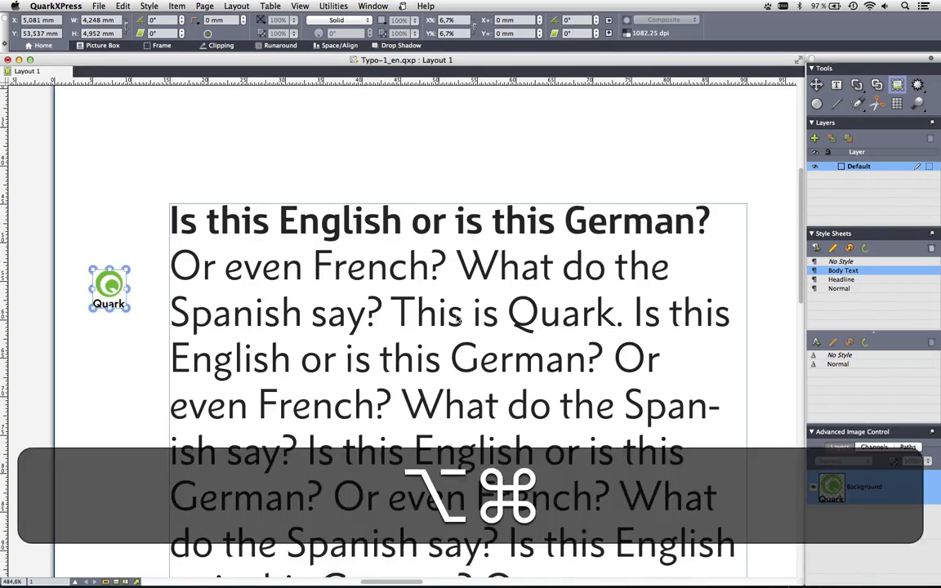
key("alt+super+x")
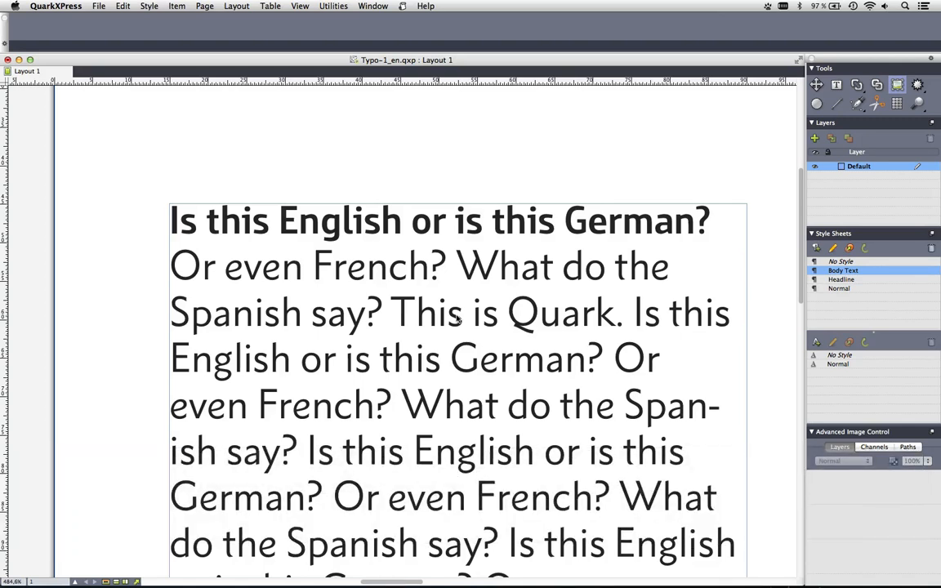
double_click(564, 310)
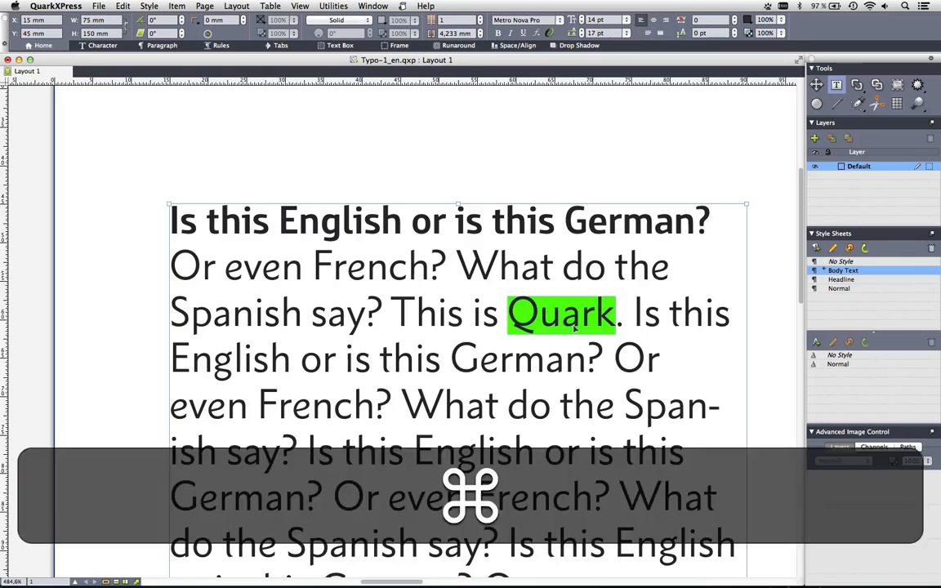
key("super+v")
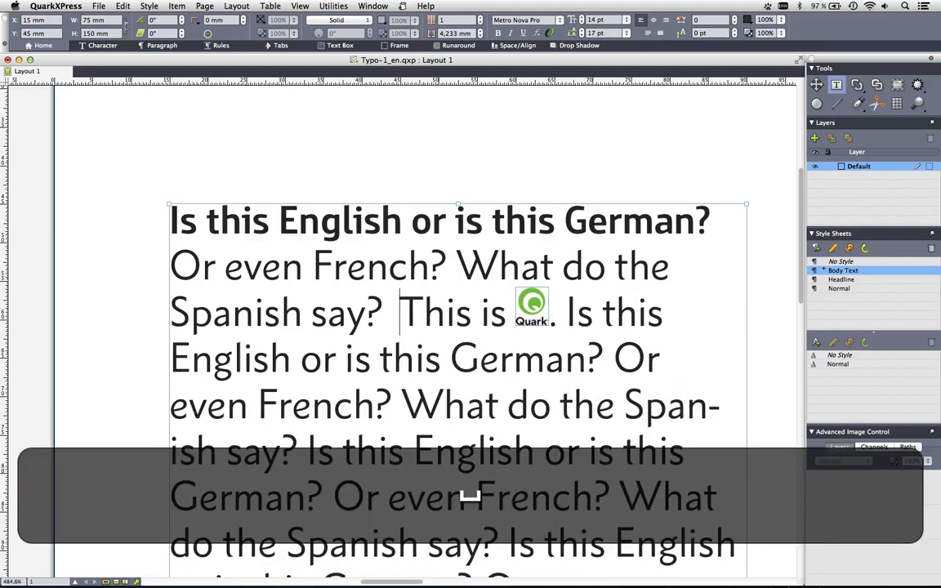
- Delete the extra spaces in front of "This is" on the third line
key("BackSpace")
key("BackSpace")
key("BackSpace")
key("BackSpace")
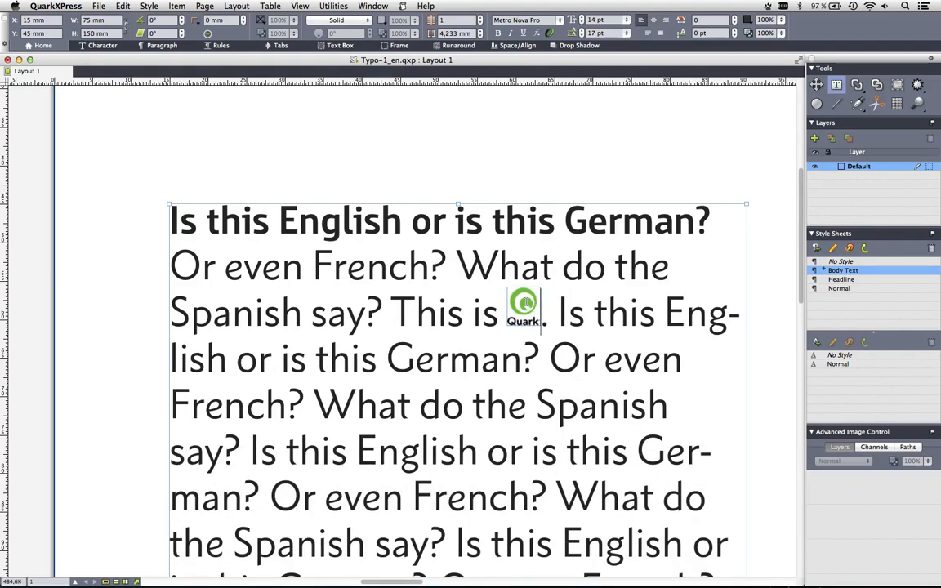
- Select the inline Quark logo like a text character and place the text cursor on either side of it
mouse_move(508, 311)
left_mouse_down()
mouse_move(534, 310)
mouse_move(488, 312)
mouse_move(531, 311)
mouse_move(519, 311)
left_mouse_up()
left_click(507, 309)
left_click(541, 311)
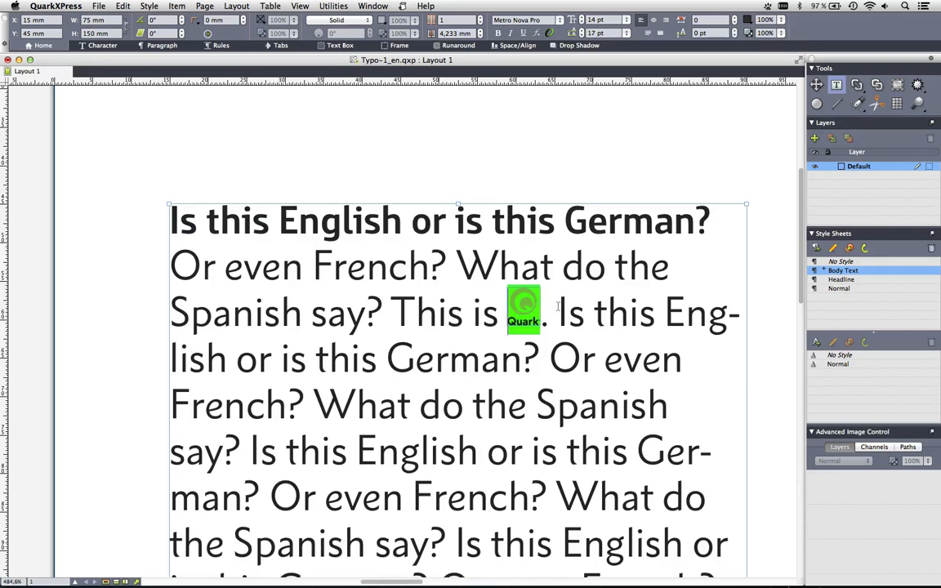
- Compare ascent and baseline alignment for the inline Quark logo, and align it with the text baseline at an offset of -0,5 mm
left_click(529, 305, "super")
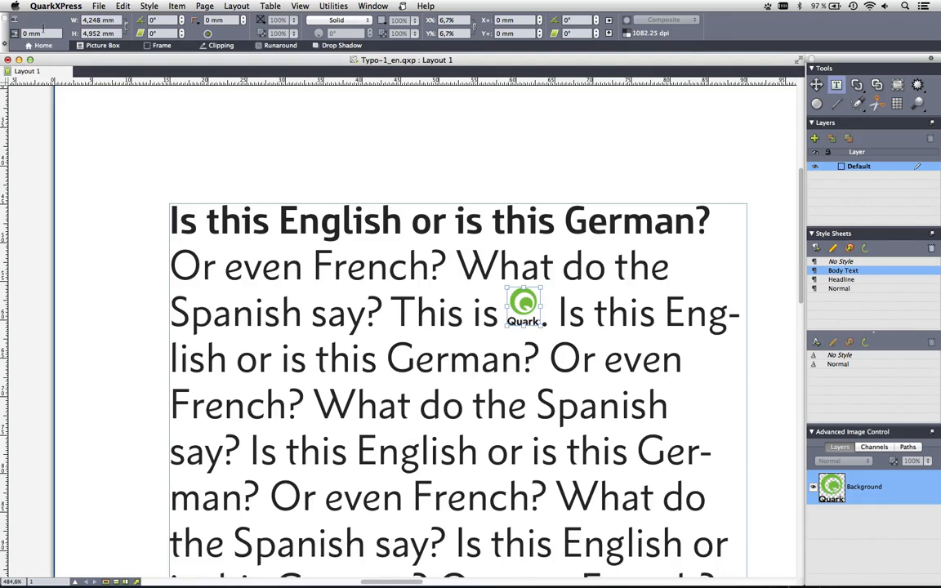
left_click(14, 23)
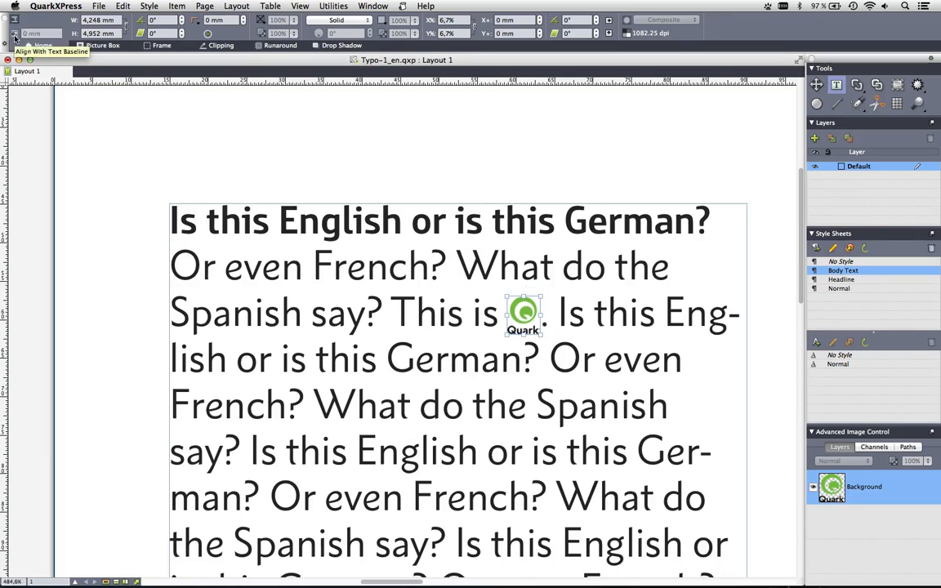
left_click(14, 36)
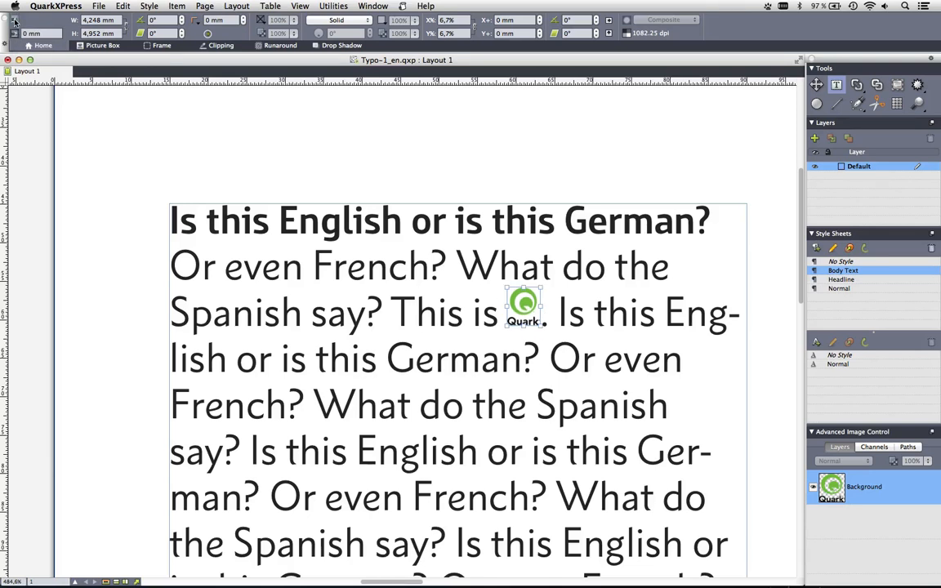
left_click(14, 22)
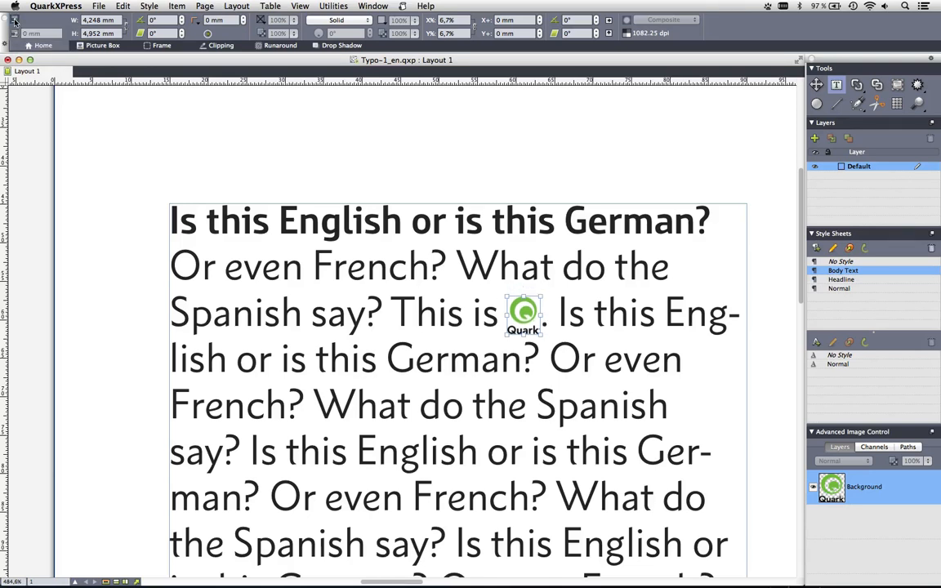
left_click(13, 32)
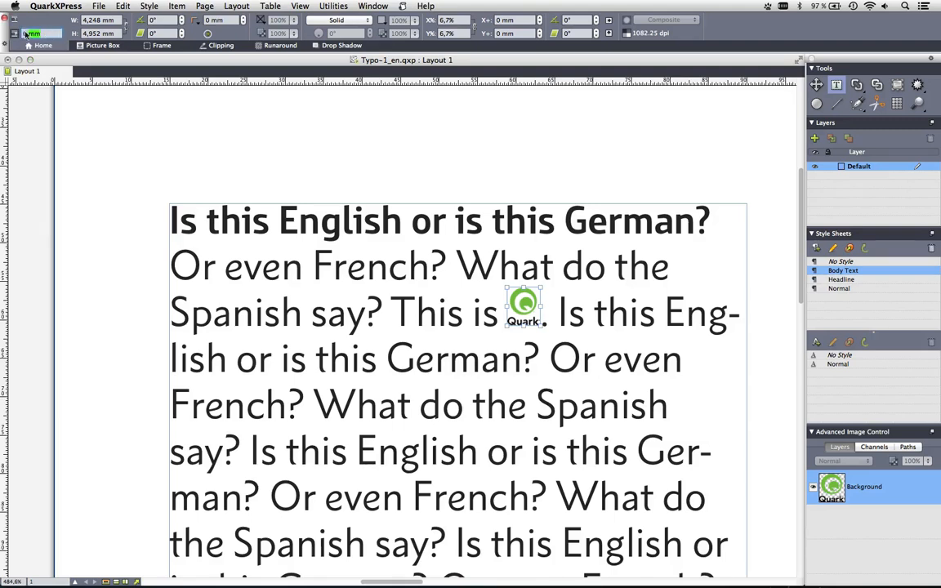
type("-0,5")
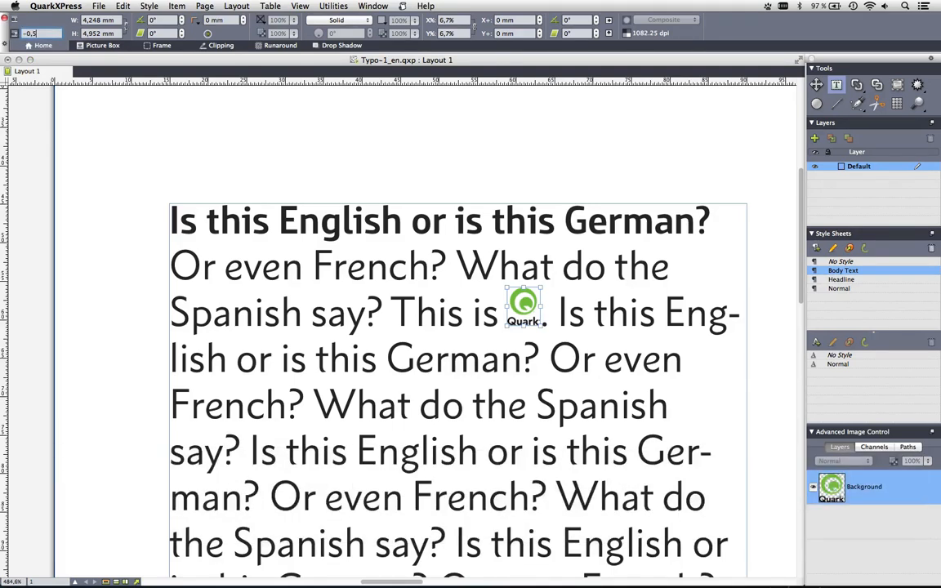
key("Tab")
- Select the shifted inline logo as text, and delete the test space in front of "This is"
left_click_drag(542, 325, 502, 325)
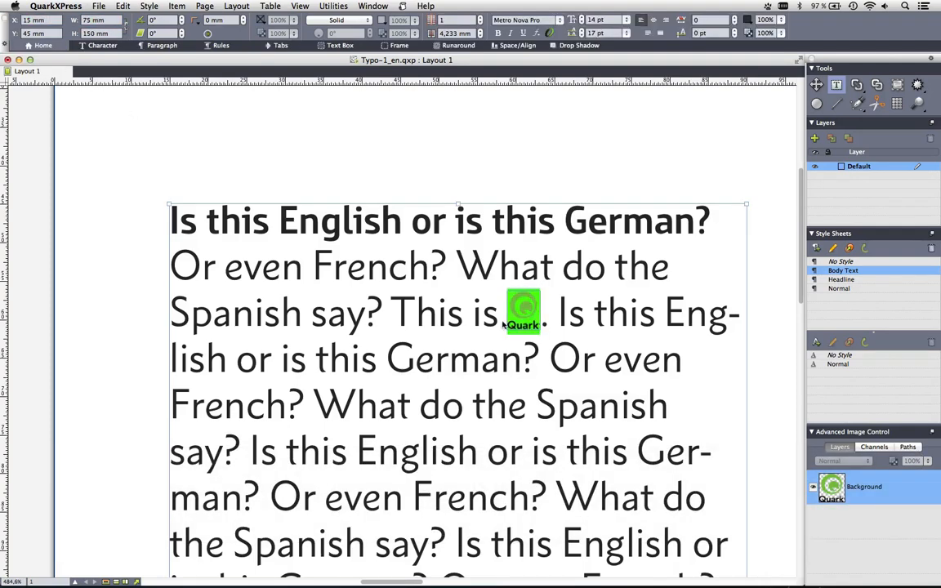
left_click(544, 321)
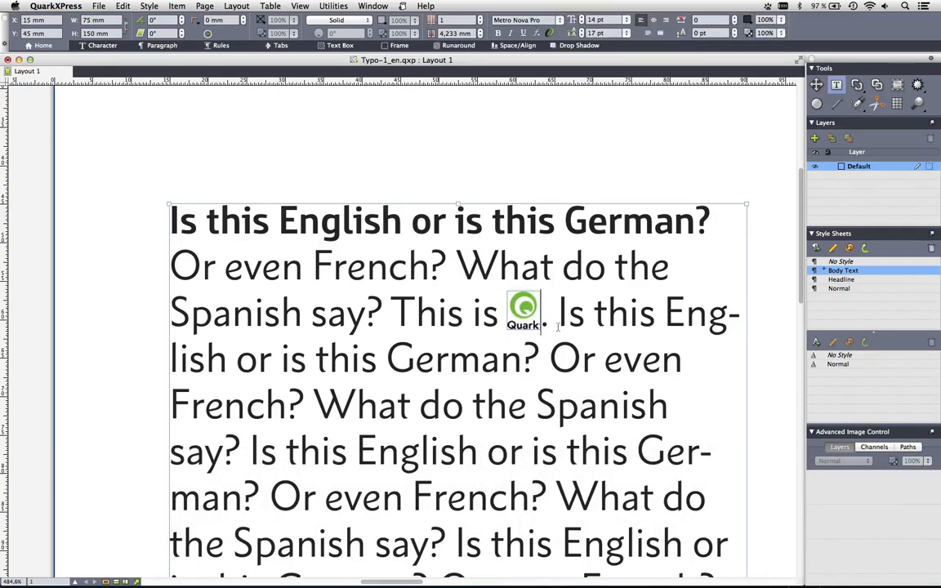
left_click(394, 315)
key("BackSpace")
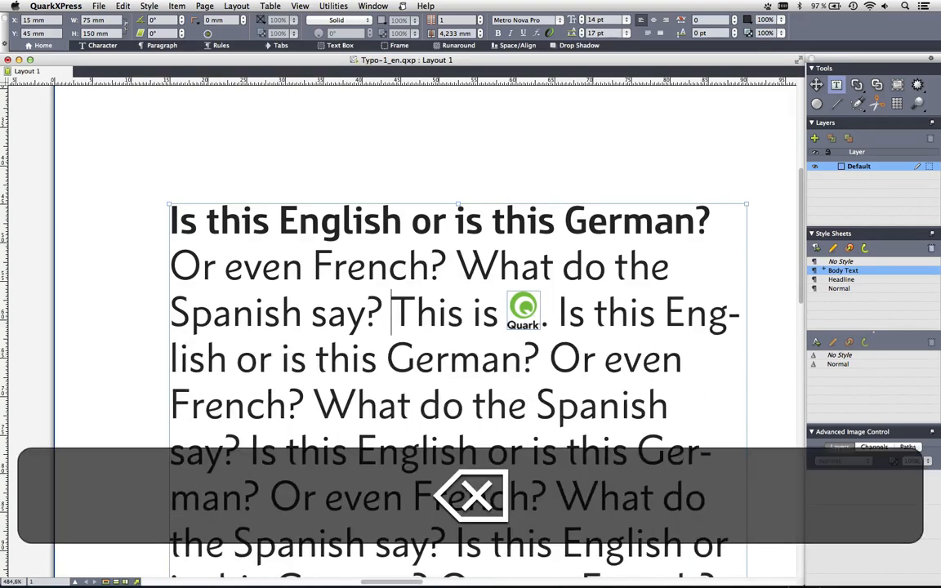
- Step the text cursor back and forth across the full stop after the inline logo
left_click(547, 304)
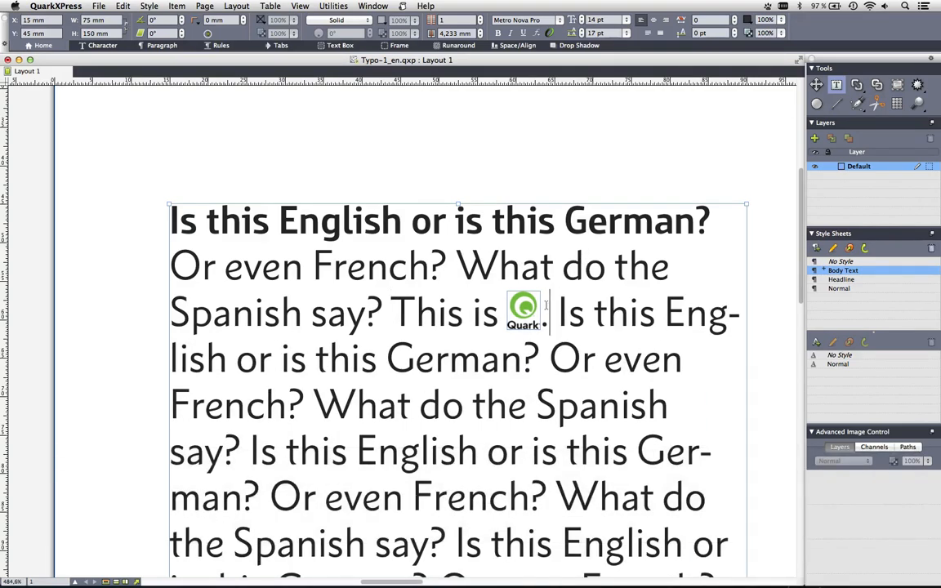
key("Left")
key("Right")
key("Left")
key("Right")
key("Left")
- Show the invisible characters and select the space between the full stop after the logo and "Is this"
key("super+i")
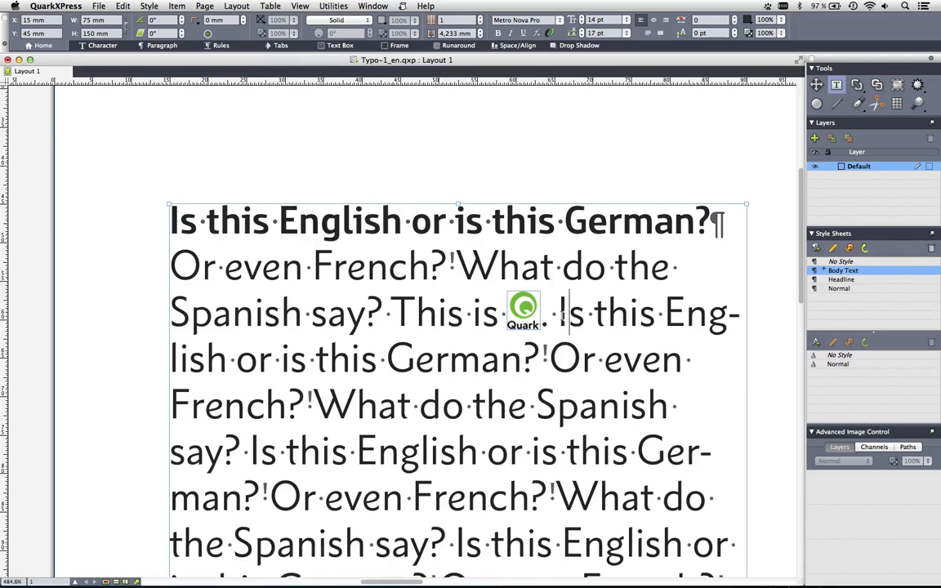
left_click_drag(559, 321, 549, 322)
left_click(560, 322)
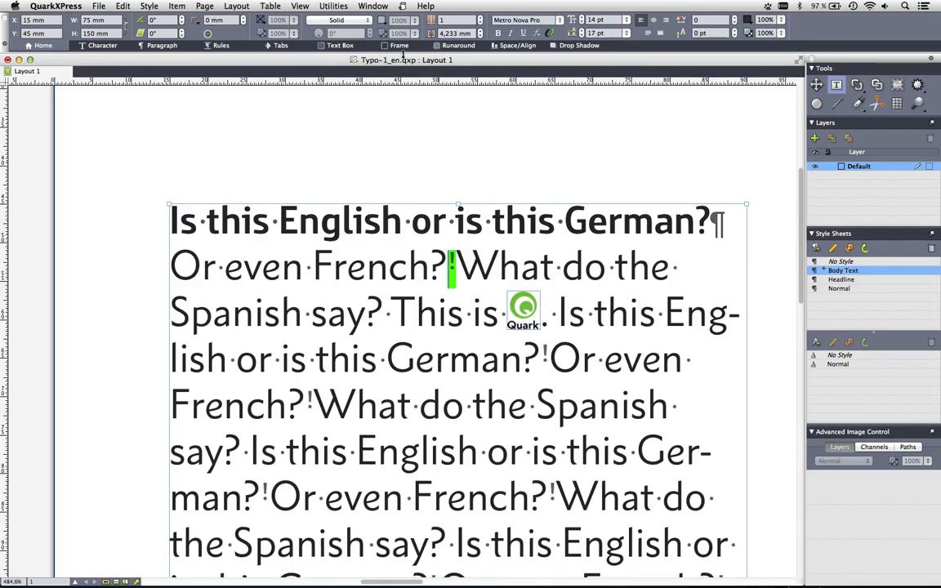
- Open the Glyphs palette over the page and list the Special Characters (Breaking) for Metro Nova Pro
left_click(373, 6)
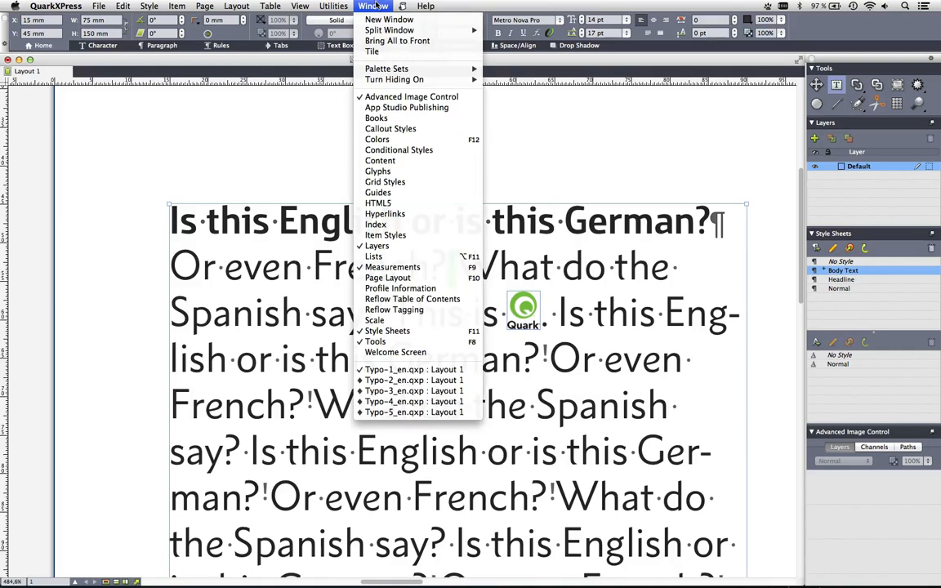
left_click(423, 174)
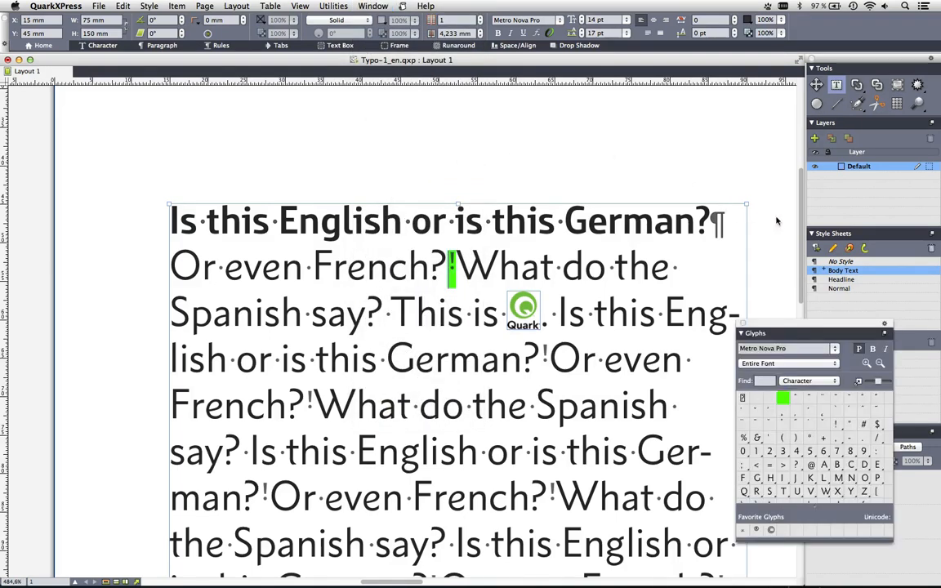
left_click_drag(788, 327, 697, 227)
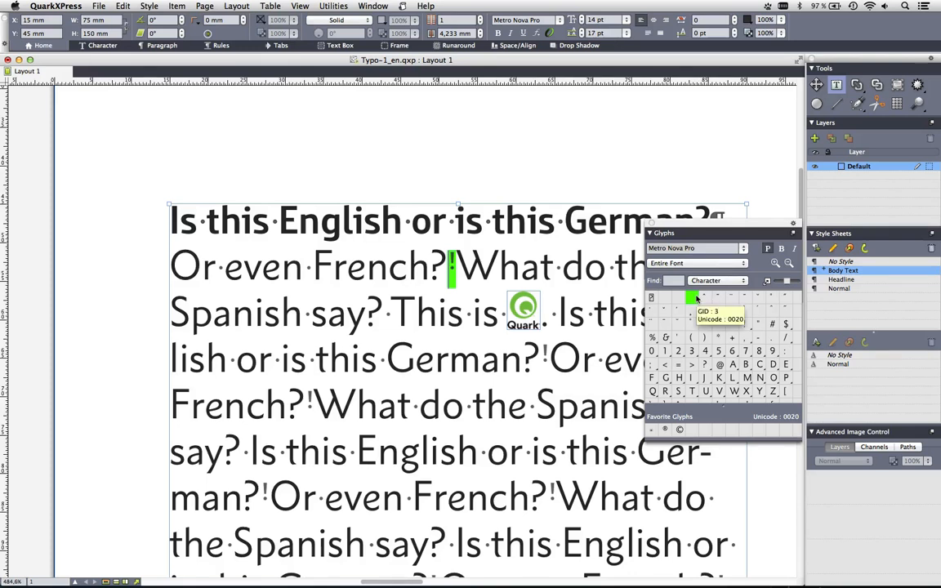
left_click(738, 262)
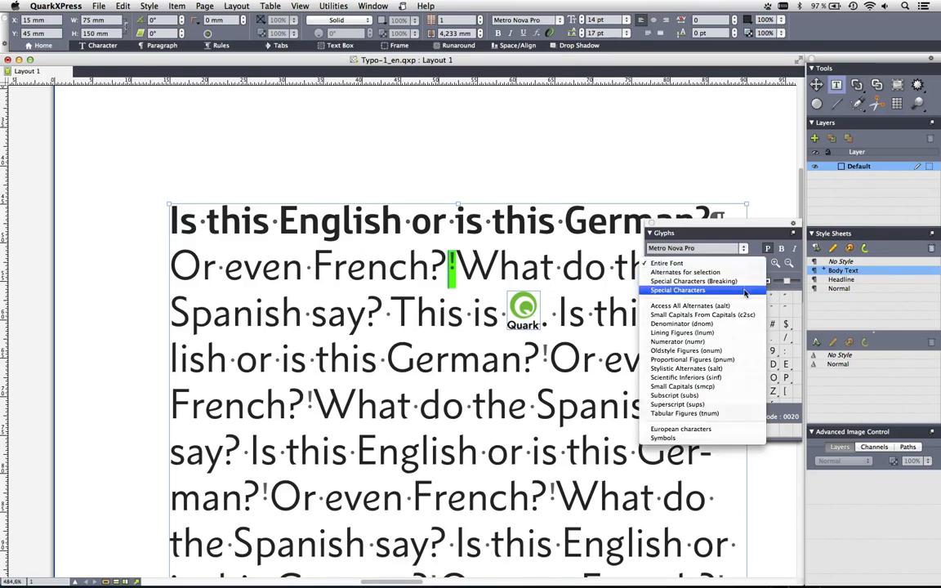
left_click(744, 290)
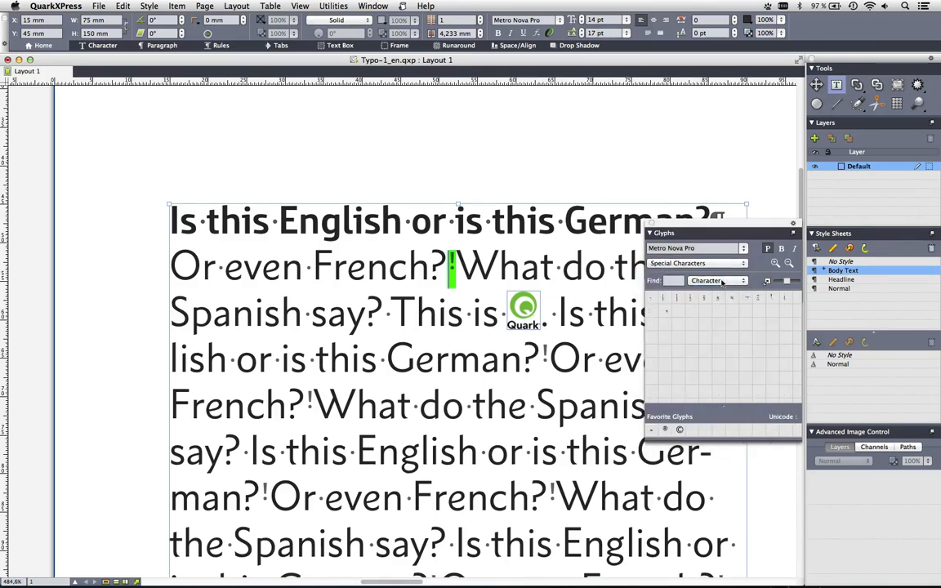
left_click(715, 263)
left_click(715, 255)
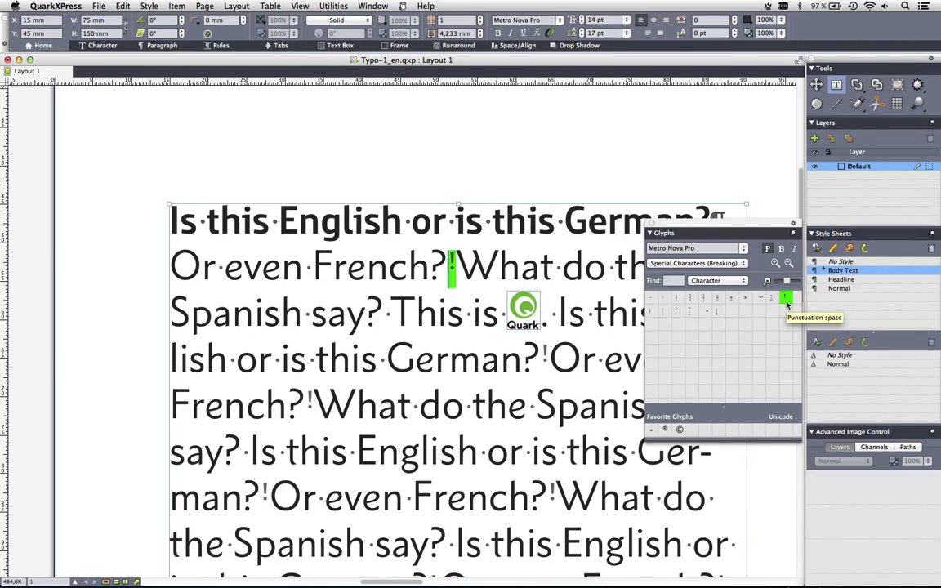
- Add the punctuation space to the favorite glyphs, and replace the one after "French?" on the second line with the favorite en space
left_click_drag(786, 301, 693, 430)
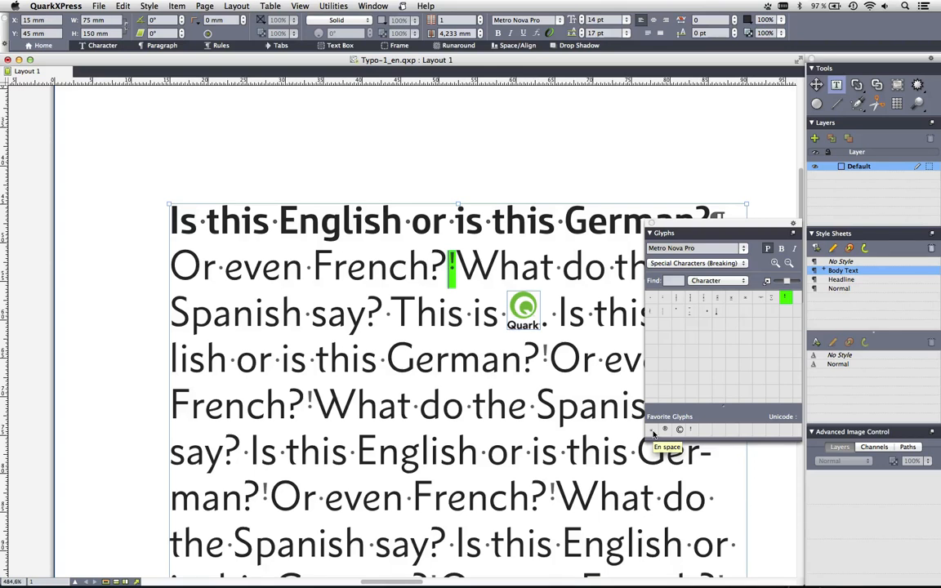
double_click(652, 434)
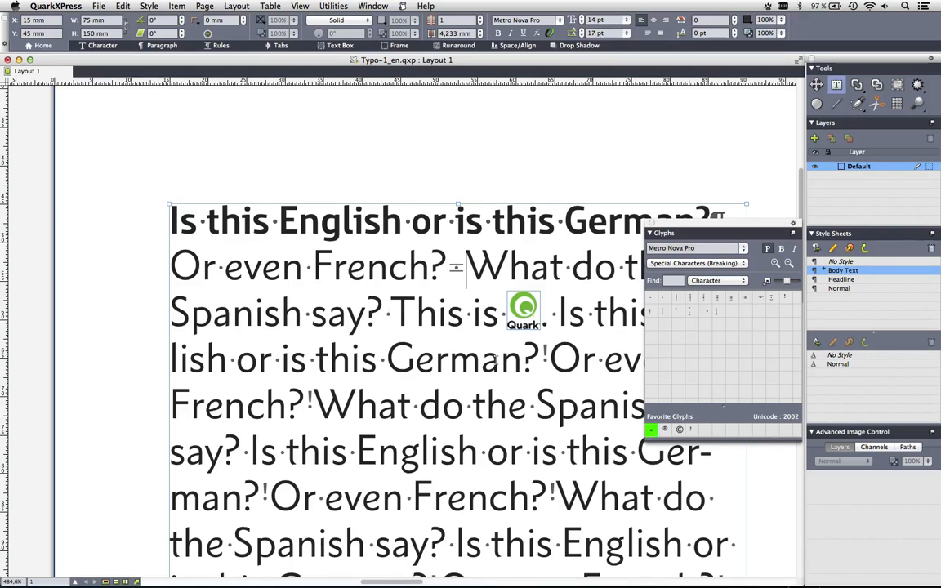
- Replace the punctuation space after "German?" on the fourth line with a different special space using Insert Character
double_click(544, 360)
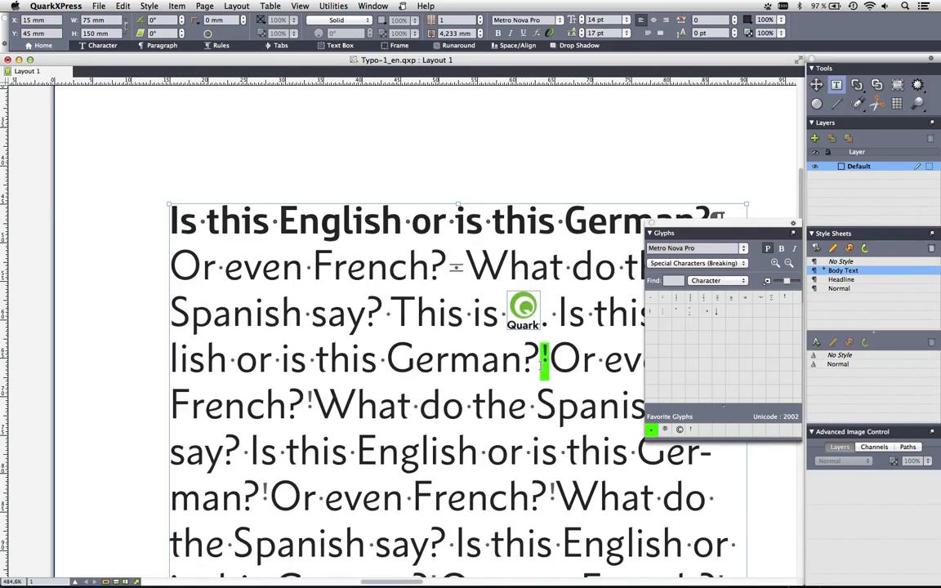
left_click(332, 6)
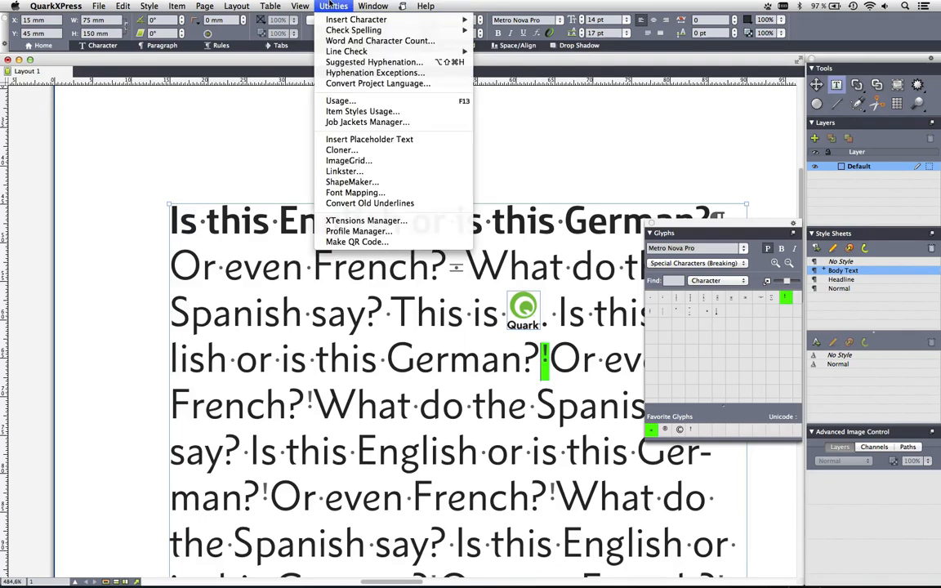
mouse_move(408, 19)
mouse_move(480, 24)
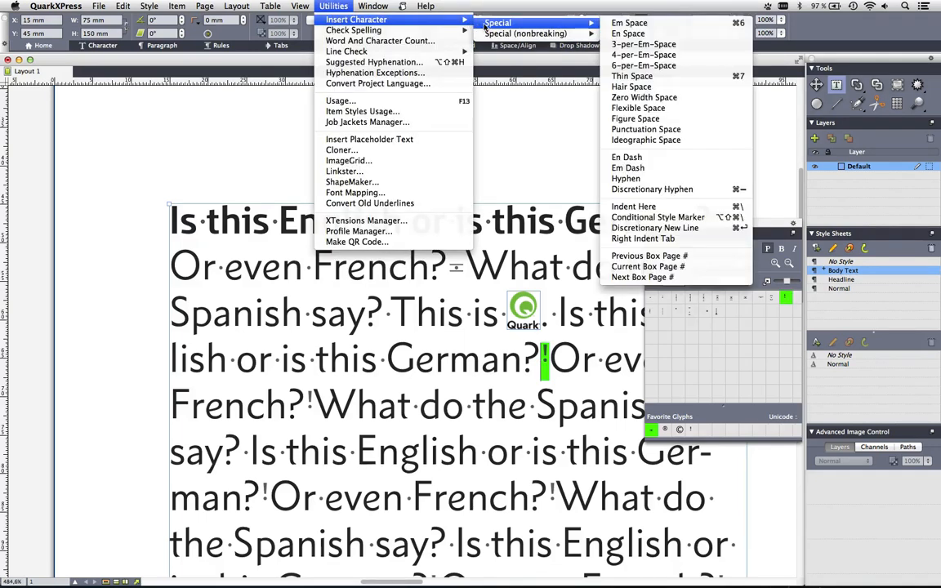
left_click(631, 33)
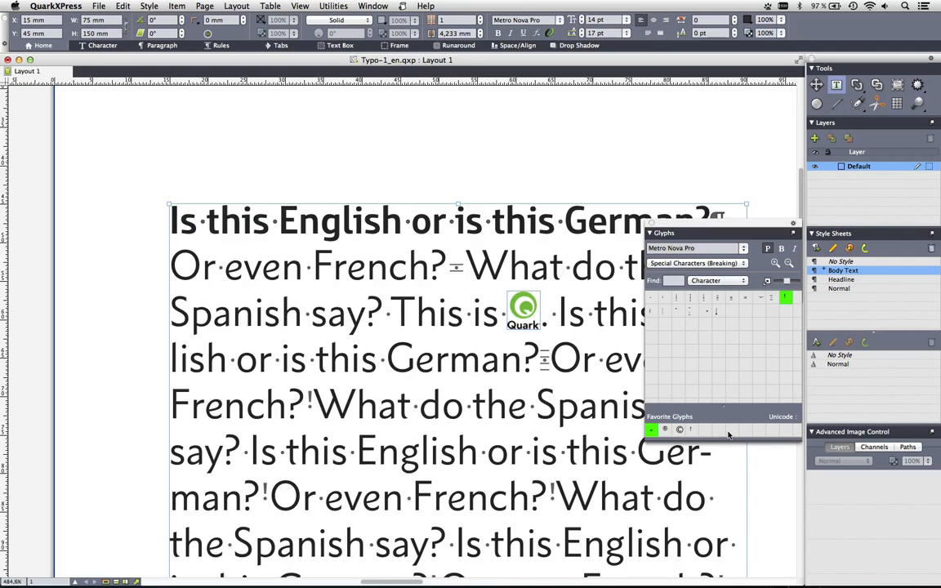
- Bring the quark.com/CreativePro link in the second column into close view and close the Glyphs palette
key("super+0")
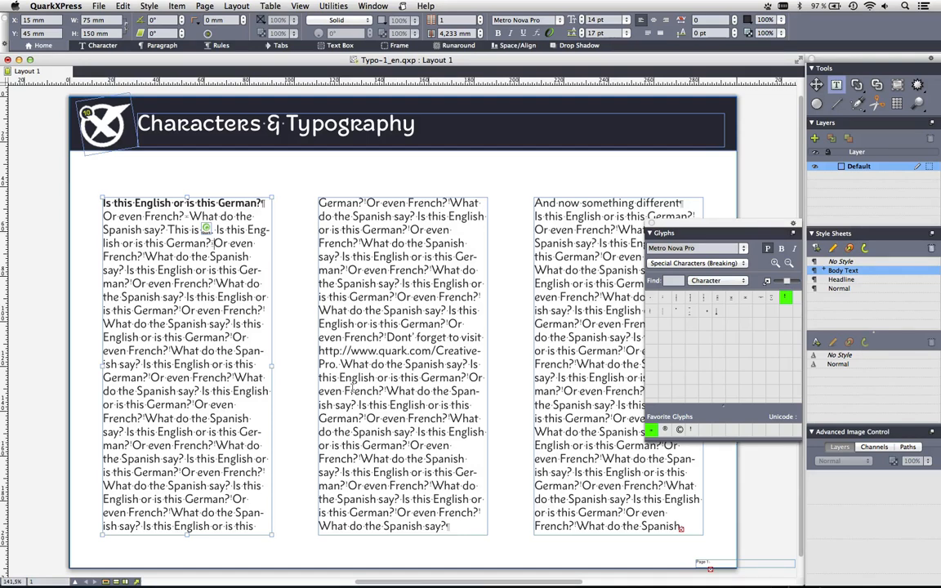
key("ctrl+shift")
left_click_drag(276, 297, 444, 357)
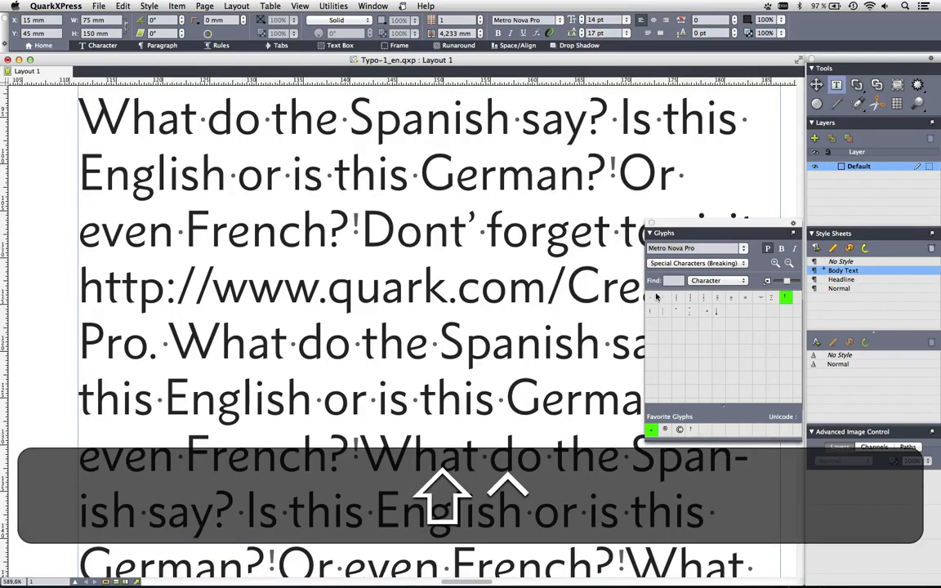
left_click(651, 223)
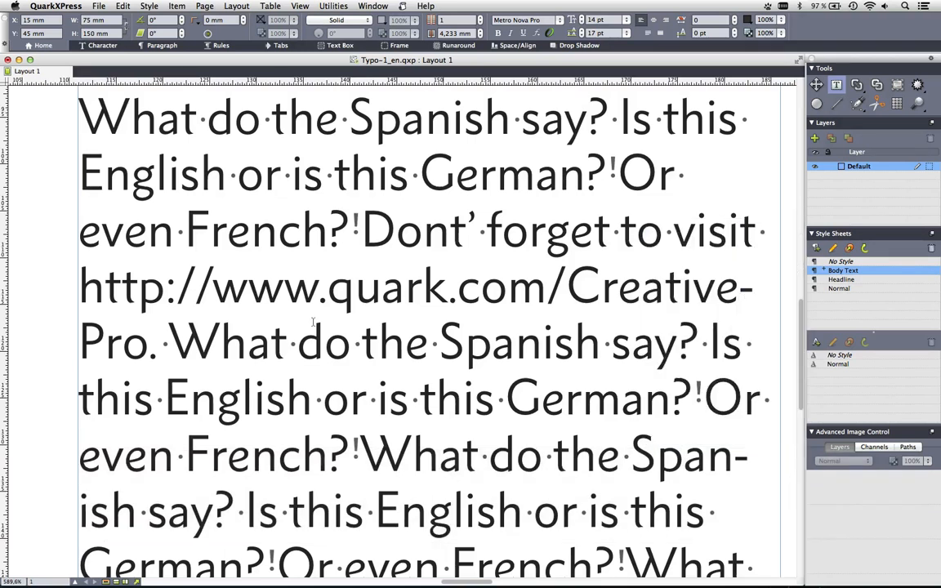
- Try a 9 pt font size on the whole quark.com/CreativePro link, and undo the size change
left_click_drag(146, 322, 81, 301)
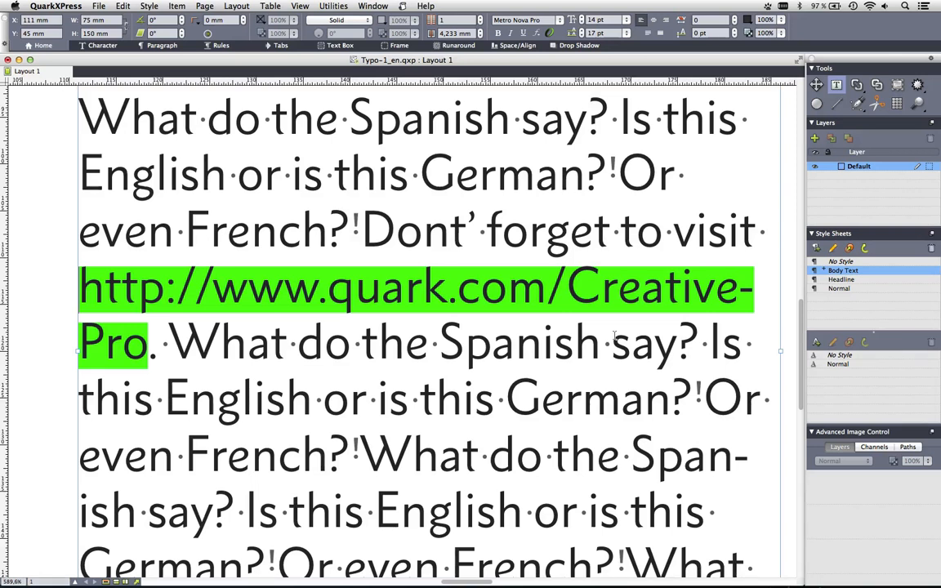
left_click(625, 19)
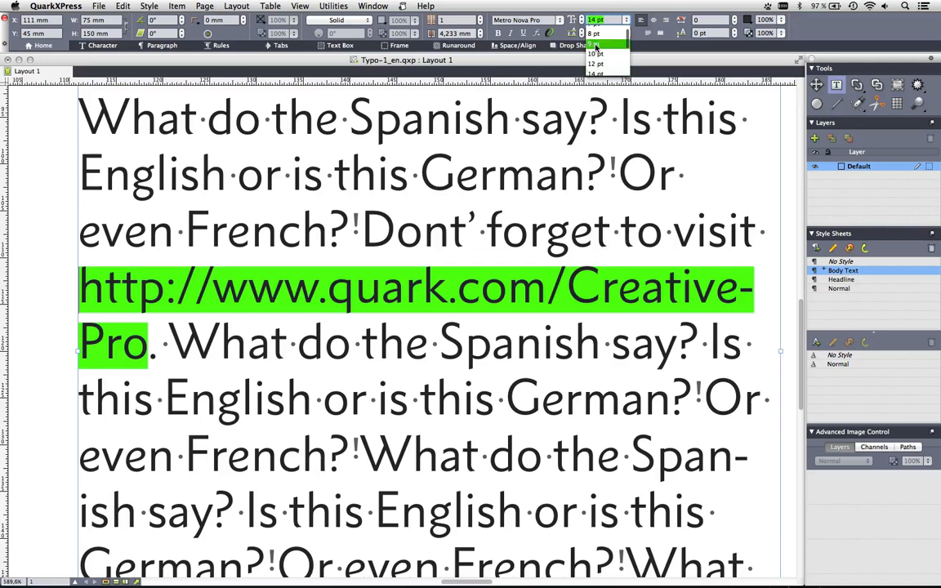
left_click(595, 45)
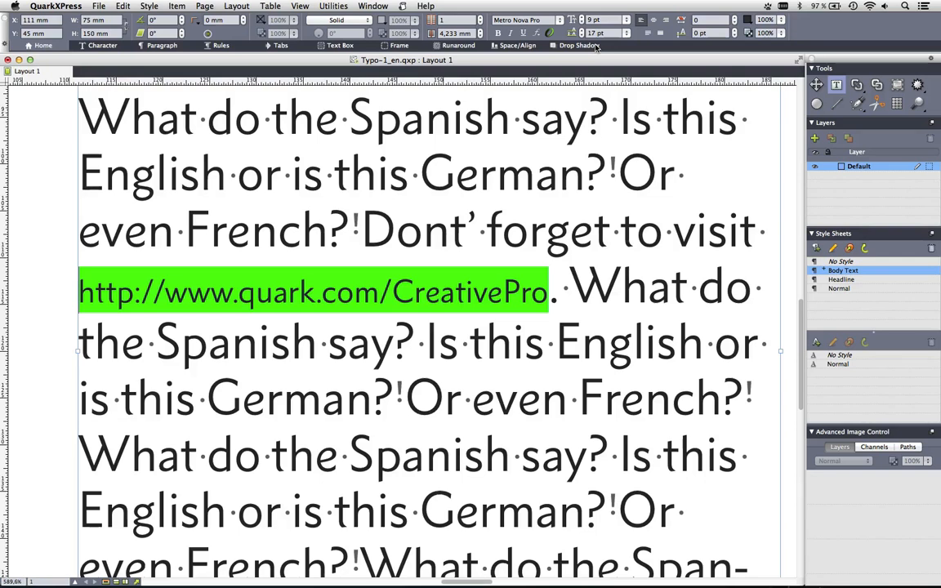
key("super+z")
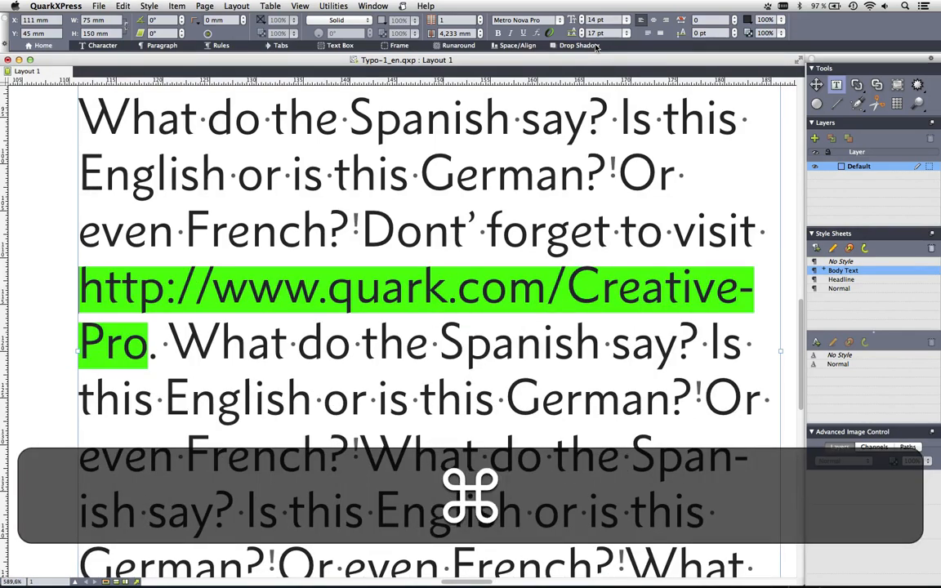
- Try a soft return between "Creative" and "Pro" in the link, and undo it
left_click(745, 289)
key("shift+Return")
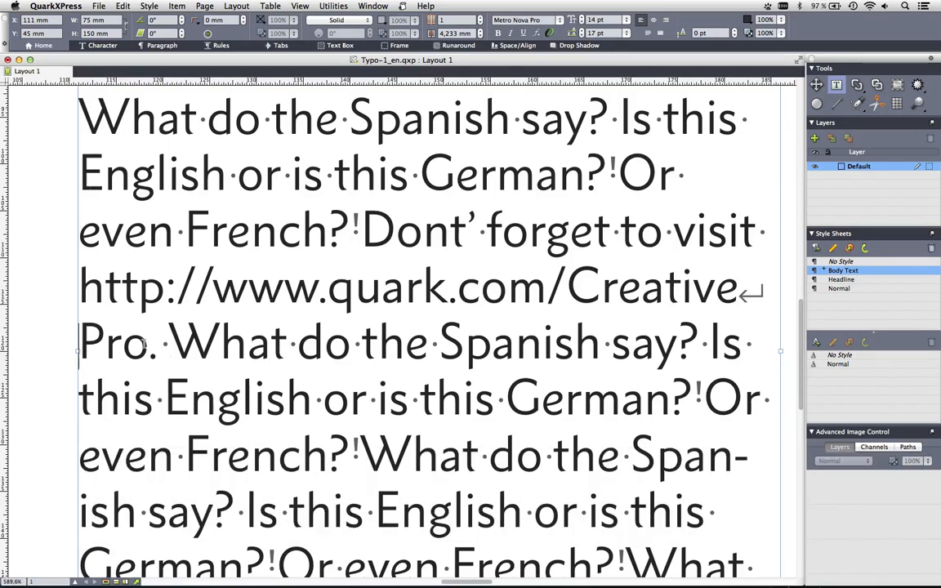
key("super+z")
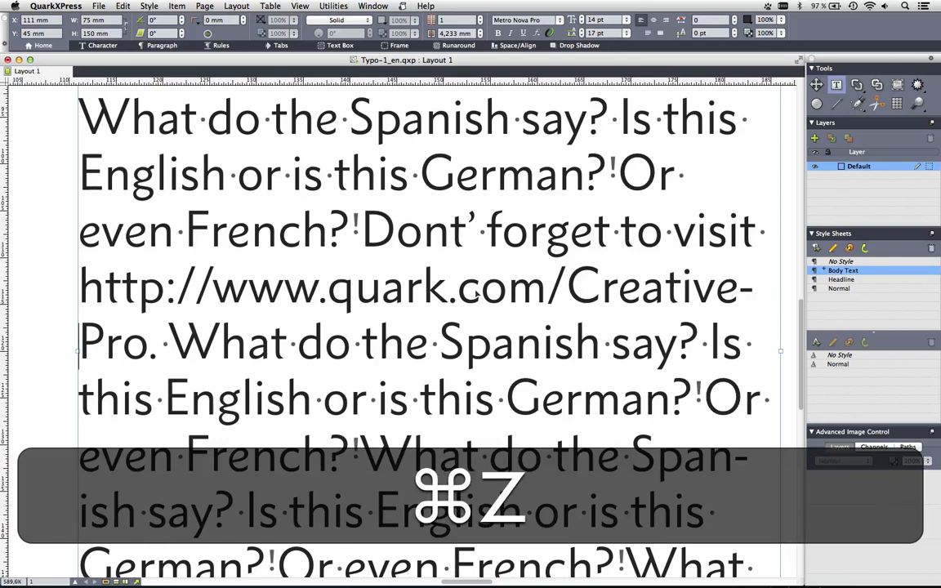
- Try a soft return after "quark.com/" with the link set to 9 pt, and undo both the size change and the line break
left_click(563, 287)
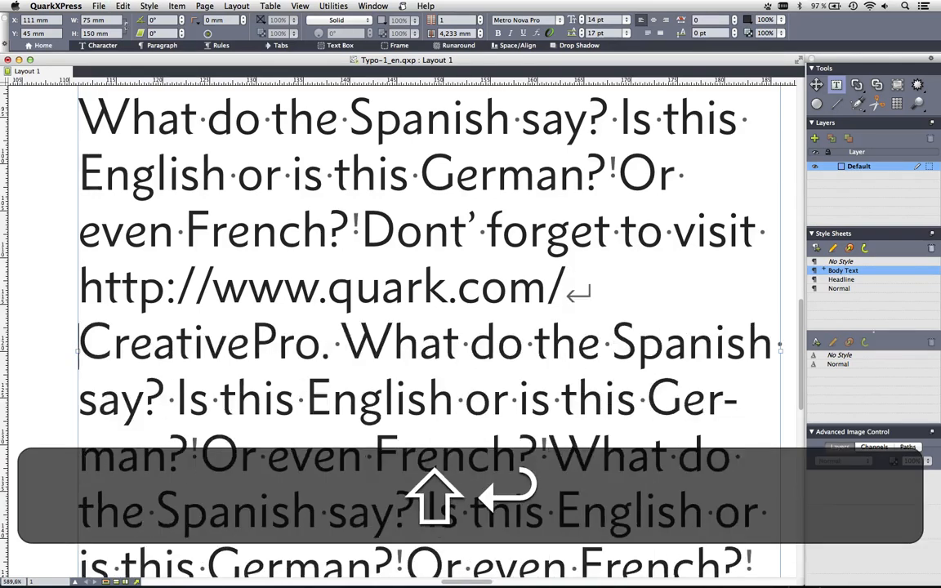
key("shift+Return")
left_click_drag(320, 342, 75, 288)
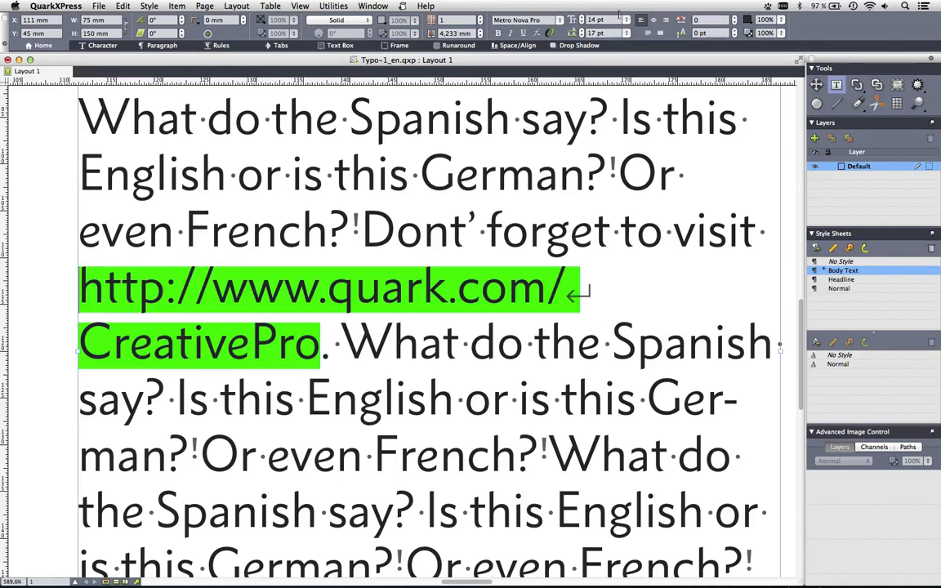
left_click(625, 19)
scroll(601, 49, "up", 3)
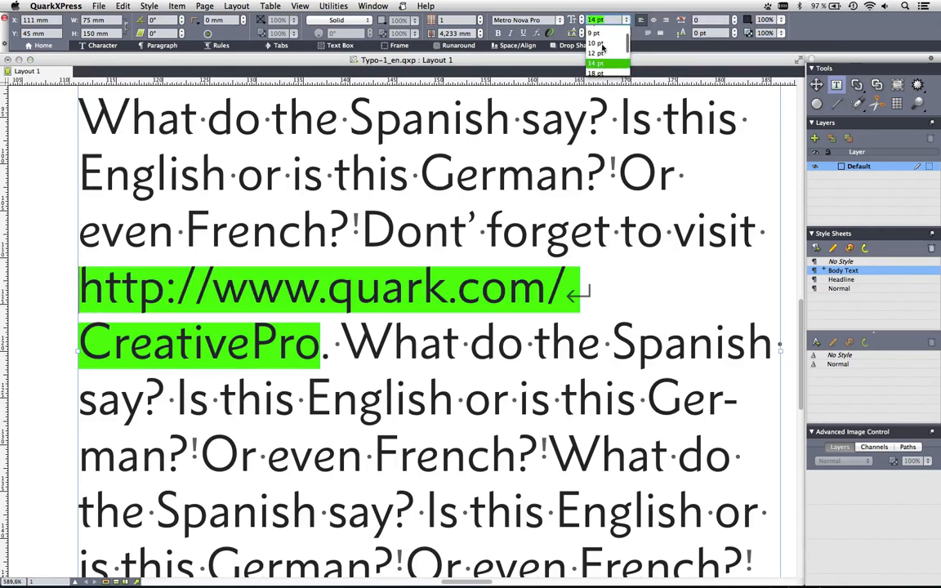
left_click(596, 35)
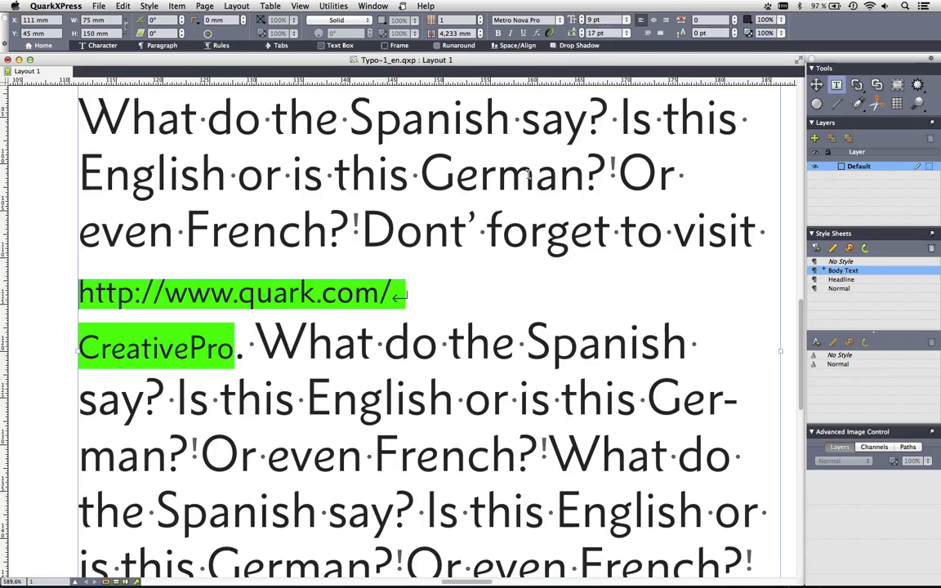
key("super+z")
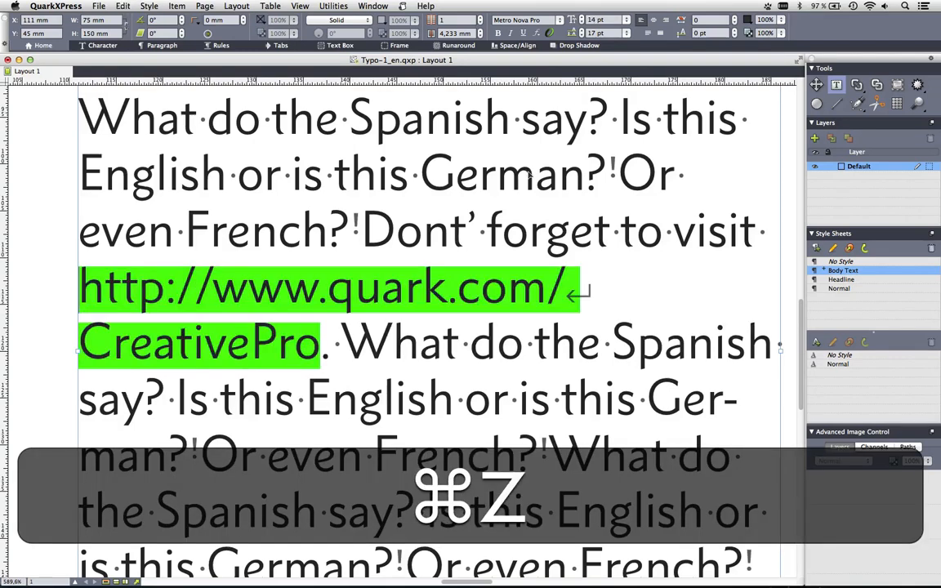
key("super+z")
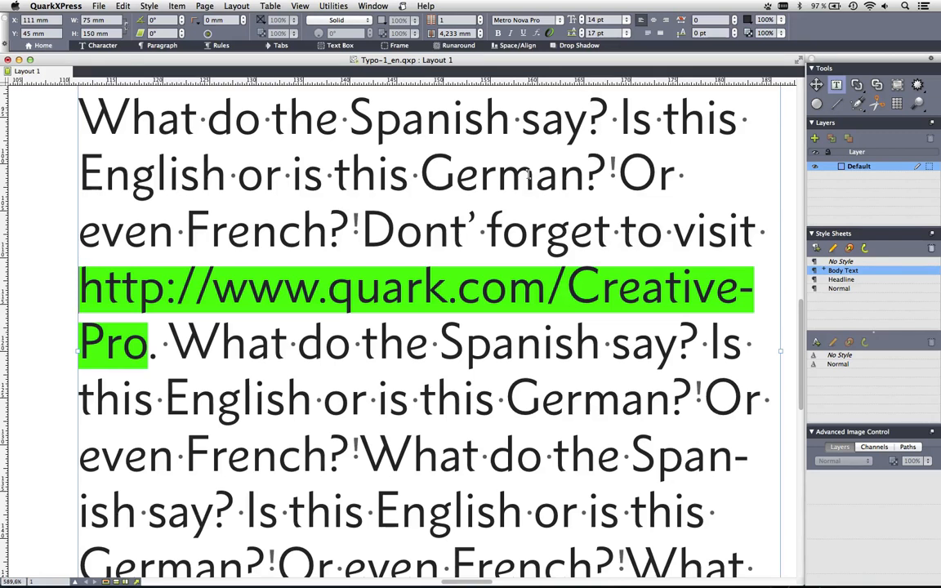
- Insert a discretionary new line after "quark.com/" and set the whole link's font size to 9 pt
left_click(568, 290)
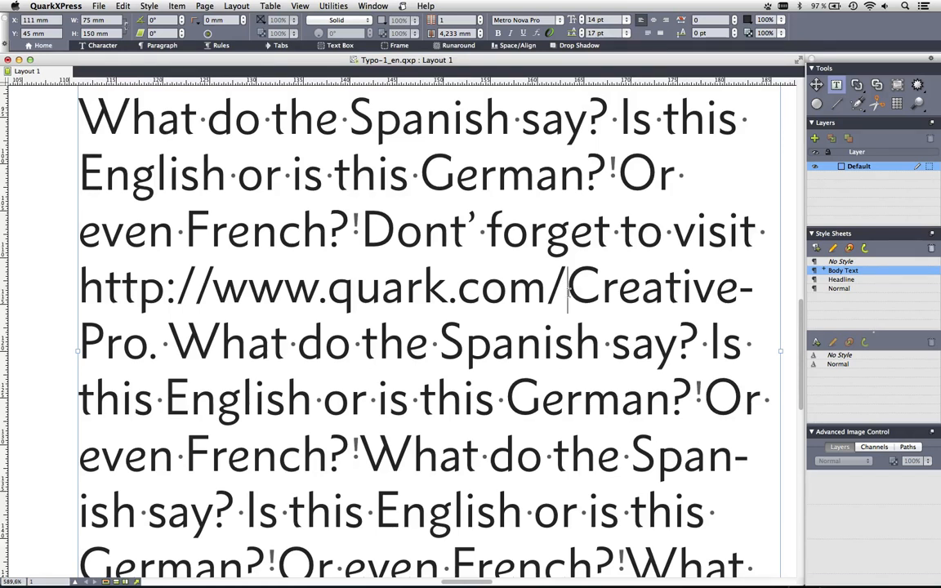
key("super+Return")
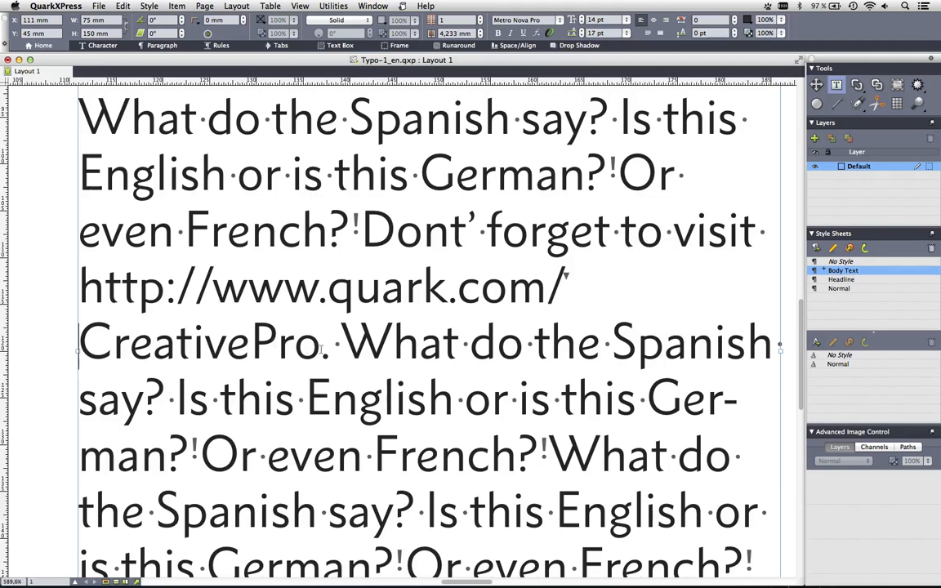
left_click_drag(321, 347, 82, 305)
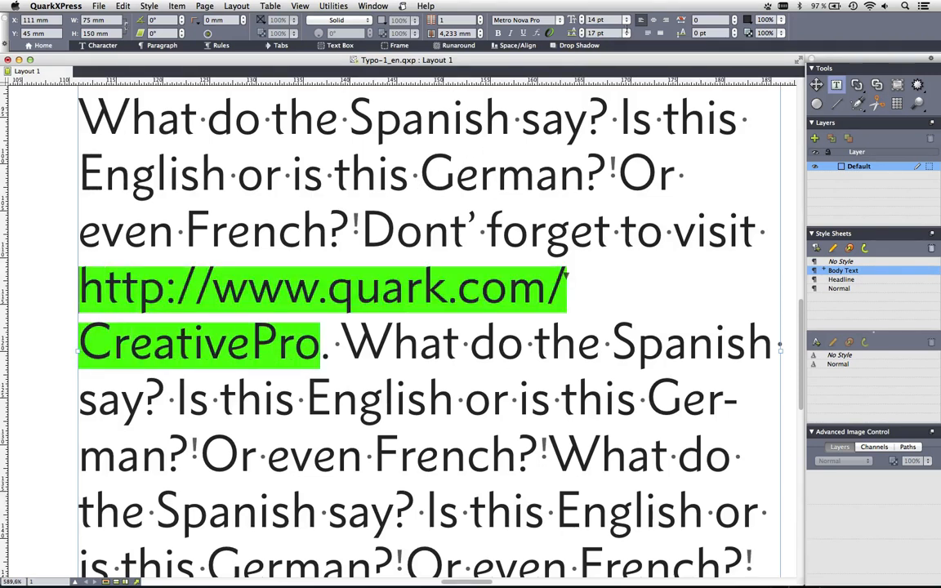
left_click(625, 20)
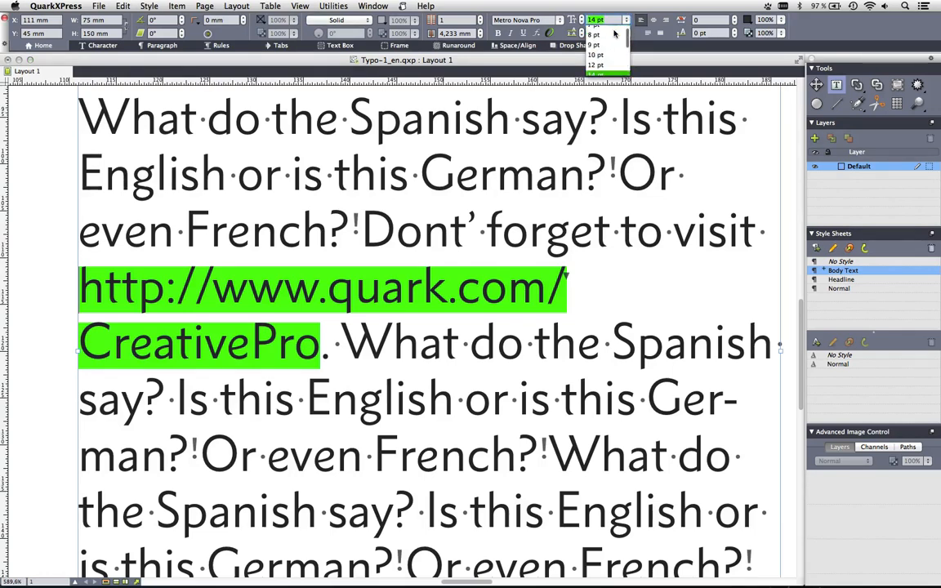
left_click(602, 44)
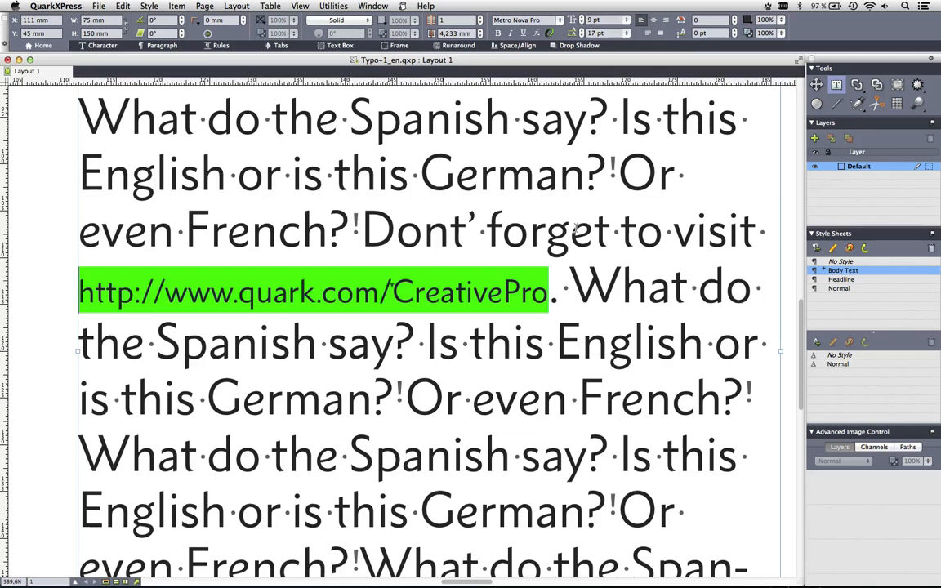
- Color all the text in the three linked columns with C=0 M=90 Y=100 K=0
key("super+0")
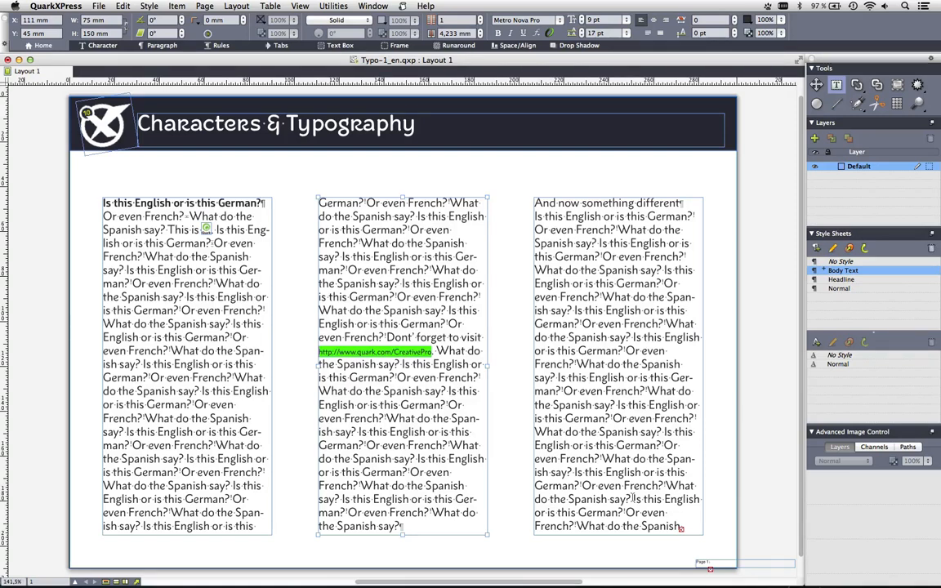
key("super+a")
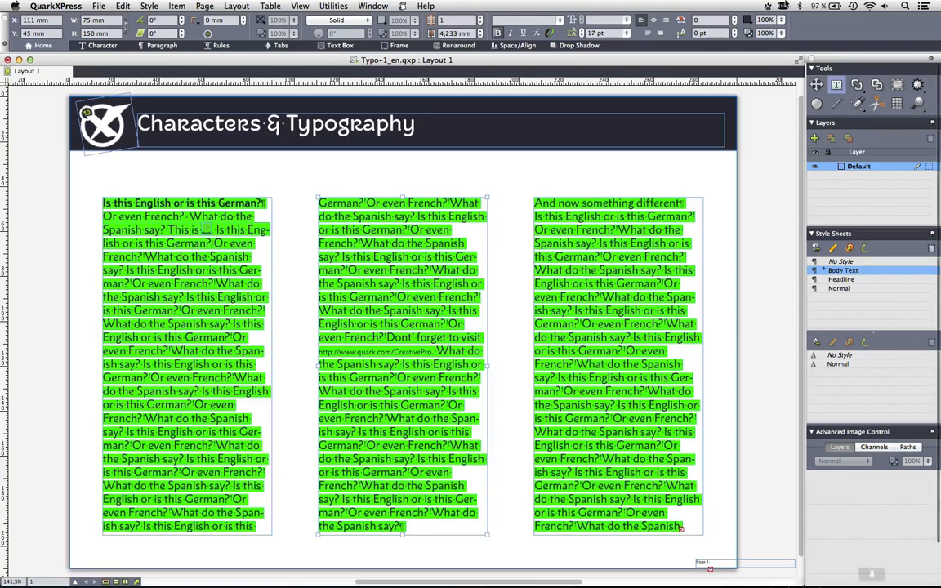
left_click(749, 19)
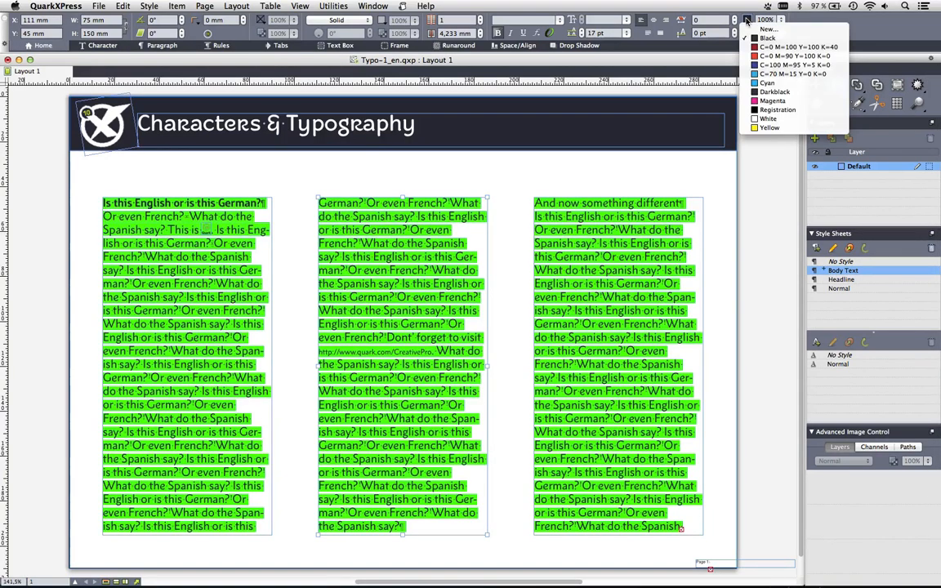
left_click(767, 55)
left_click(631, 350)
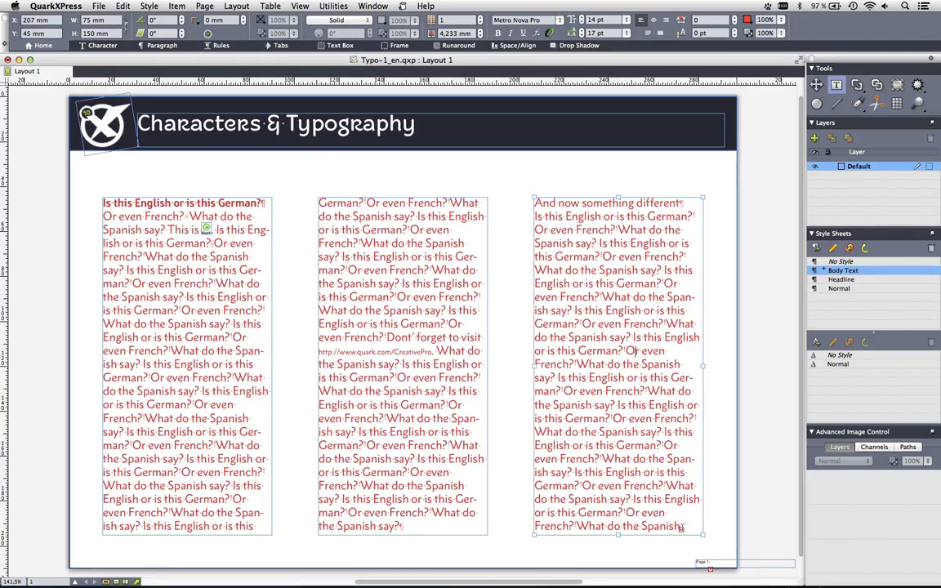
- Limit the Line Check search criteria to Text Box Overflow and count the matching lines
left_click(330, 5)
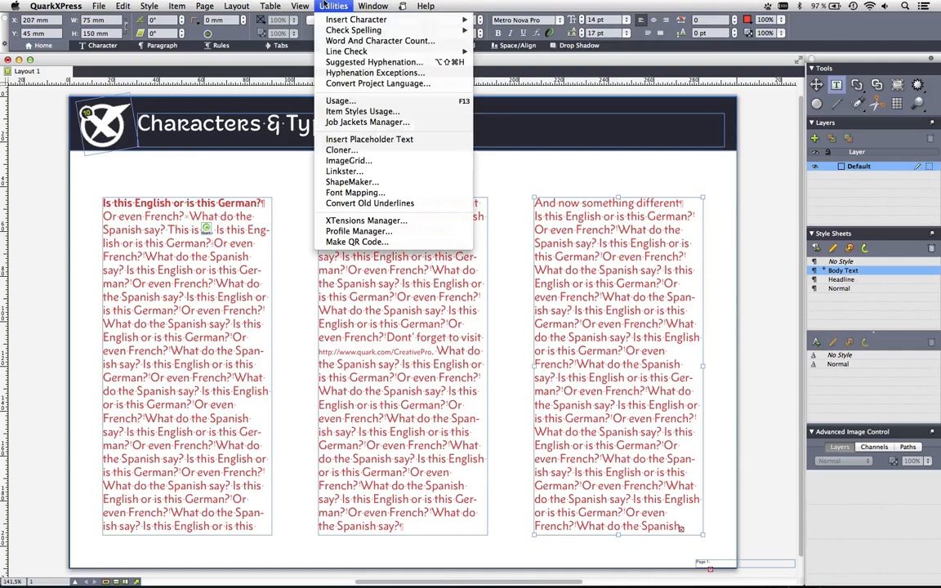
mouse_move(346, 55)
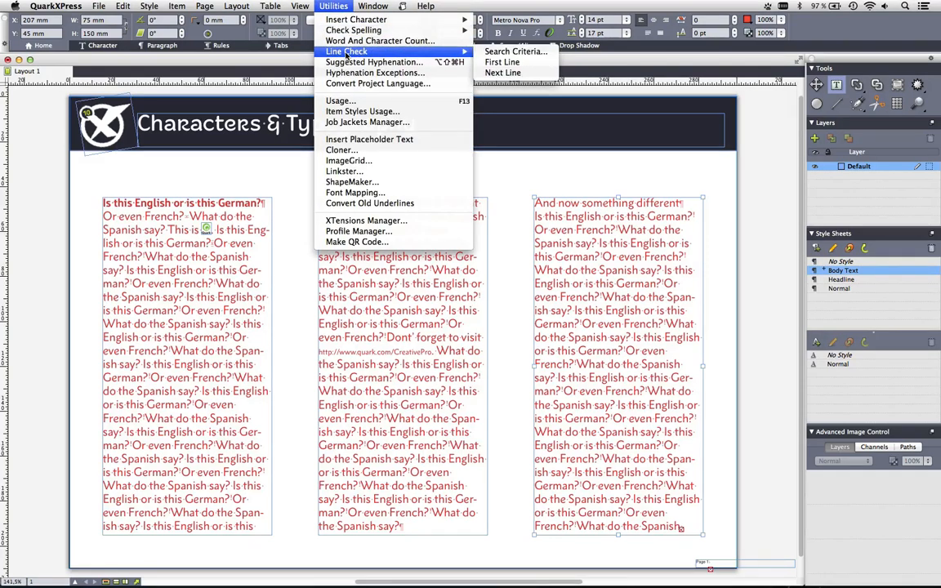
left_click(488, 52)
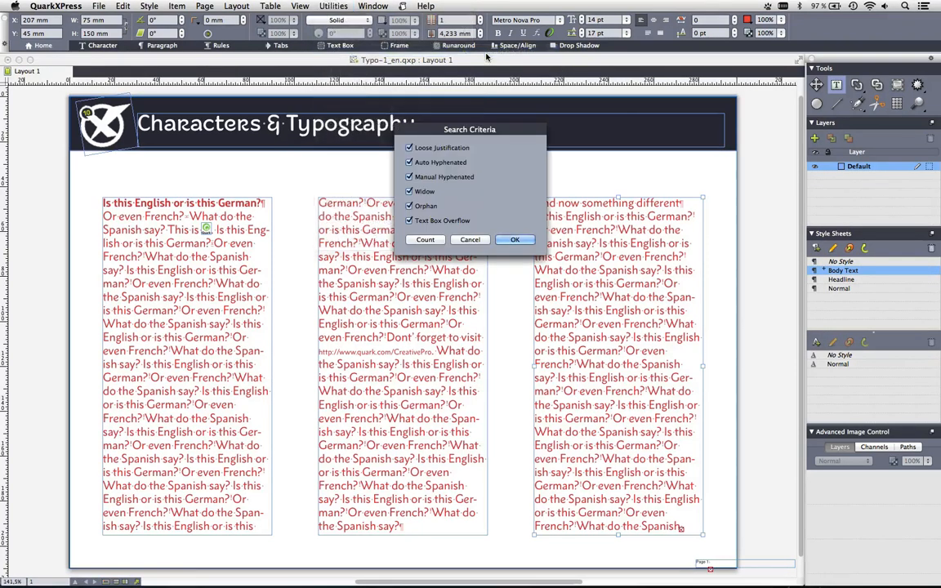
left_click(419, 207)
left_click(419, 192)
left_click(419, 177)
left_click(419, 162)
left_click(419, 150)
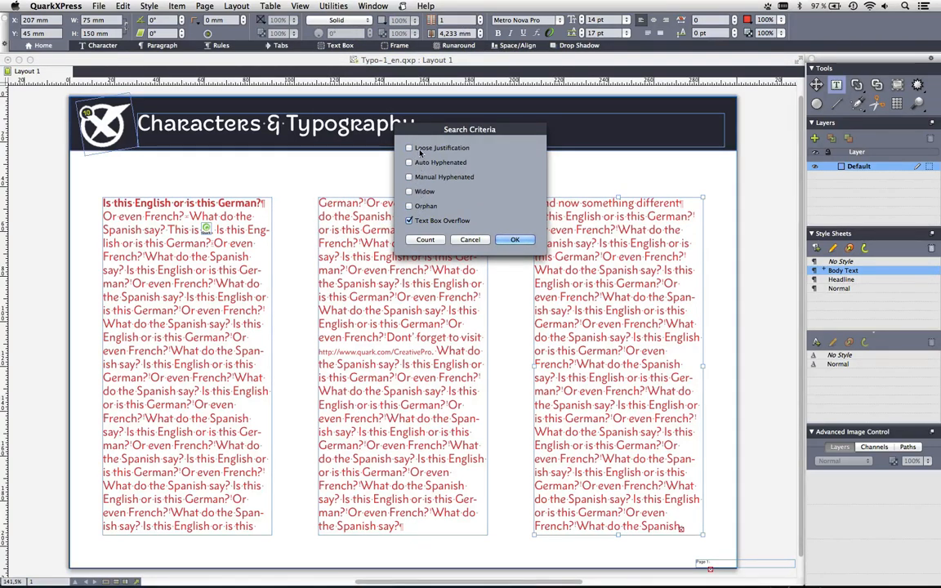
left_click(425, 239)
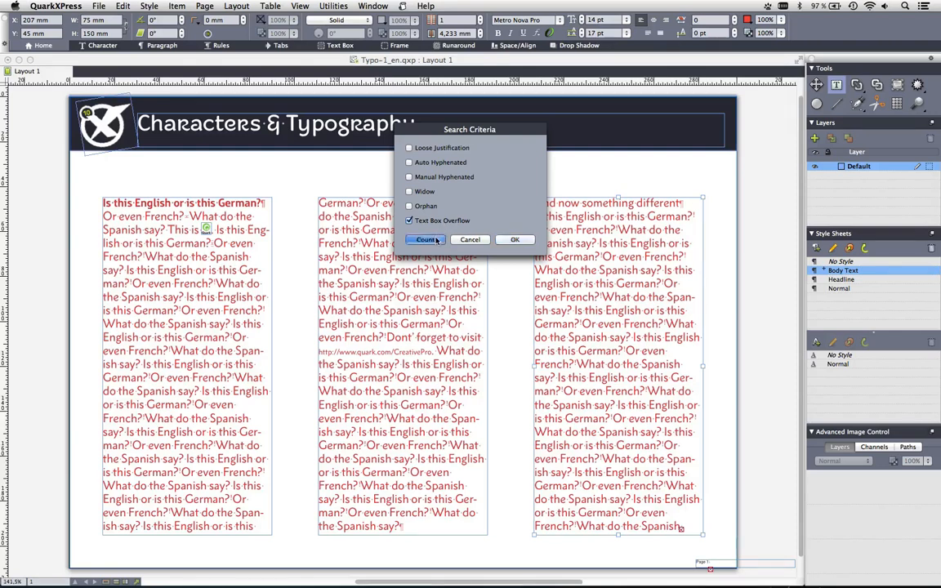
left_click(515, 238)
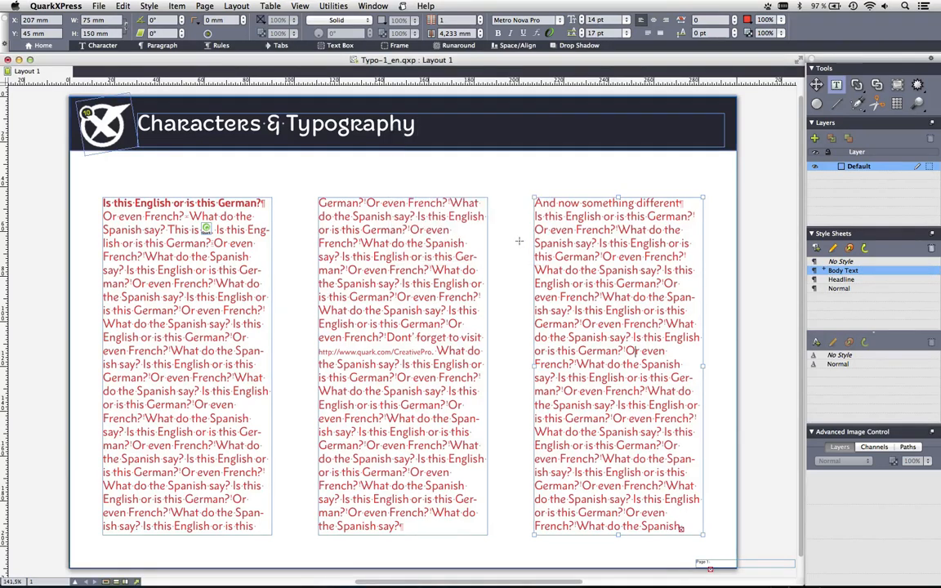
- Jump to the first overflowing line with Line Check and delete the down-arrow break character after "Page 1" in the page-number box
left_click(326, 6)
mouse_move(358, 52)
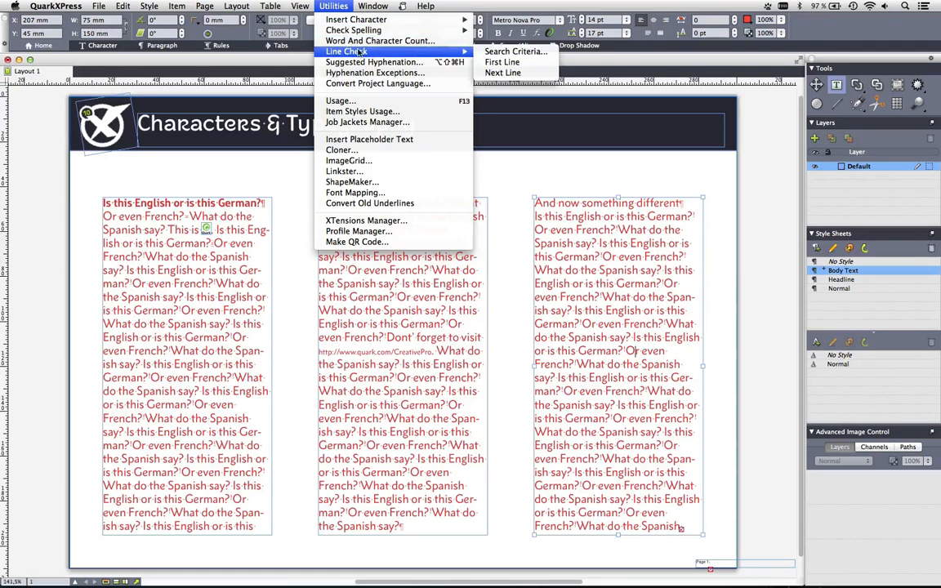
left_click(486, 63)
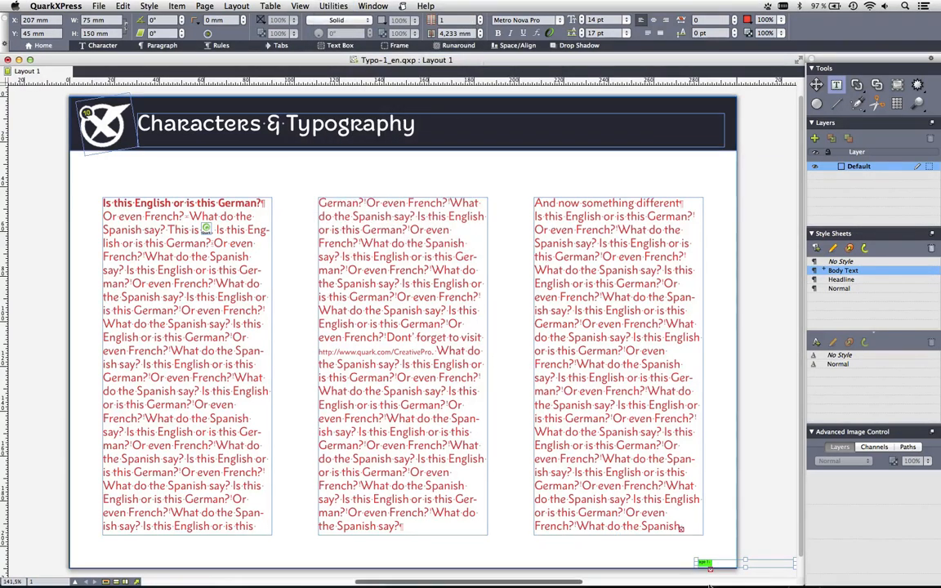
left_click_drag(682, 541, 727, 572, "ctrl+shift")
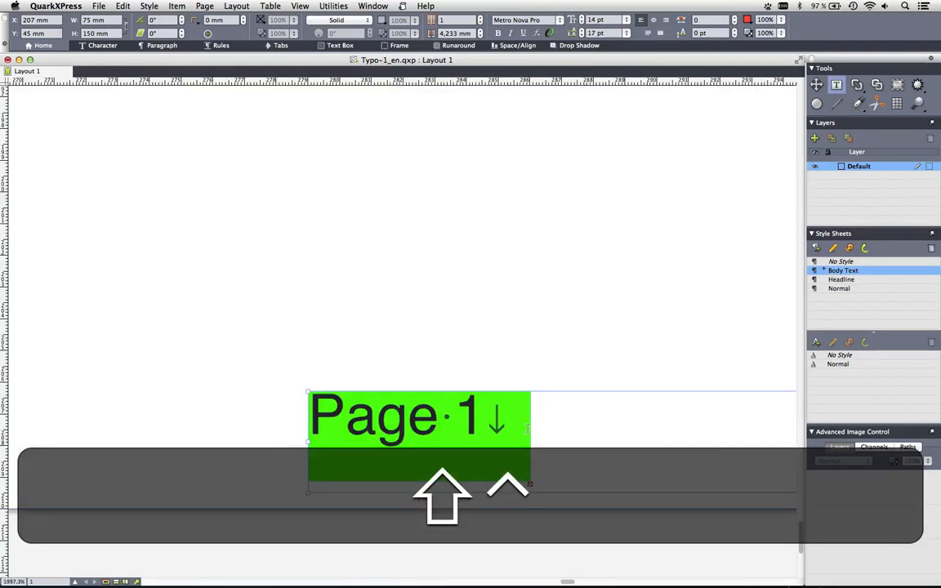
left_click(491, 423)
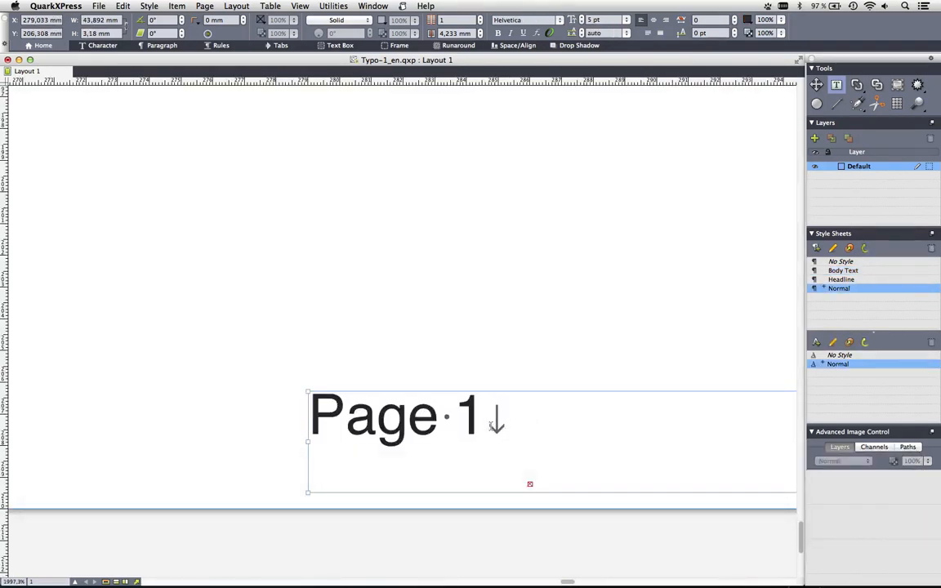
key("shift+BackSpace")
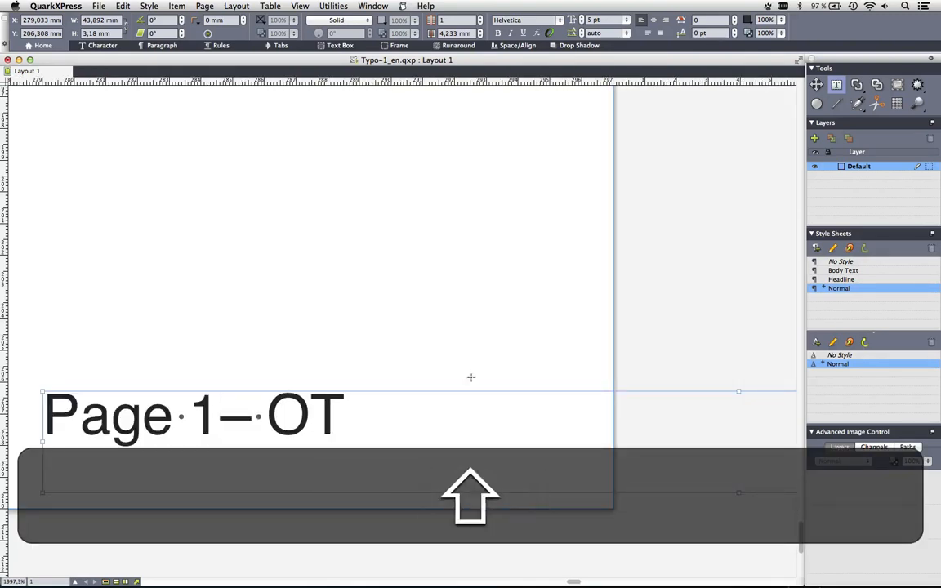
- Jump to the next overflowing line with Line Check, at the end of the third column
left_click_drag(367, 321, 514, 361)
left_click(330, 6)
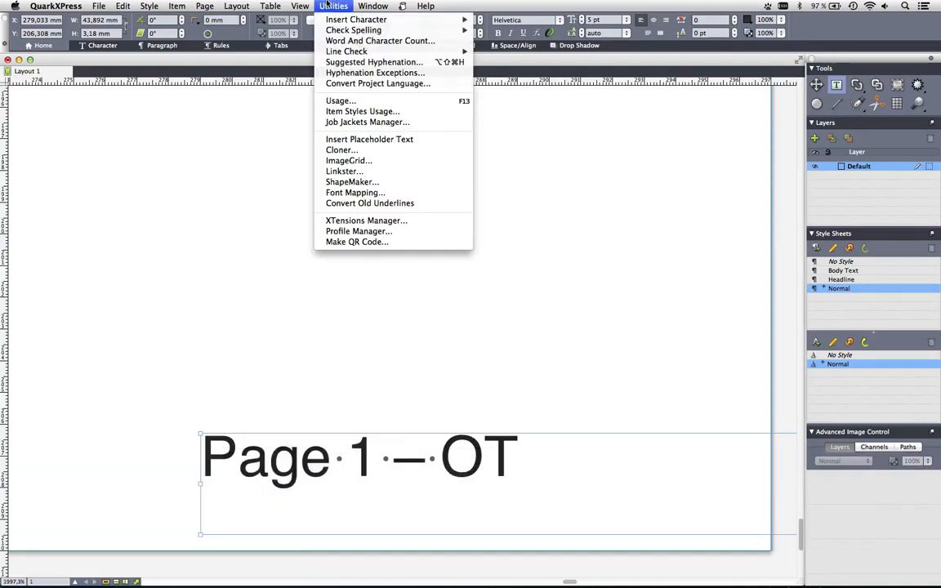
mouse_move(304, 50)
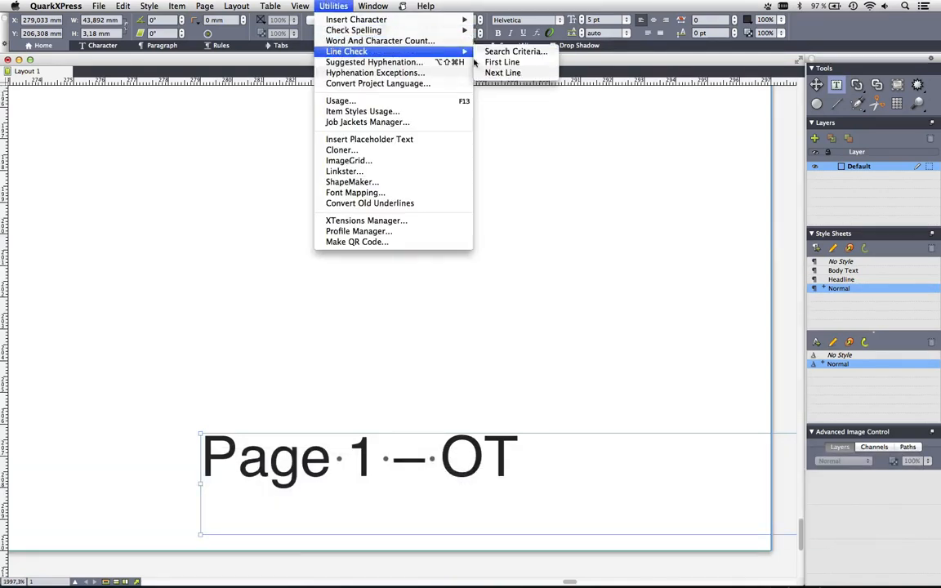
left_click(501, 73)
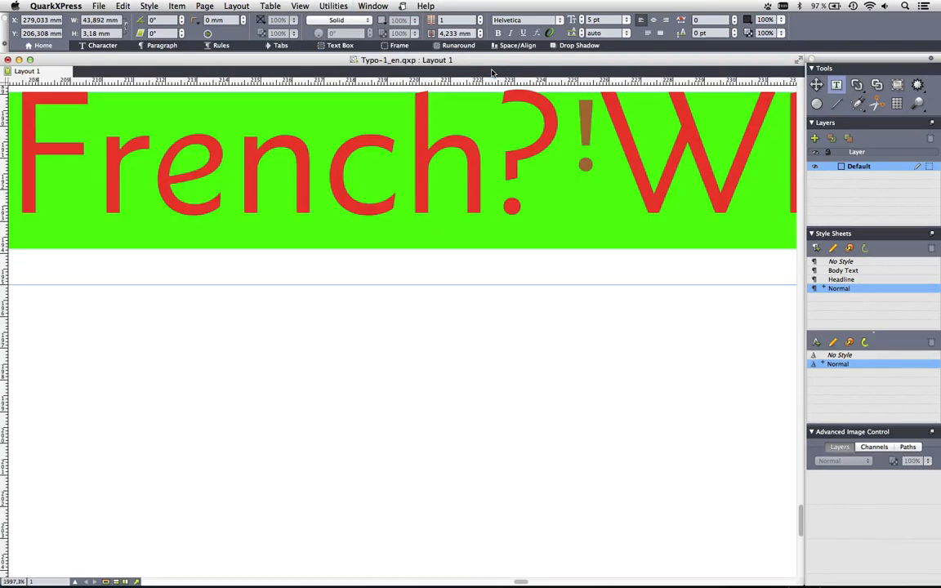
left_click_drag(447, 224, 218, 235)
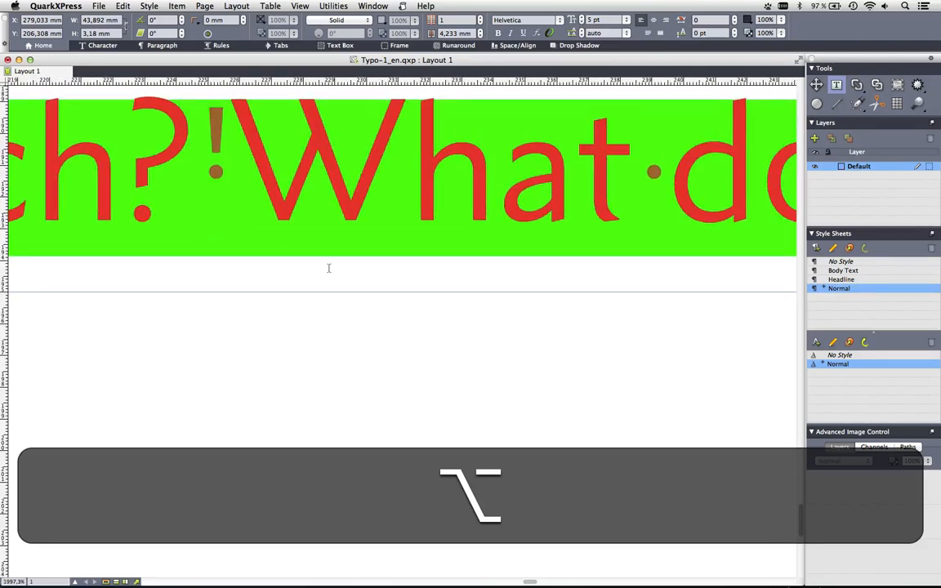
key("alt+super+0")
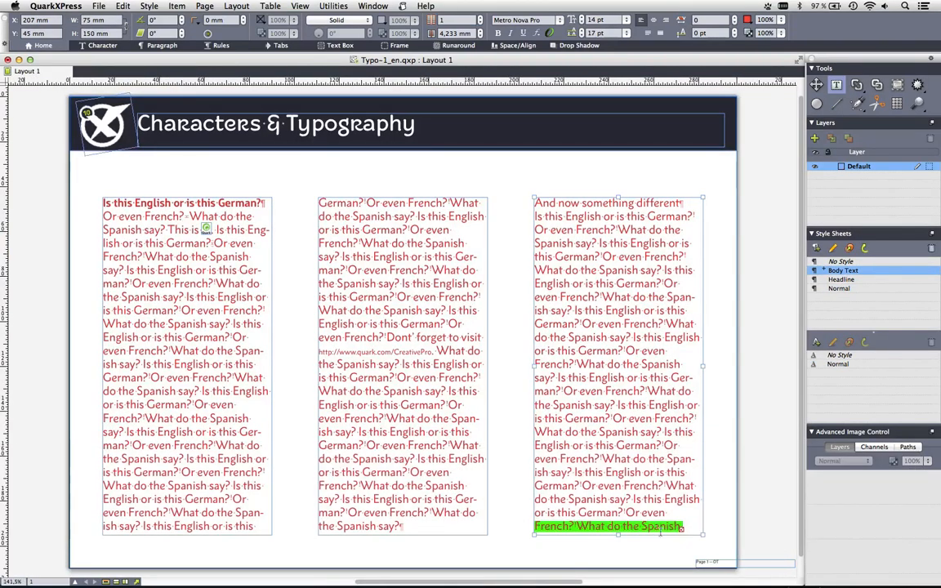
- Delete the overflow text after the last "Spanish" in the third column and end the sentence with a question mark
key("Right")
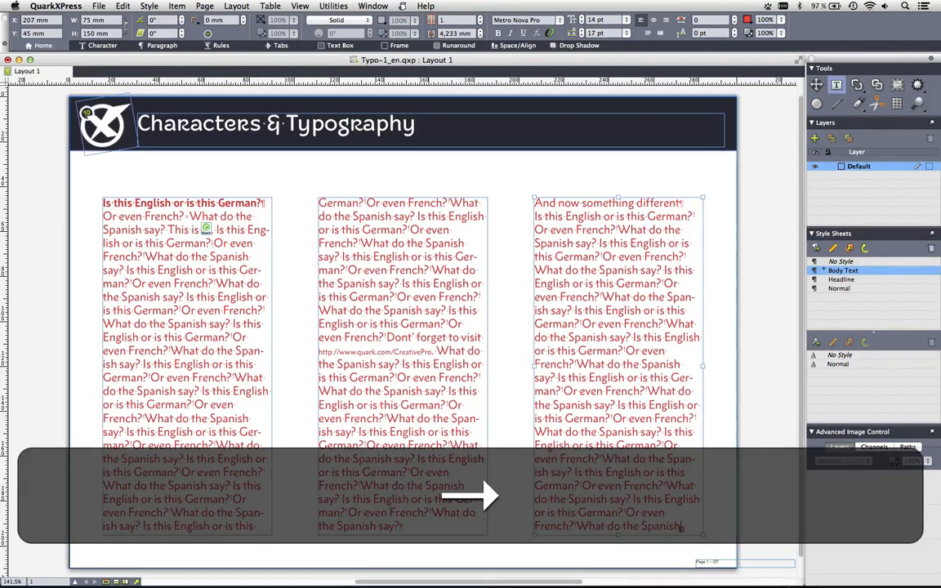
key("alt+shift+super+Down")
key("alt+shift+super+BackSpace")
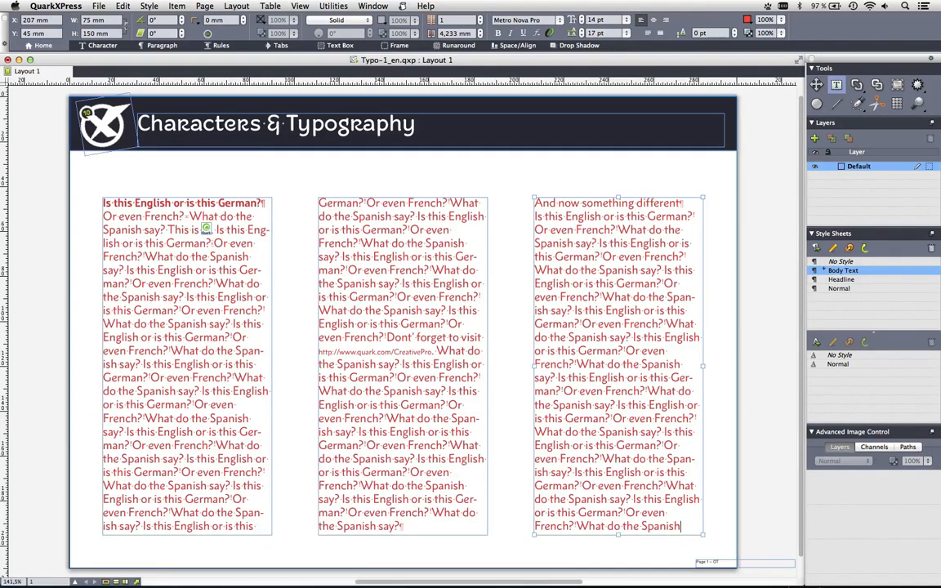
type("?")
- Review the Line Check search criteria and accept them with only Text Box Overflow selected
left_click(334, 5)
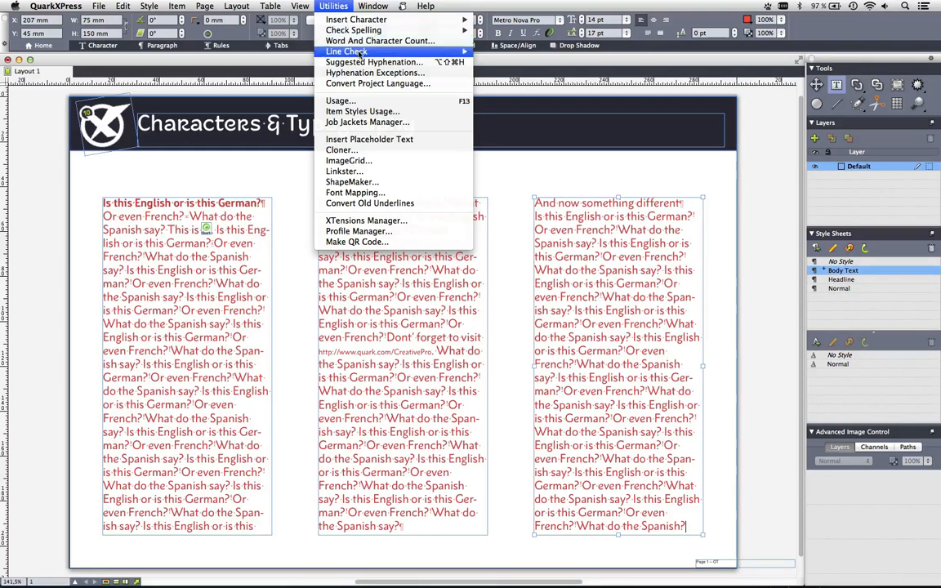
mouse_move(459, 51)
left_click(492, 51)
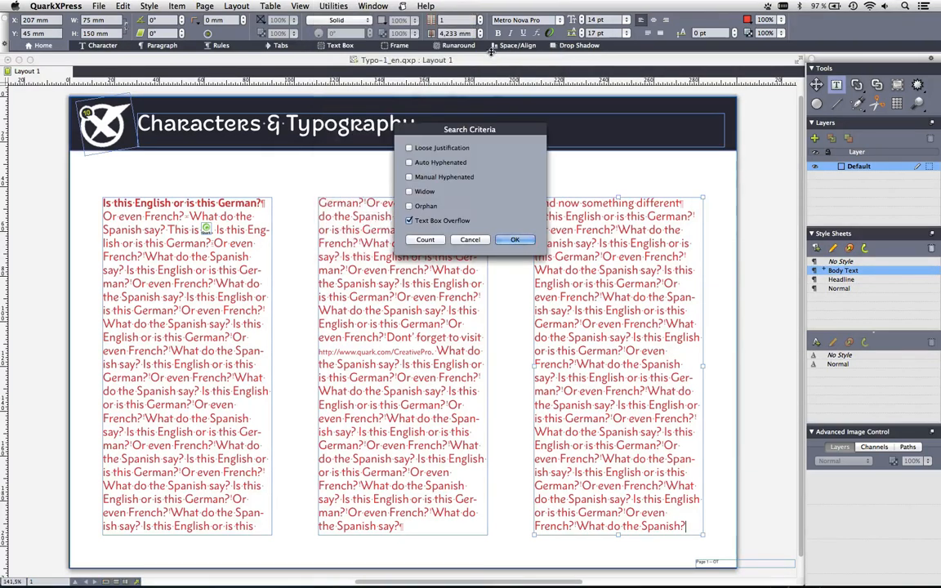
left_click(507, 240)
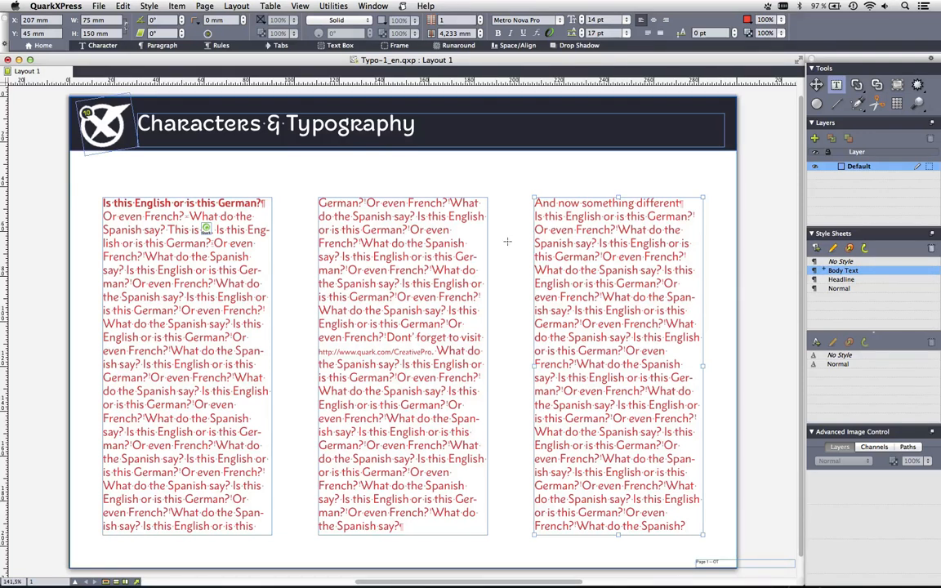
- Switch to the Typo-2_en.qxp layout and place the text cursor in its body text box
left_click(374, 6)
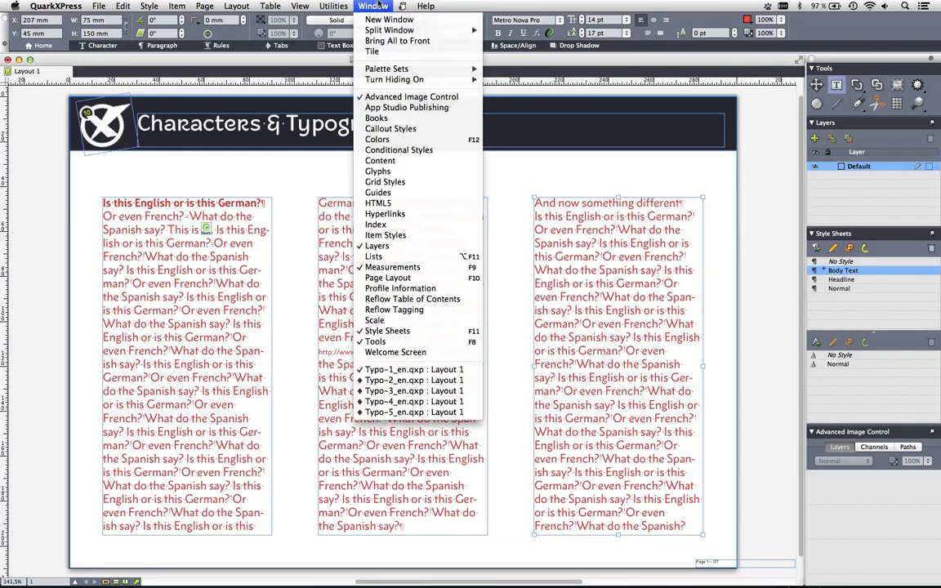
left_click(413, 380)
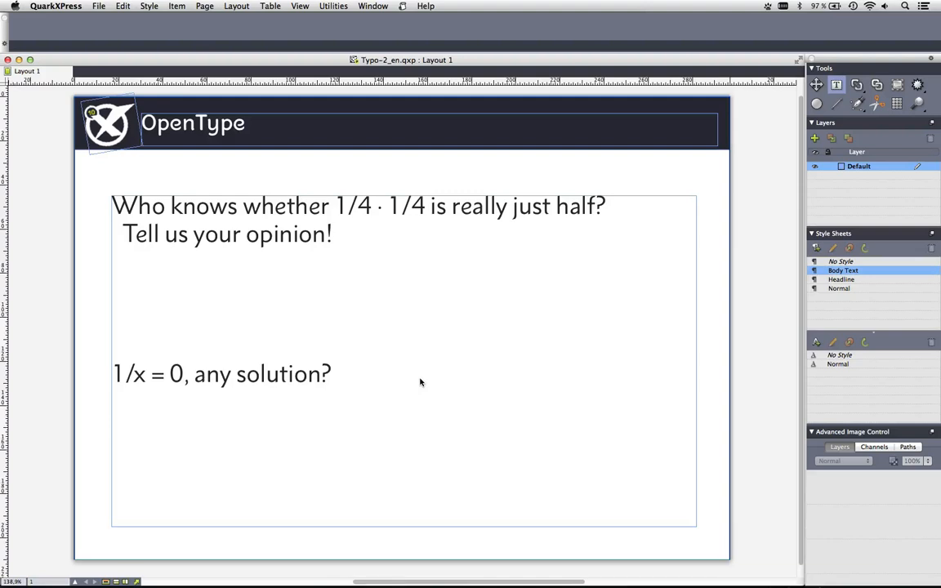
left_click(258, 240)
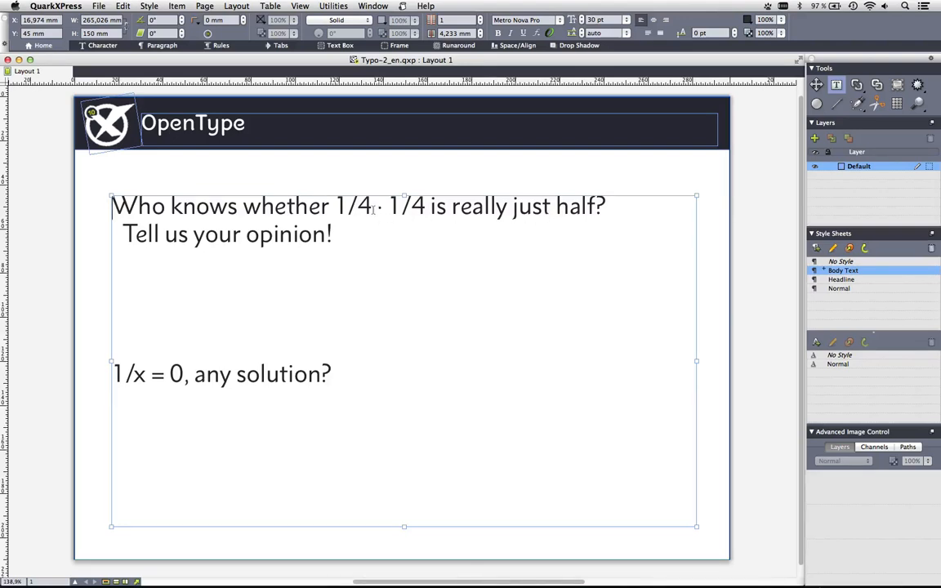
- Convert the first 1/4 in the top line with the Make Fraction type style
left_click_drag(374, 209, 334, 207)
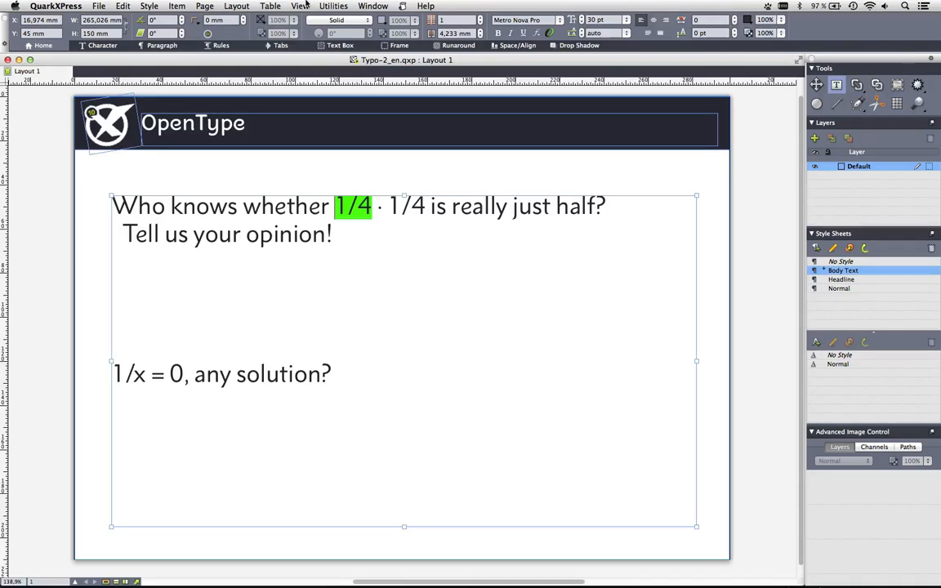
left_click(160, 5)
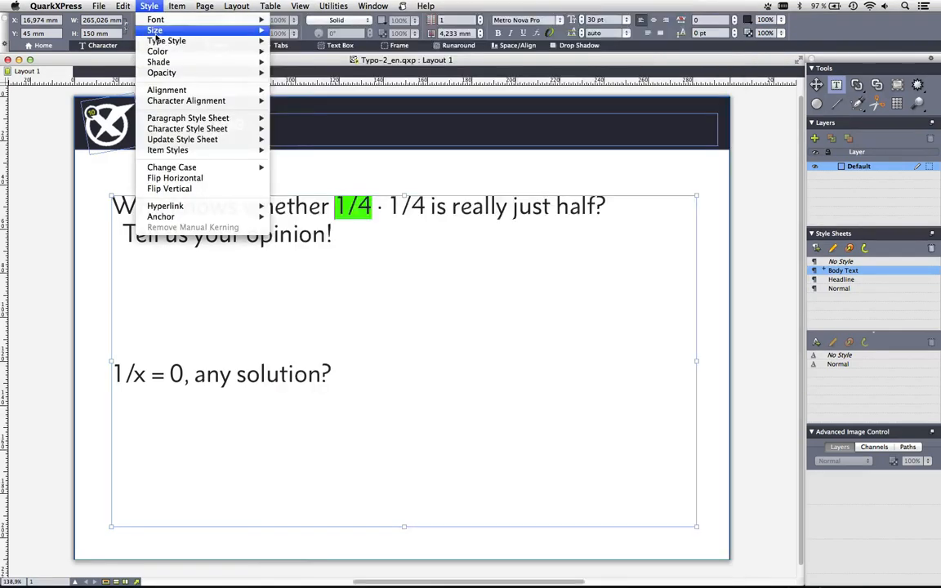
mouse_move(158, 42)
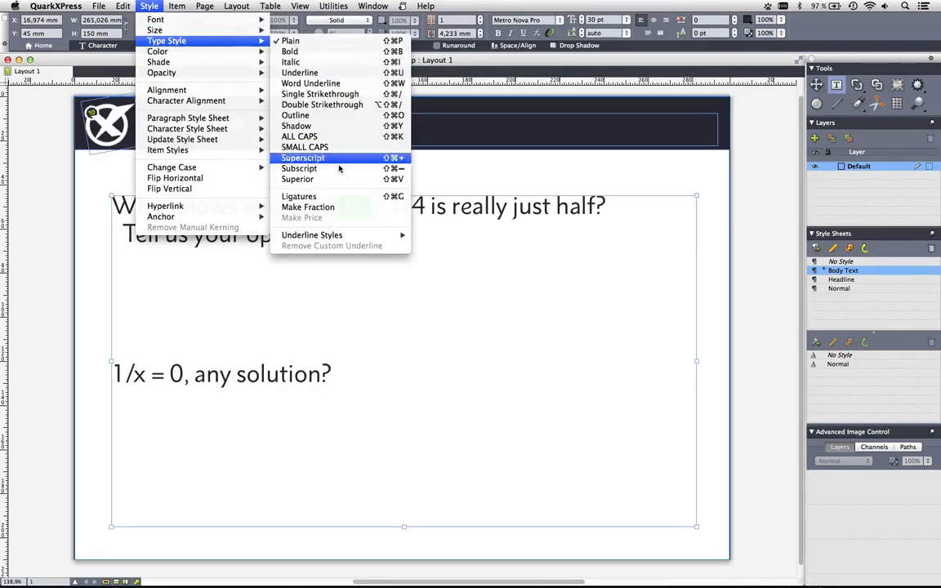
left_click(343, 206)
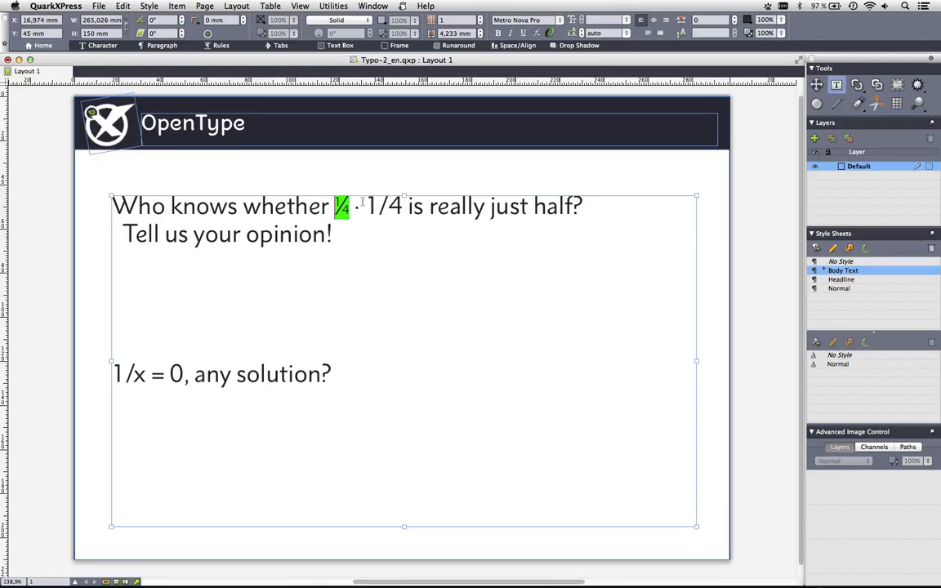
- Enlarge all the body text to inspect the made fraction, and undo the enlargement and the fraction
key("super+a")
key("shift+super+period")
key("shift+super+period")
key("shift+super+period")
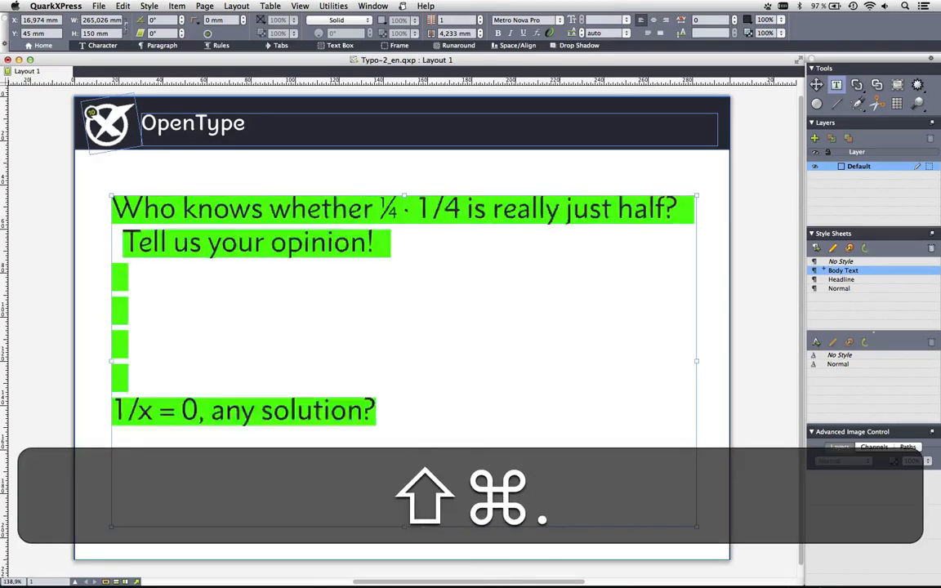
key("shift+super+period")
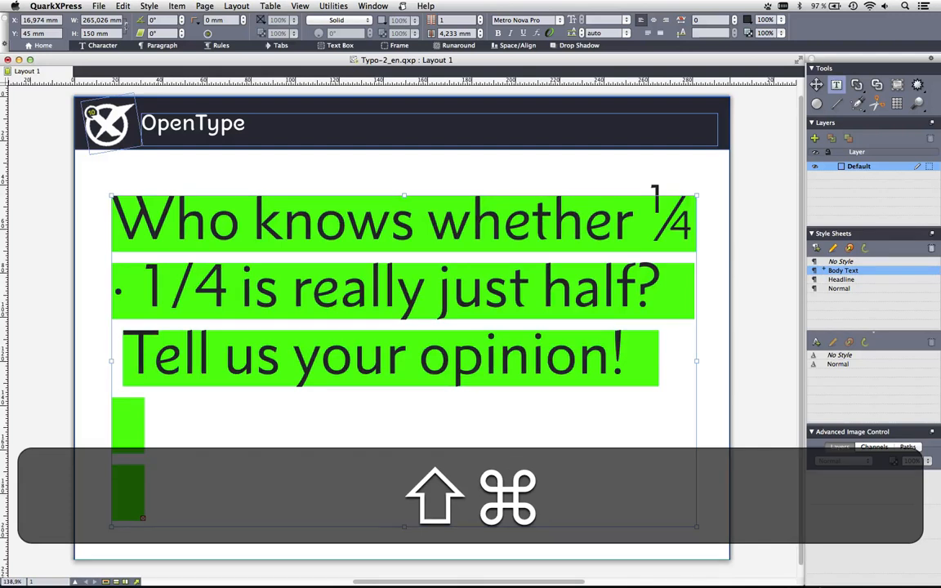
key("super+z")
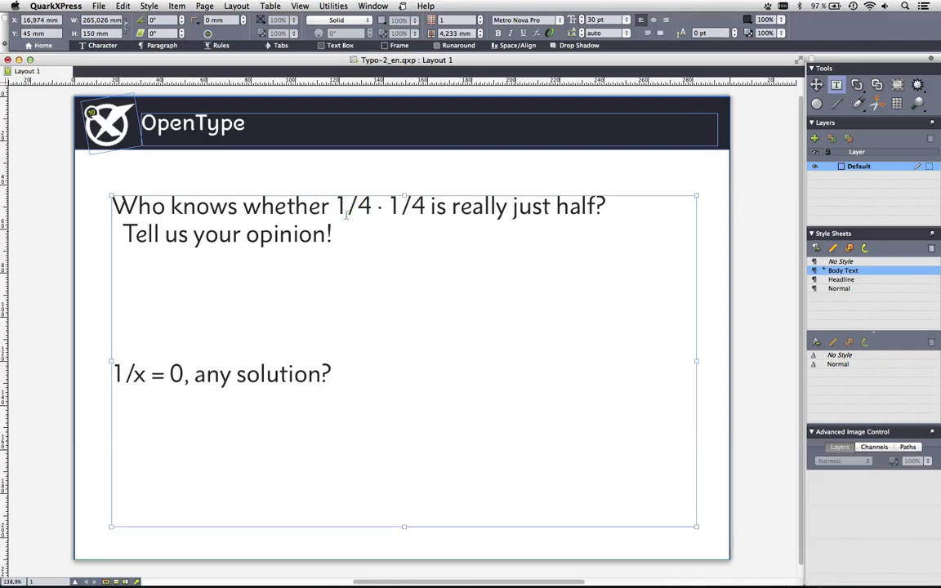
- Apply the OpenType Fractions feature to the whole line "Who knows whether 1/4 · 1/4 is really just half?"
left_click_drag(335, 206, 371, 207)
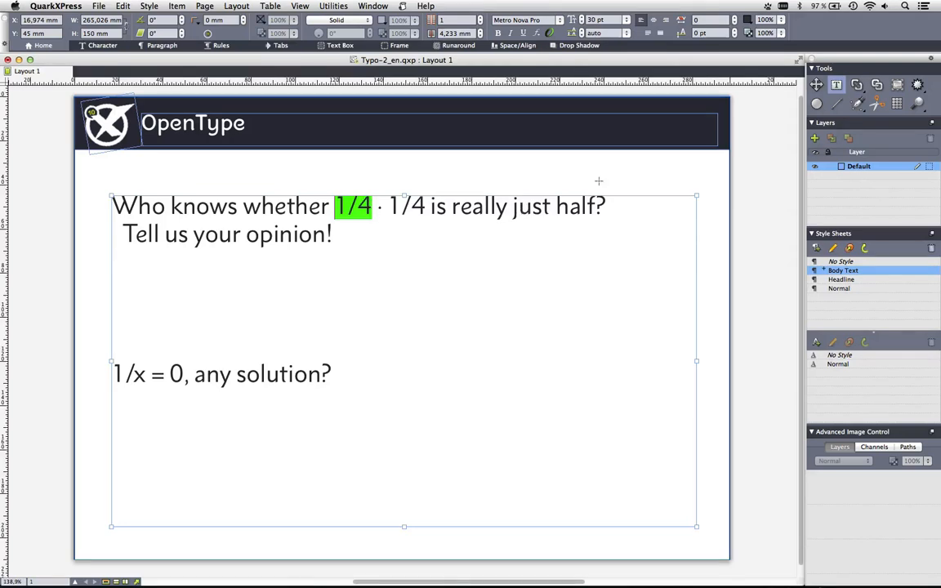
triple_click(611, 207)
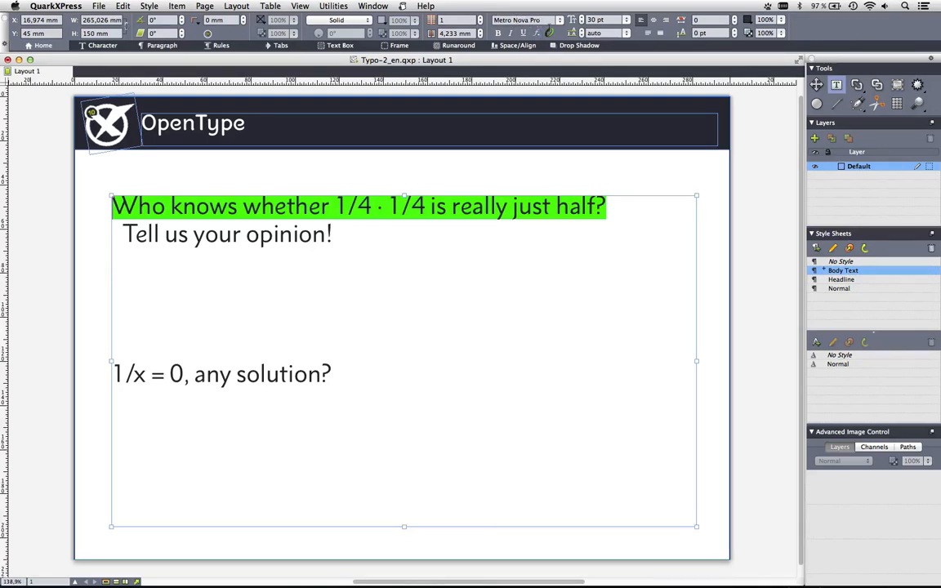
left_click(549, 34)
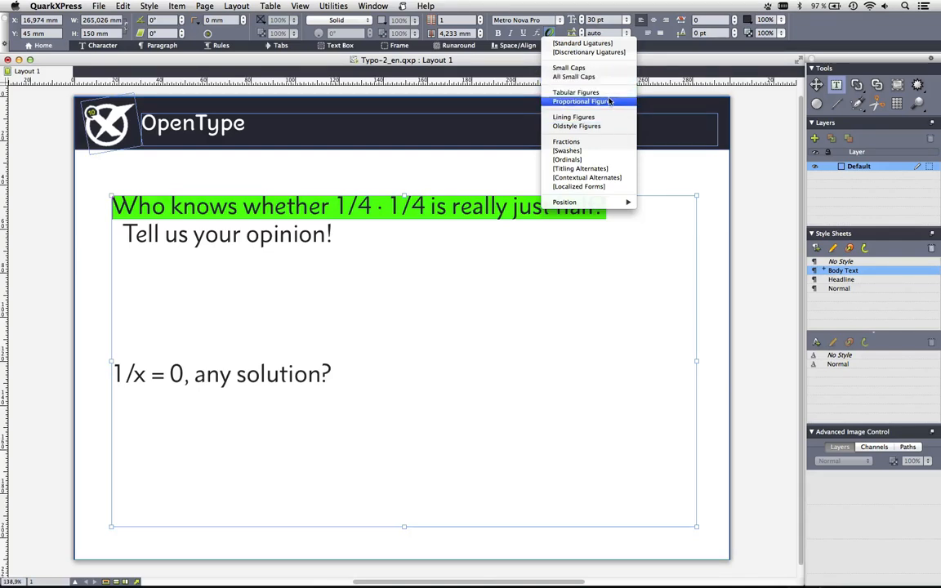
left_click(606, 144)
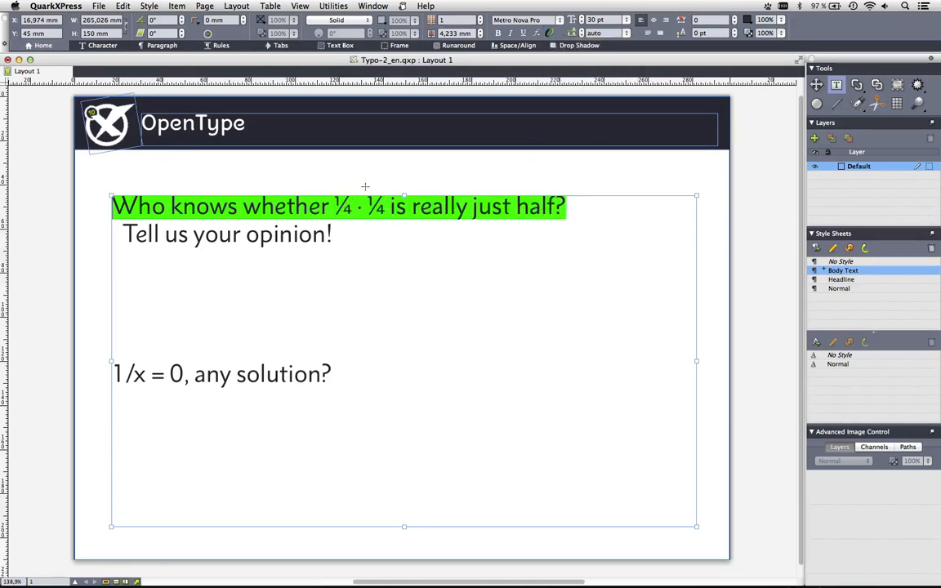
- Enlarge the first line to 72 pt to inspect its OpenType fractions, and undo the style changes
key("super+shift+period")
key("super+shift+period")
key("super+shift+period")
key("super+shift+period")
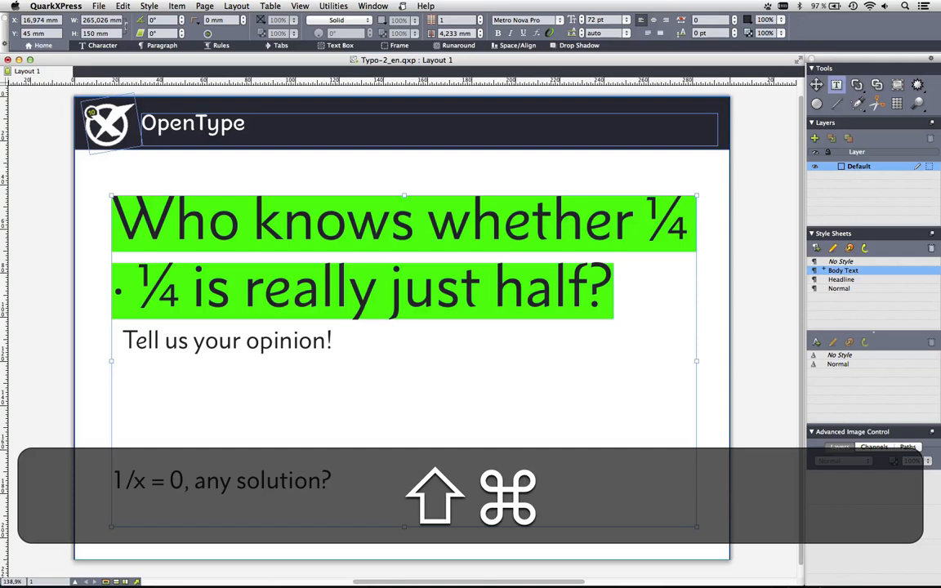
key("super+shift+z")
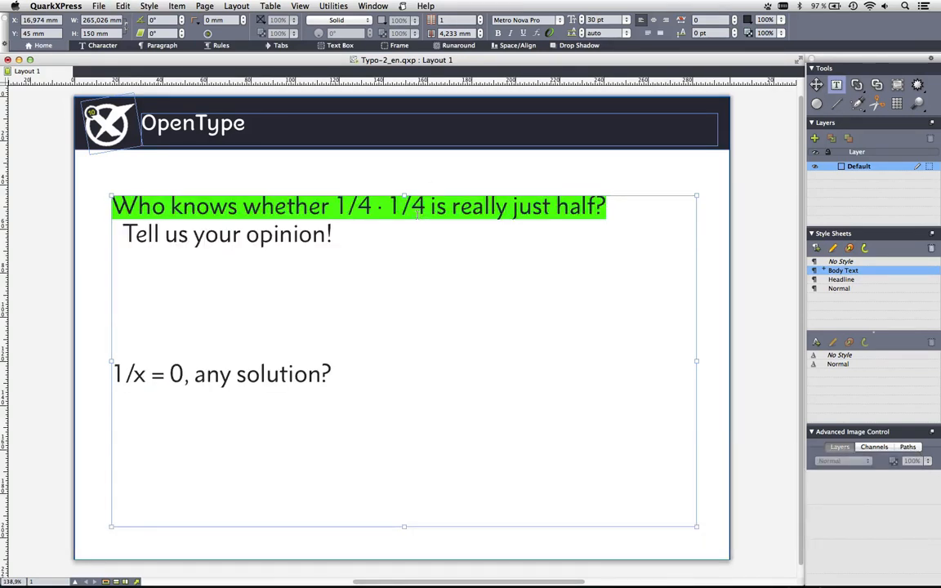
- Redo the undone style change on the first line to restore its OpenType fractions at 24 pt
left_click(122, 7)
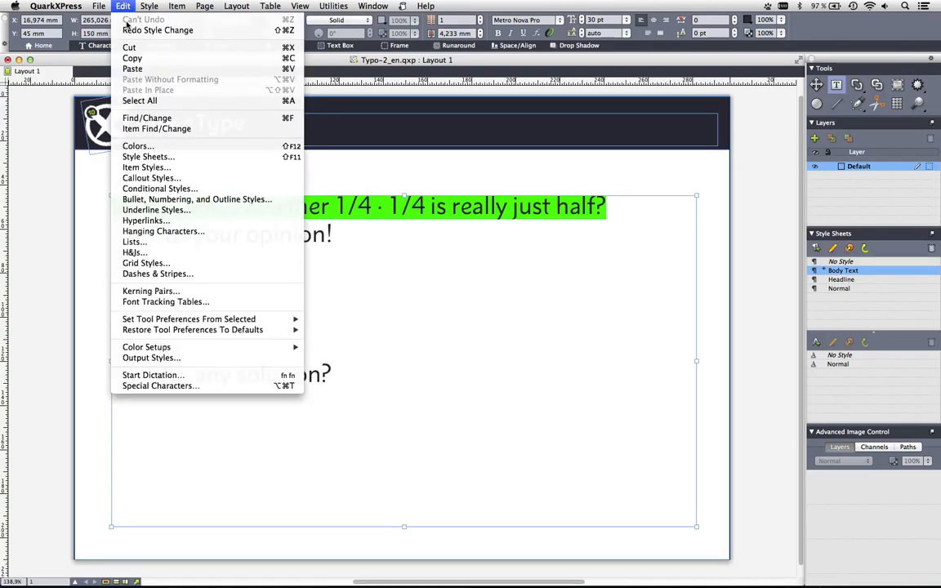
left_click(155, 30)
key("Return")
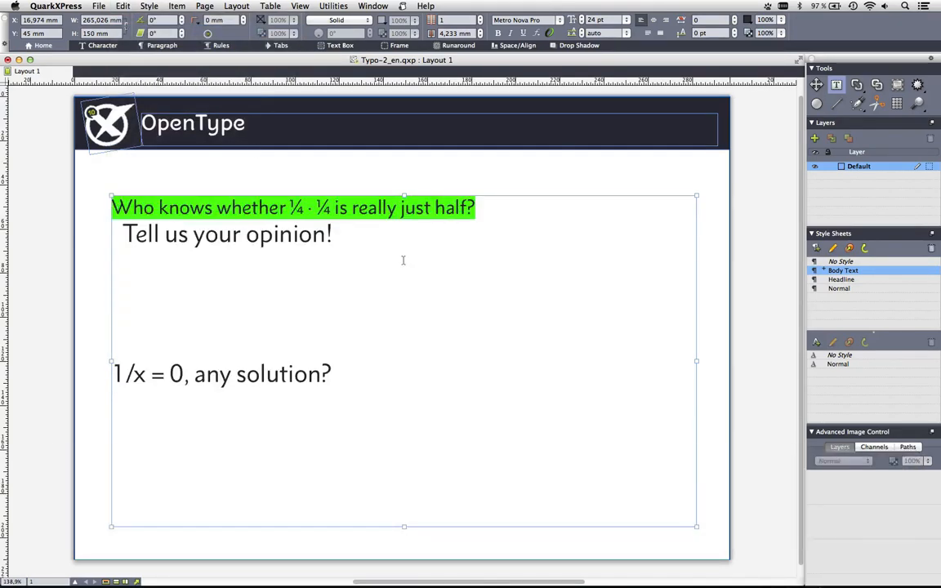
- Replace the multiplication dot between the two fractions with a plus sign
left_click_drag(100, 186, 455, 262)
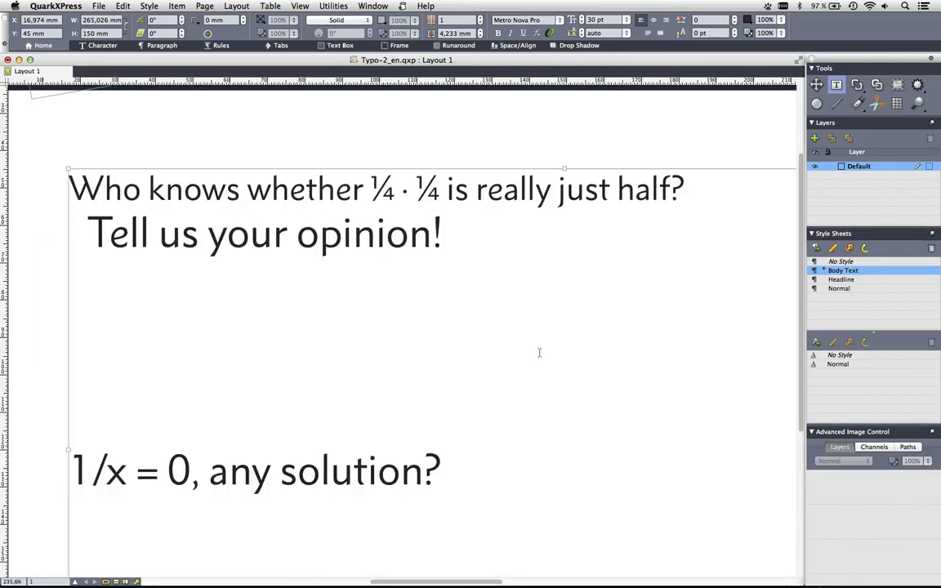
left_click(406, 193)
key("BackSpace")
key("super+z")
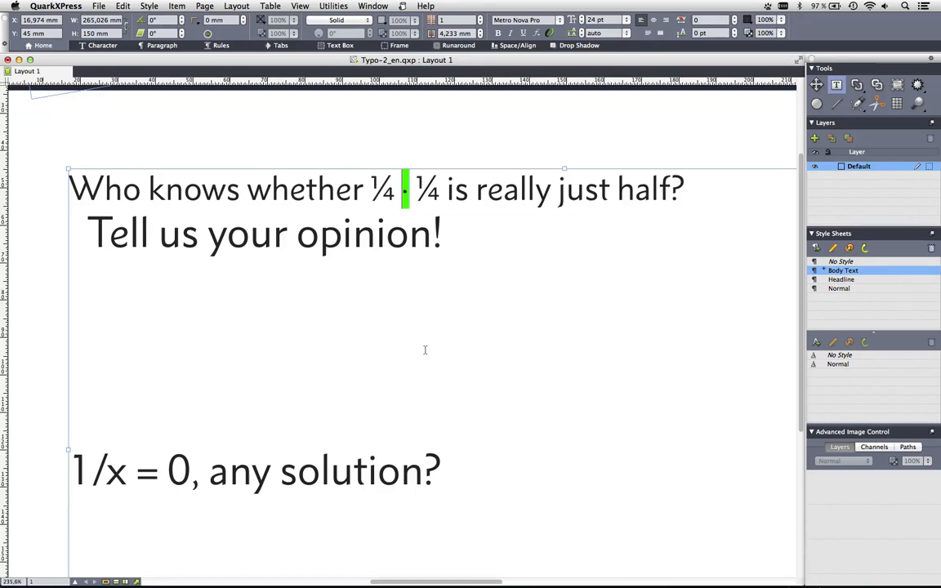
type("+")
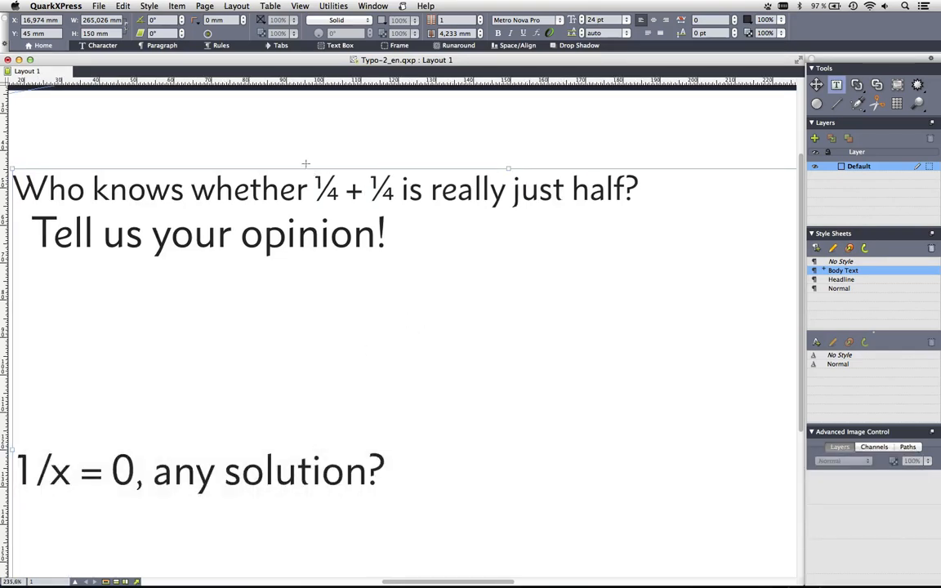
- Replace the plus sign between the two fractions with a hyphen
left_click_drag(287, 152, 435, 246)
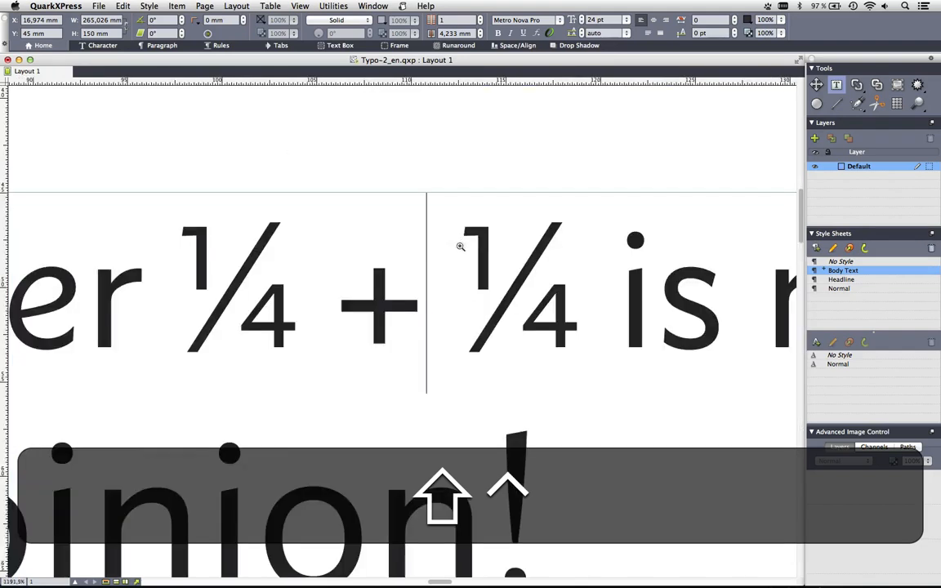
double_click(374, 320)
type("-")
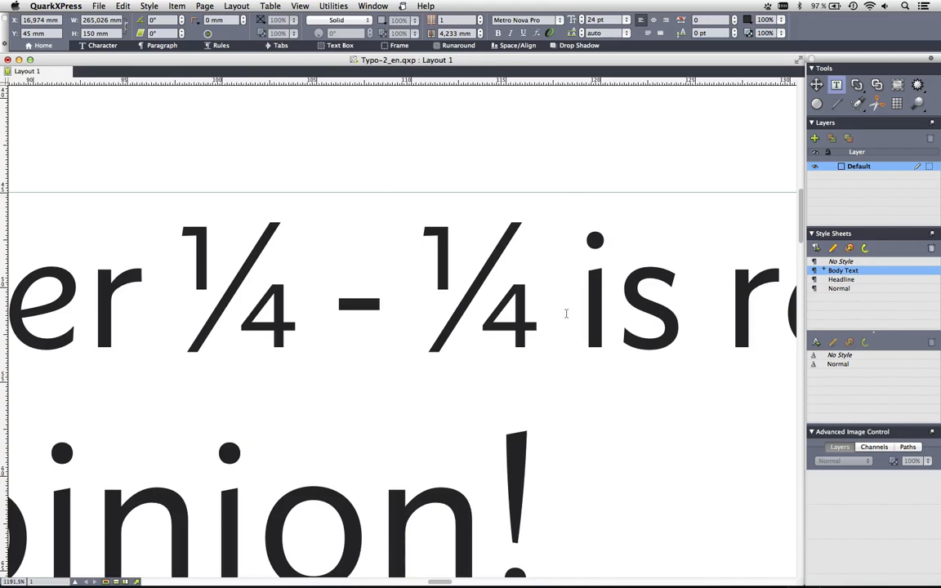
- Break the line after the second fraction and paste a copy of "Who knows whether ¼ - ¼" on a new line below it
key("Return")
key("super+0")
left_click_drag(335, 206, 107, 207)
key("super+c")
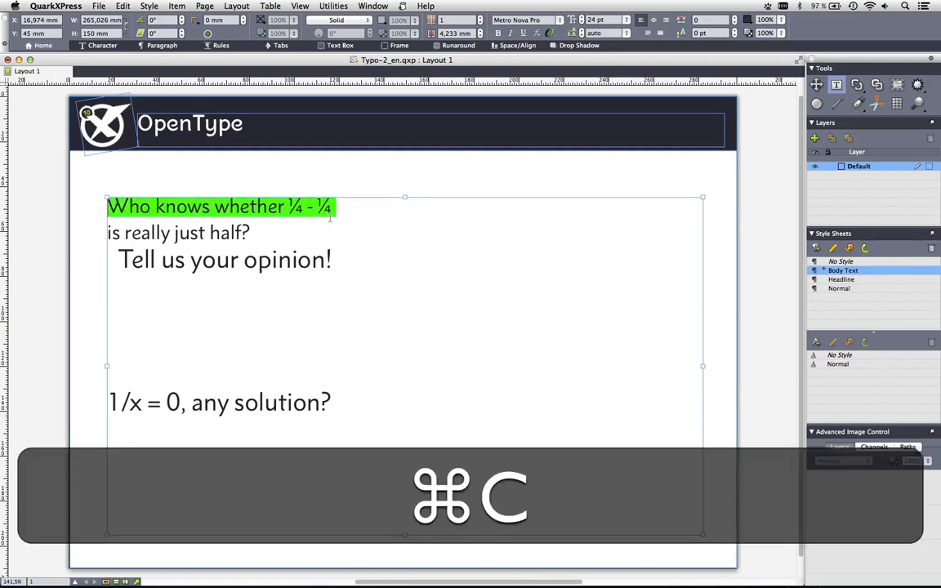
left_click(337, 207)
key("Return")
key("super+v")
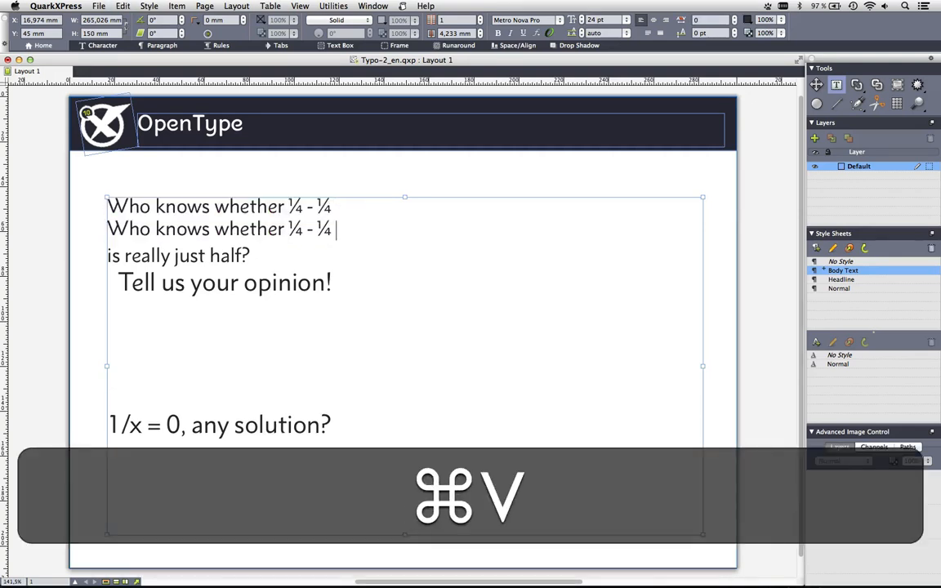
- Retype the hyphen between the two fractions in the first line
left_click_drag(253, 177, 397, 300, "ctrl+shift")
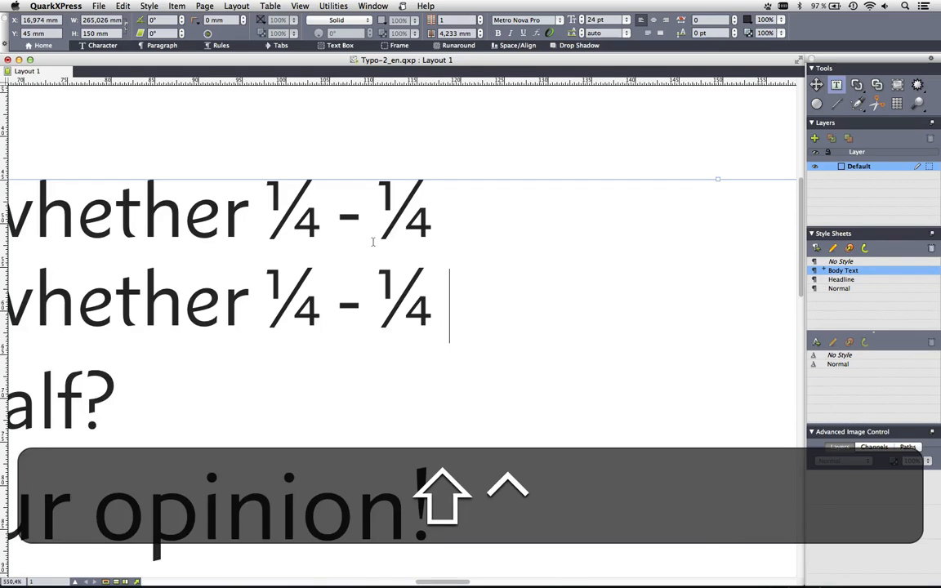
double_click(348, 217)
type("-")
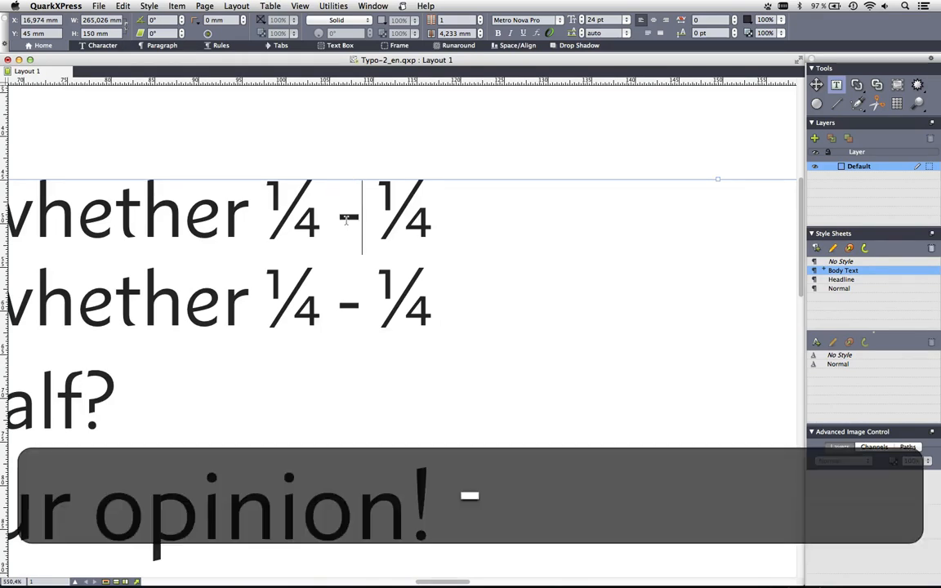
- Append "= zero" after the second fraction in the first line
left_click(461, 219)
type("= half")
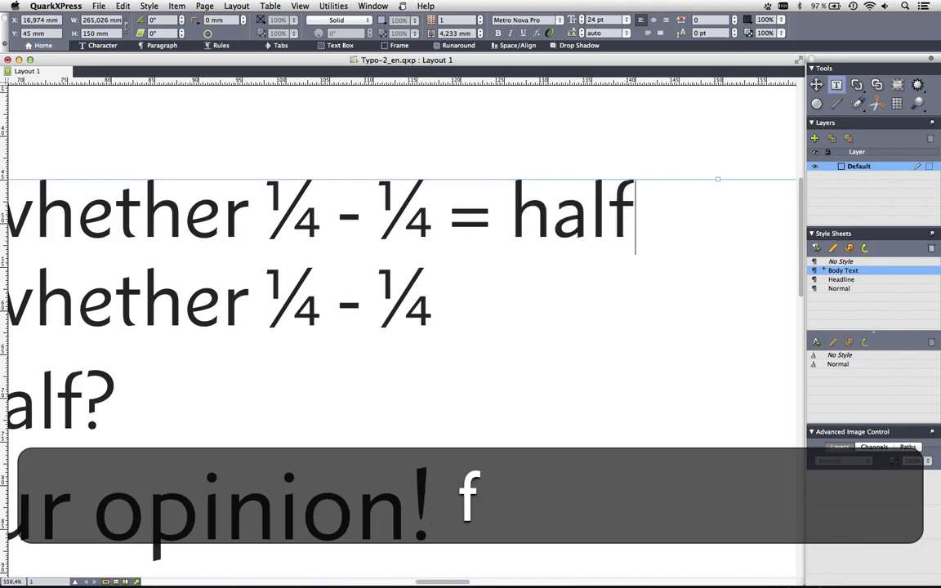
key("BackSpace")
key("BackSpace")
key("BackSpace")
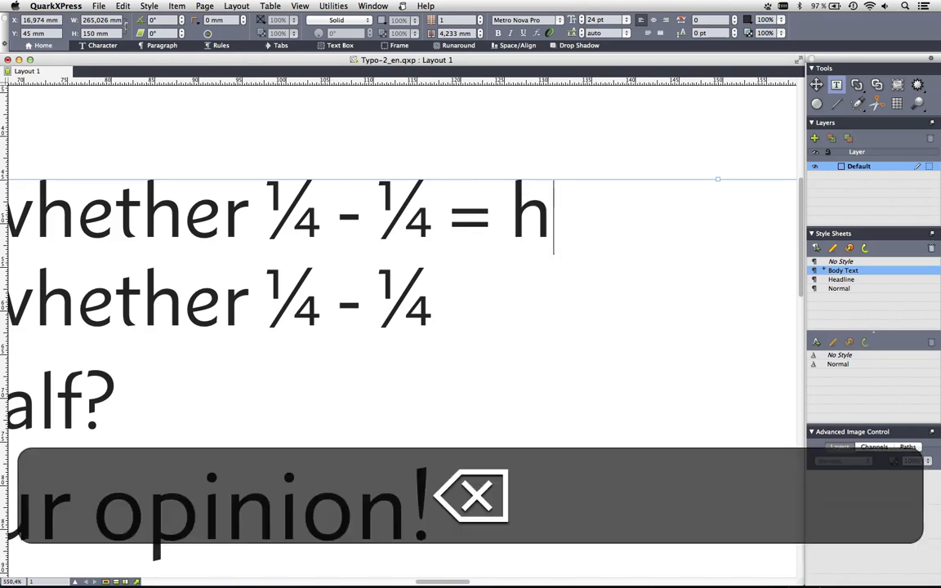
key("BackSpace")
type("zero")
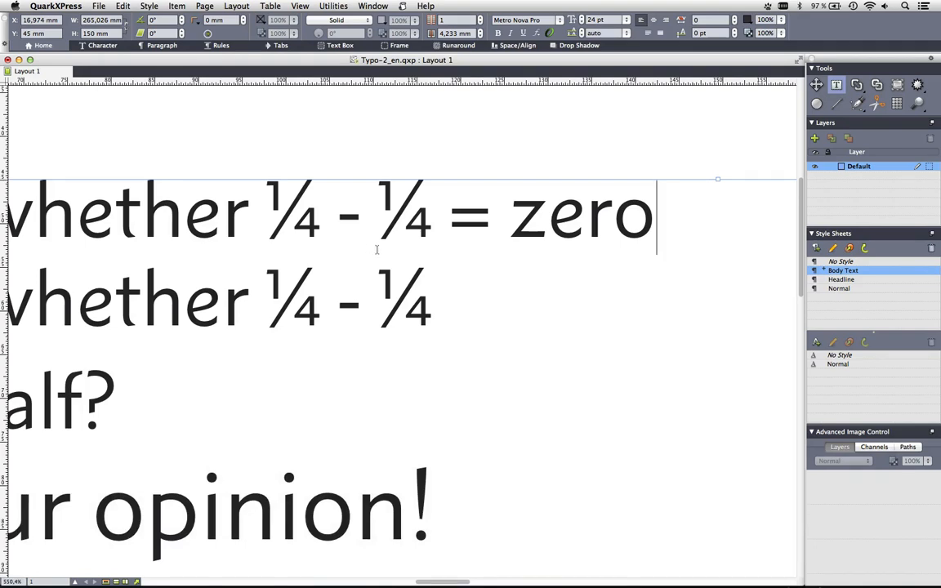
- Replace the hyphen between the first line's fractions with the glyph of Unicode value 2212 and add that glyph to the favorite glyphs
double_click(349, 219)
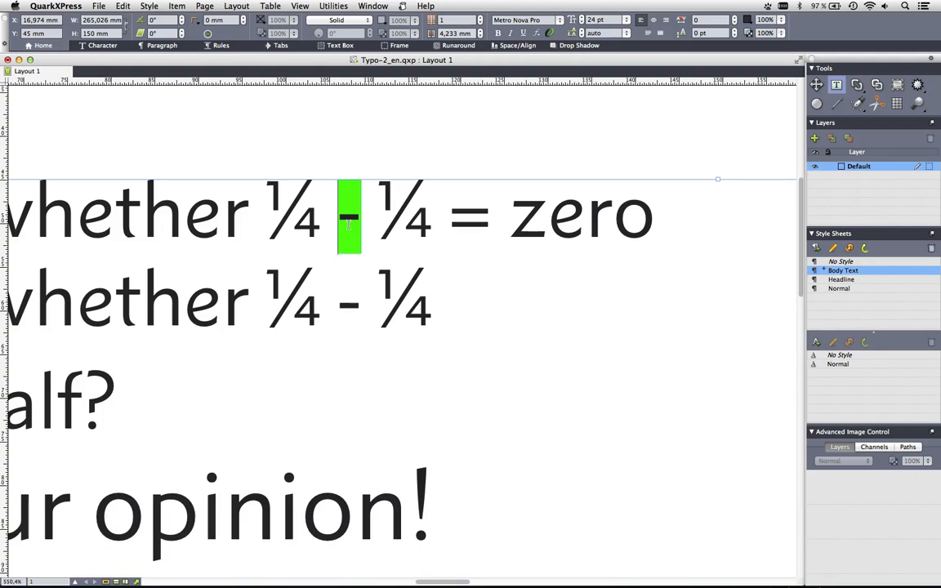
left_click(373, 5)
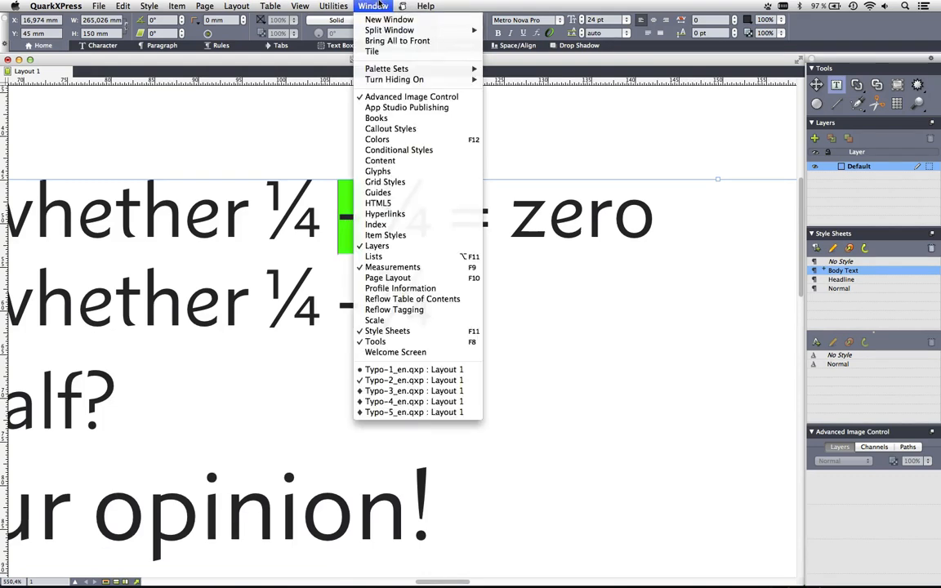
left_click(378, 171)
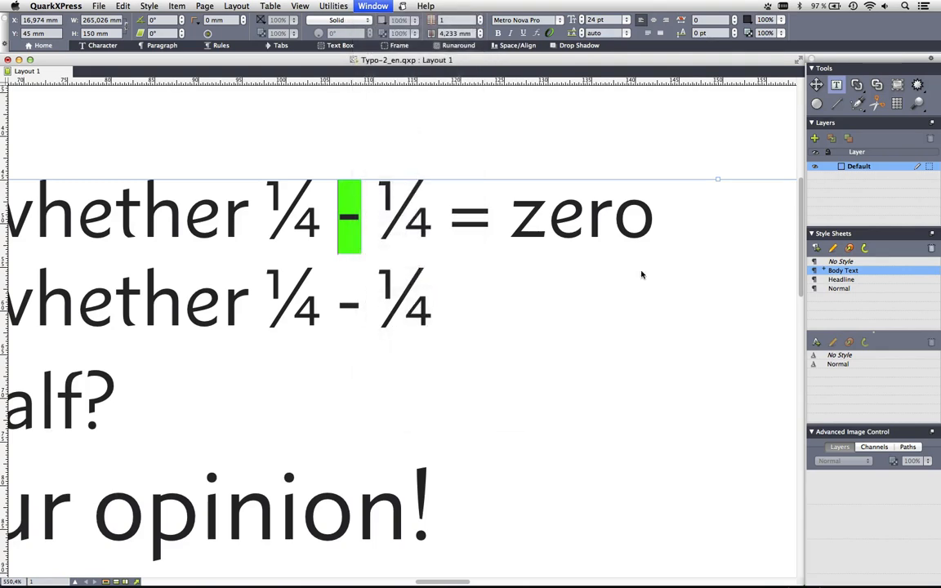
left_click_drag(695, 229, 659, 314)
left_click(641, 365)
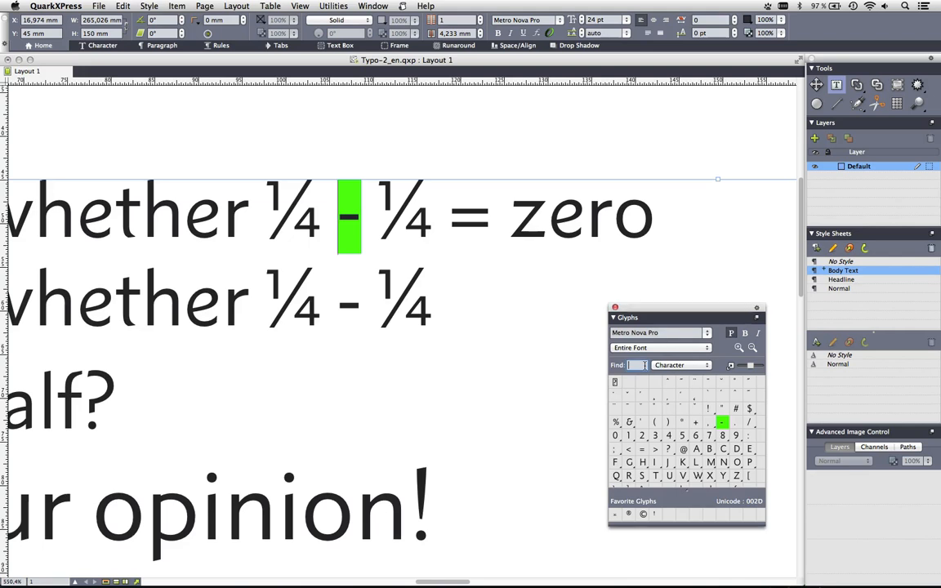
left_click(680, 365)
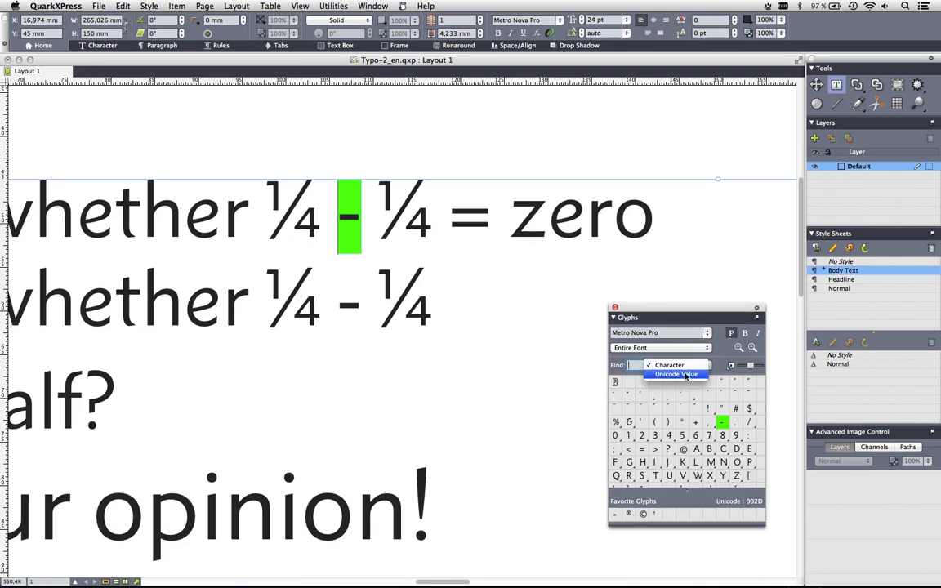
left_click(677, 374)
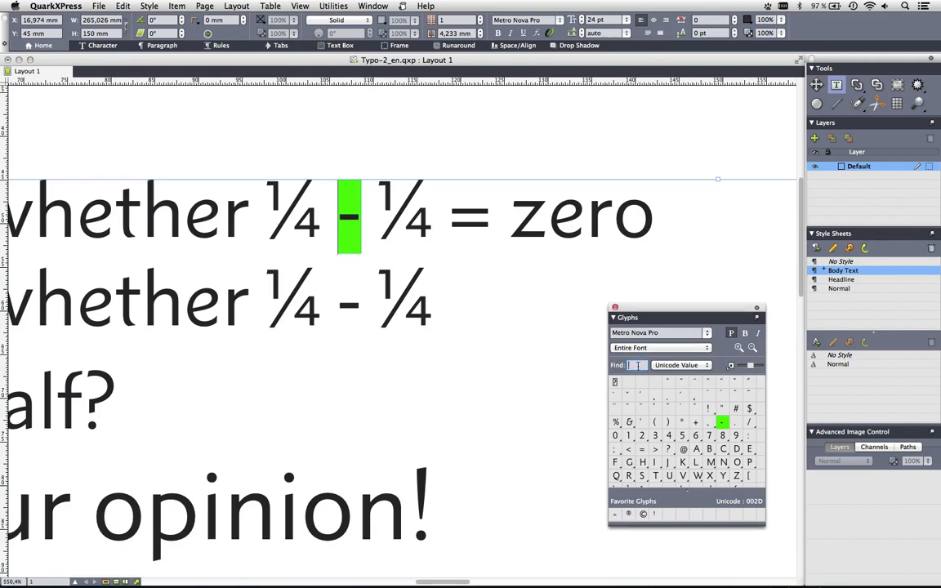
type("2212")
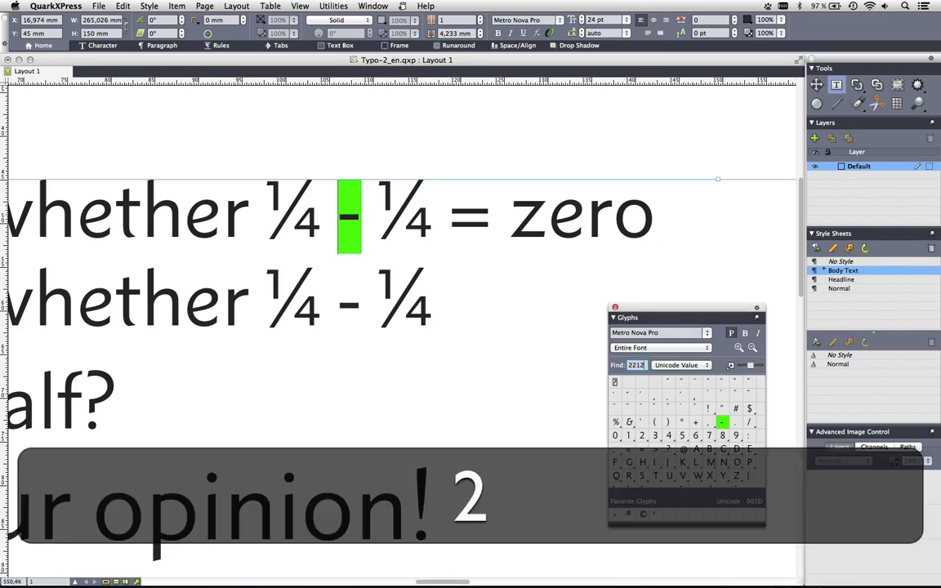
key("Return")
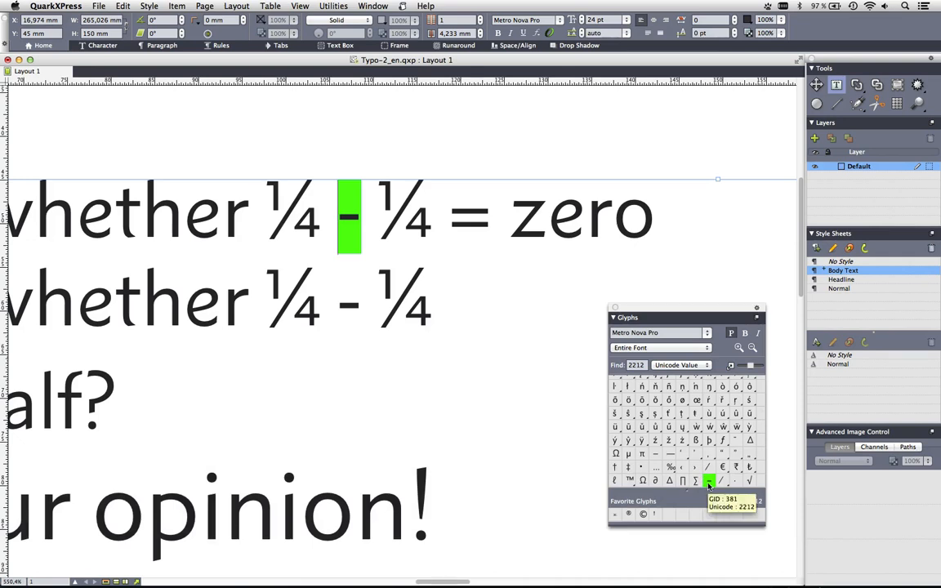
double_click(708, 483)
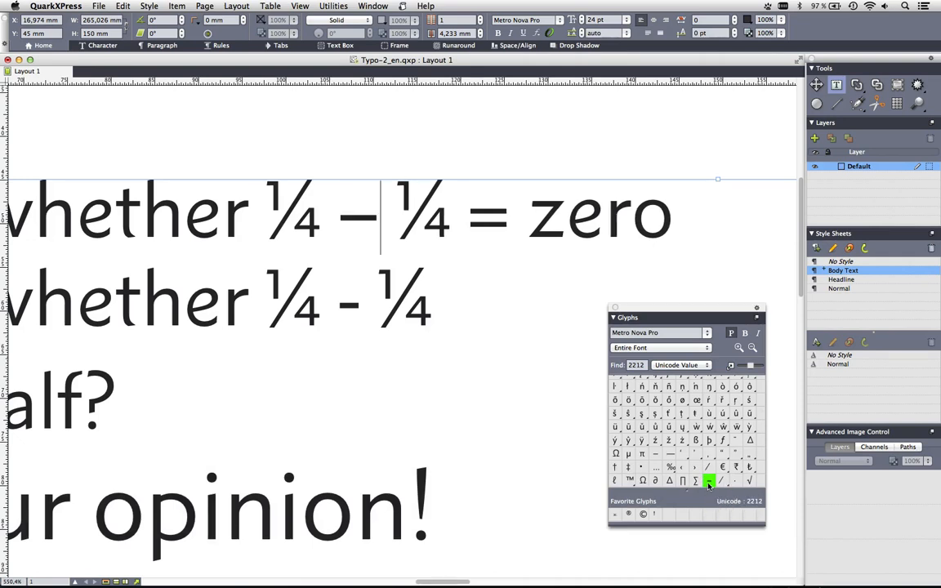
left_click_drag(679, 501, 666, 517)
- Replace the hyphen between the second line's fractions with "+-" and compare the height of both characters up close
left_click(364, 297)
left_click_drag(364, 297, 348, 299)
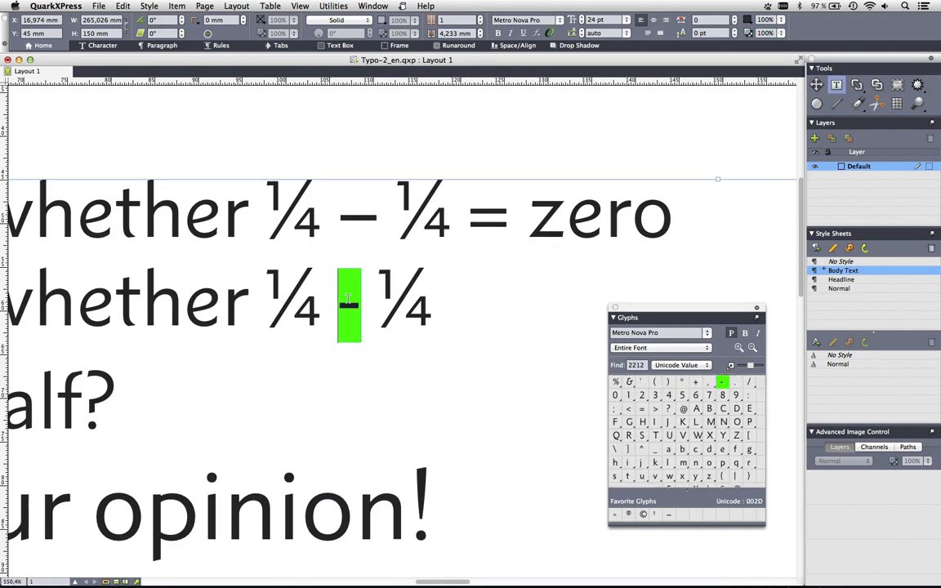
type("+")
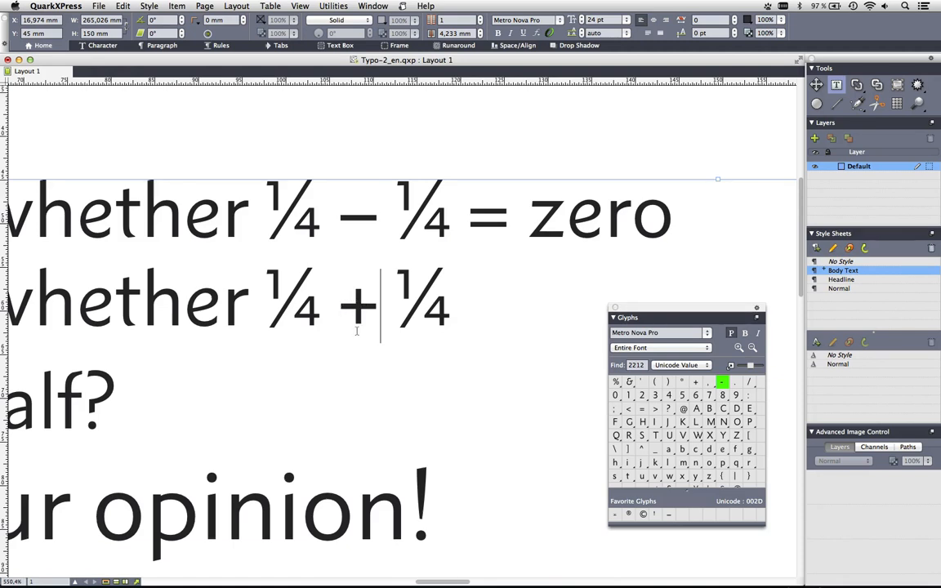
type("-")
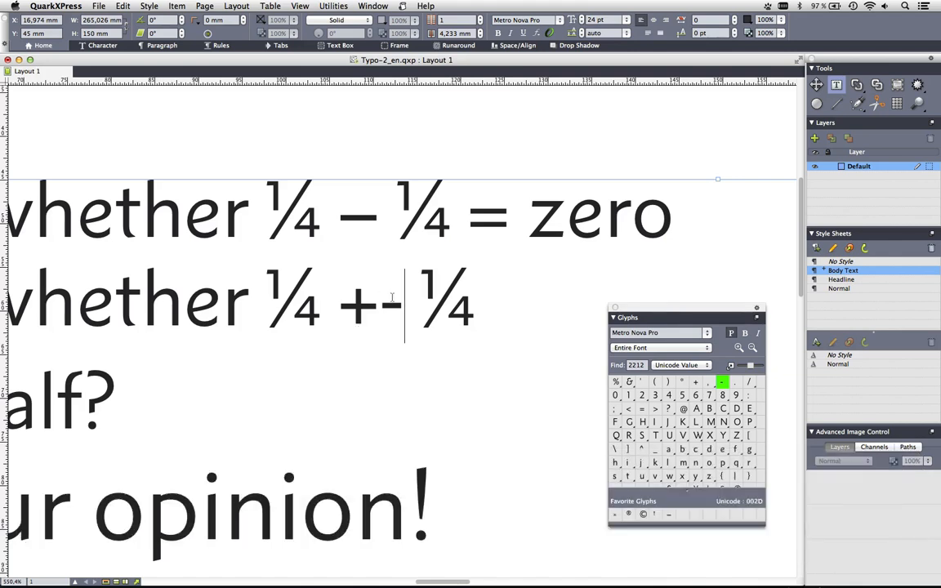
left_click_drag(368, 289, 397, 319)
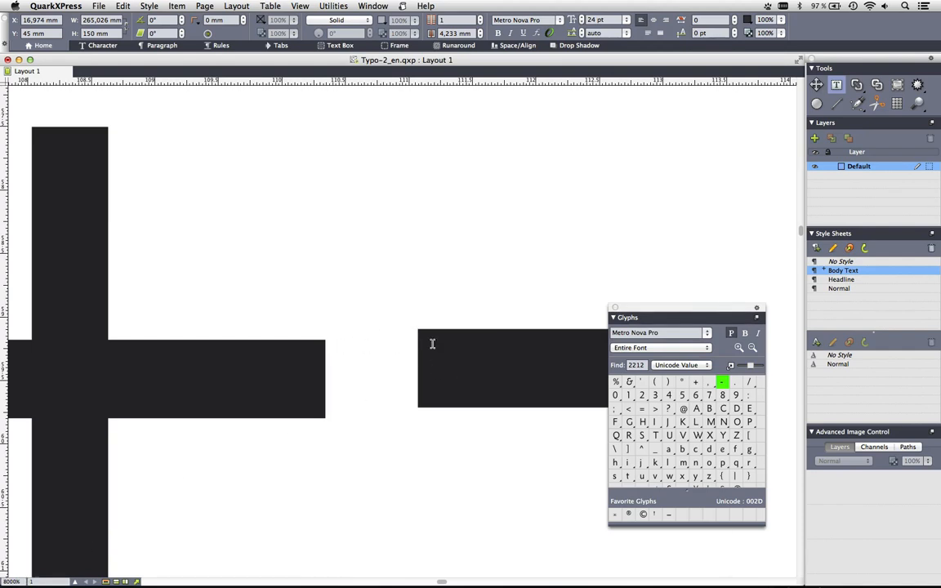
key("super+0")
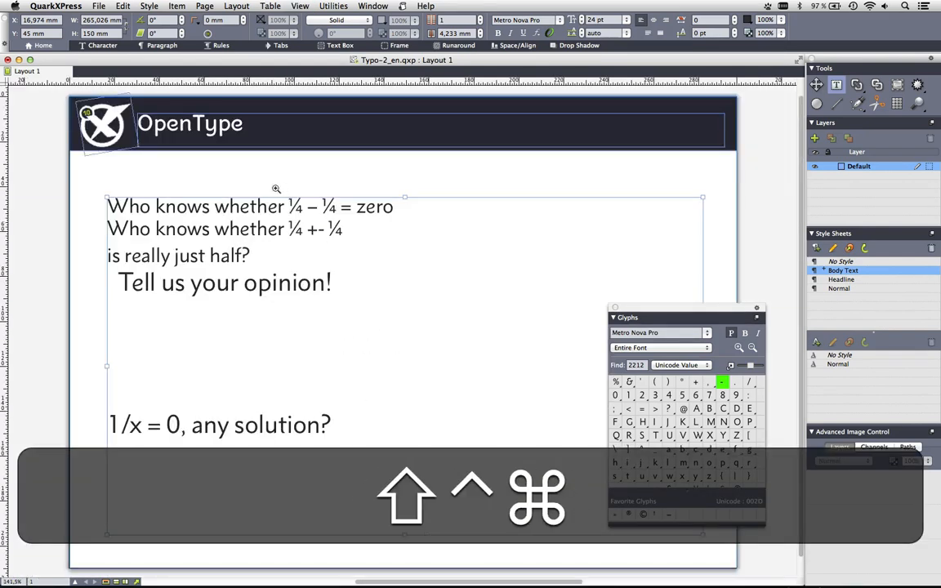
- Insert a plus sign directly after the minus in the first line and compare the alignment of both characters up close
left_click_drag(276, 189, 341, 244)
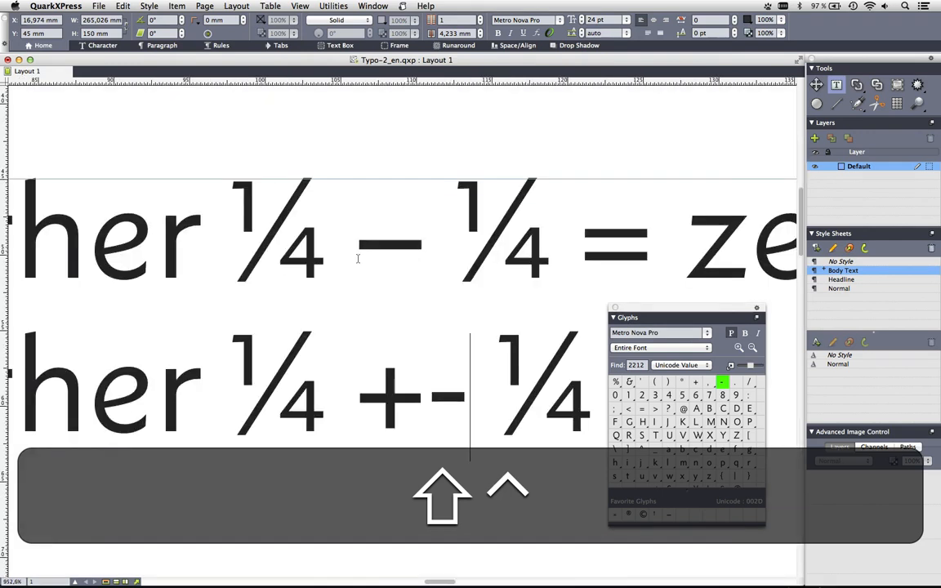
left_click(439, 250)
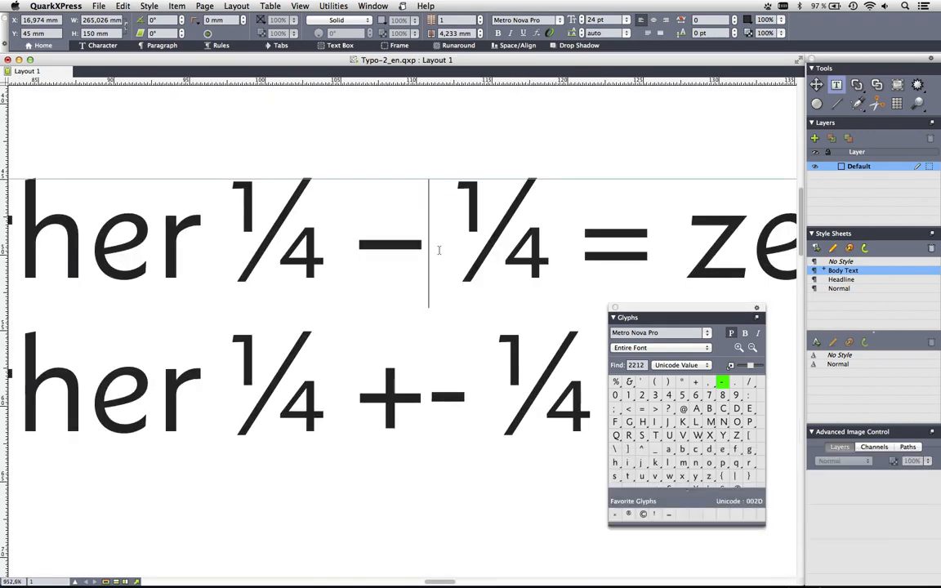
type("+")
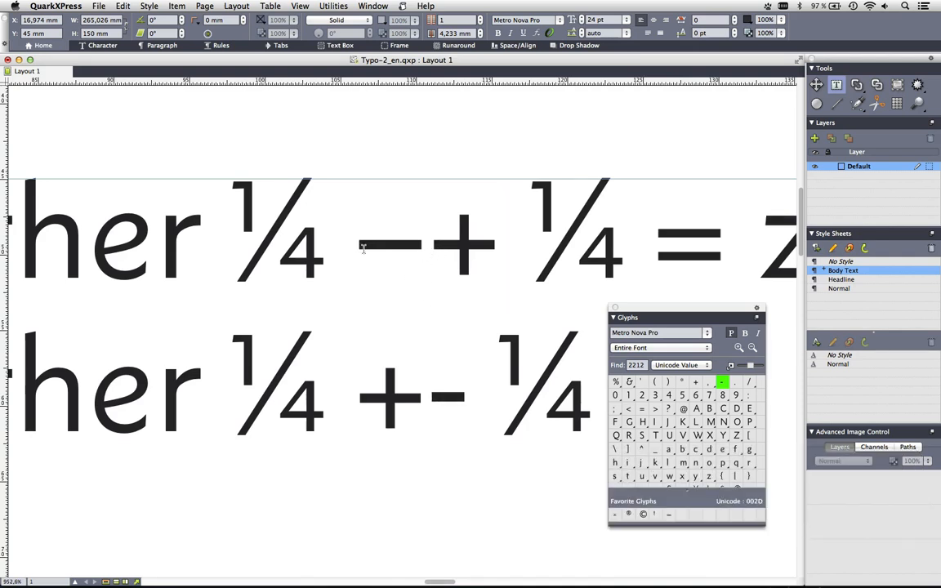
left_click(414, 249)
left_click_drag(414, 249, 380, 246)
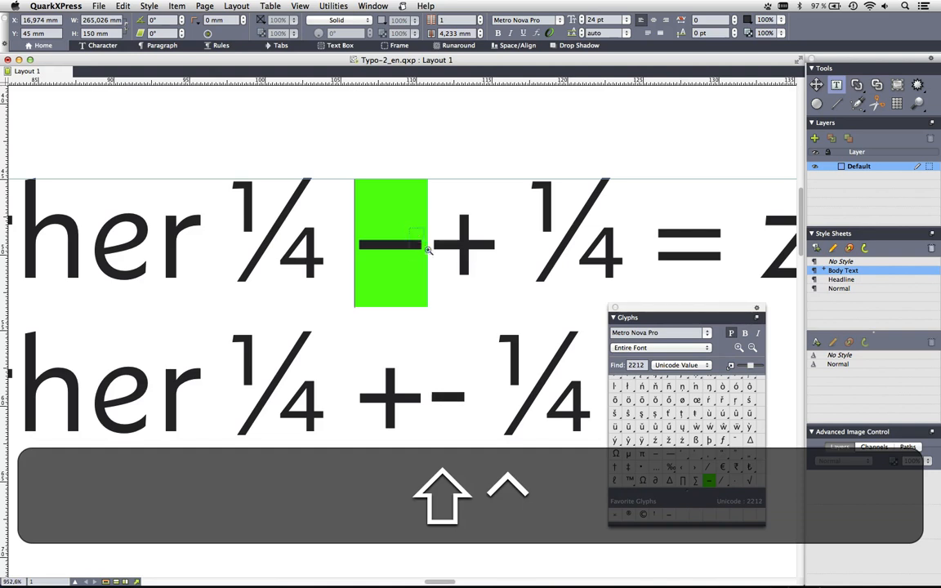
left_click(422, 244, "ctrl+shift")
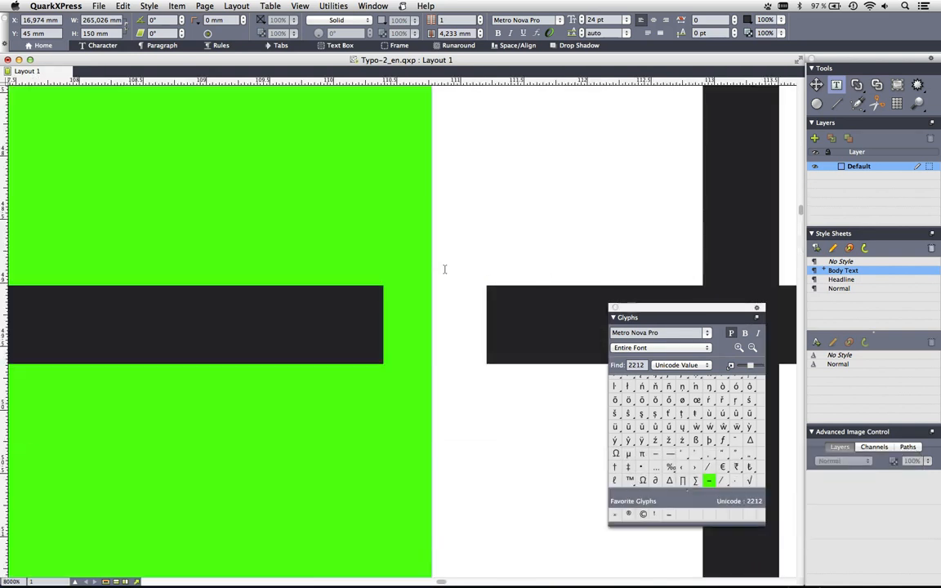
- Undo the stray ≠ and return the first line to a lone minus between the fractions, reinserting it from the favorite glyphs
key("alt+0")
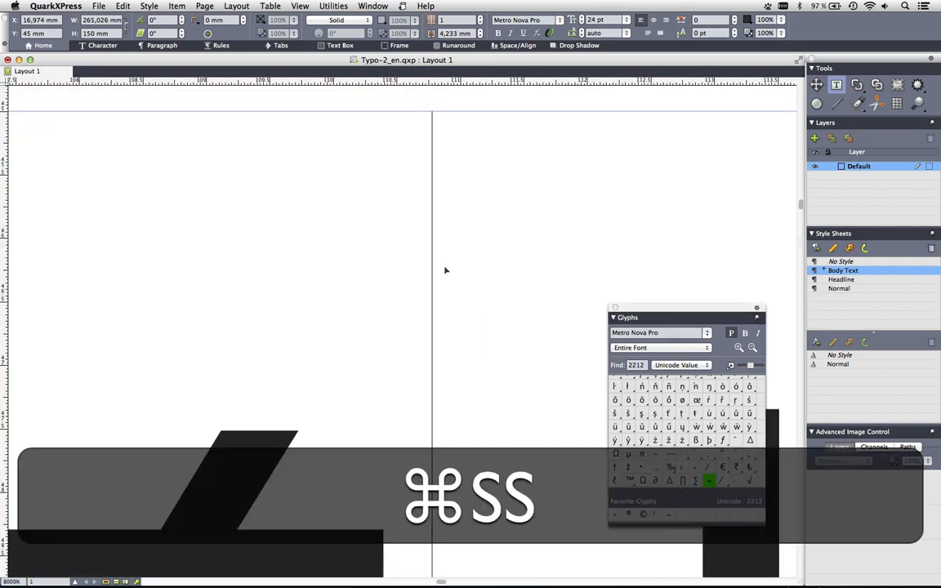
key("super+0")
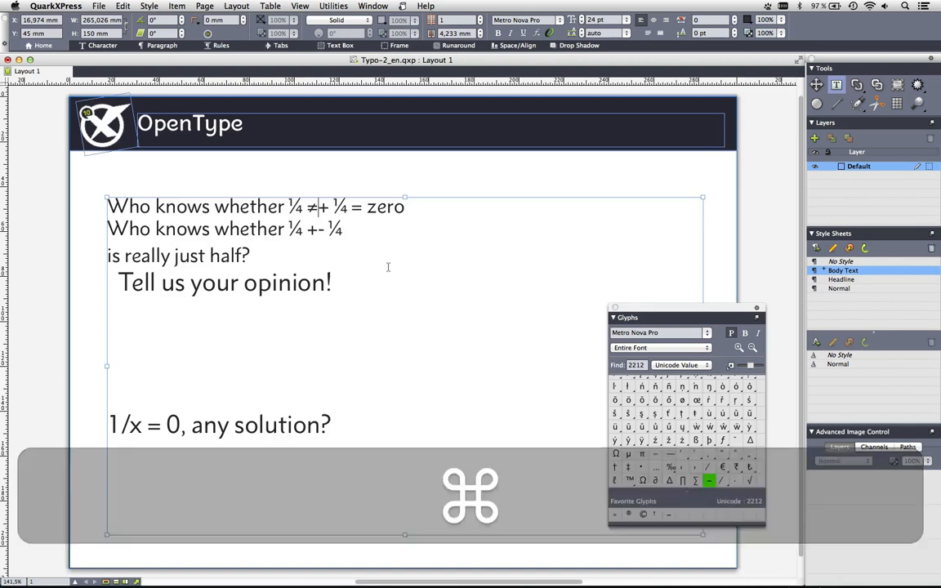
key("super+z")
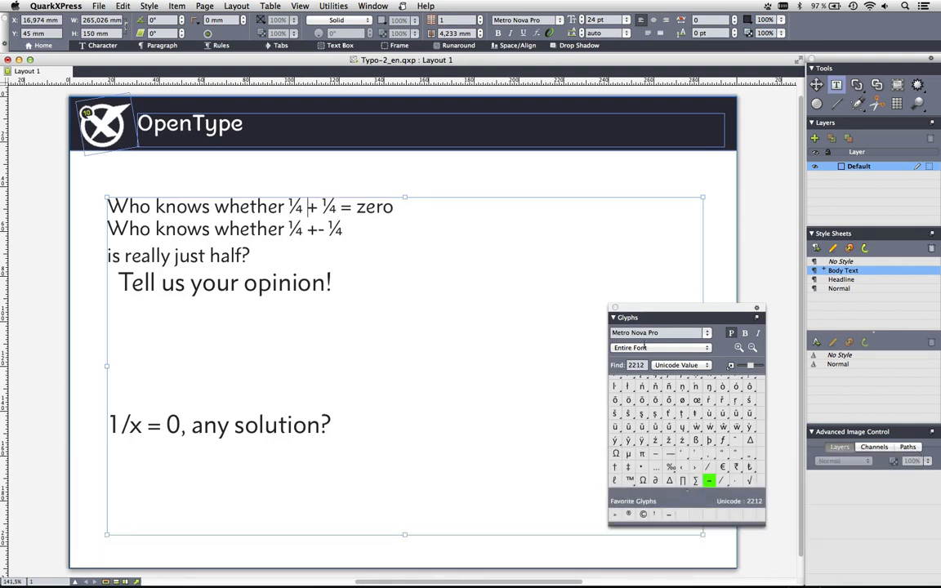
double_click(668, 514)
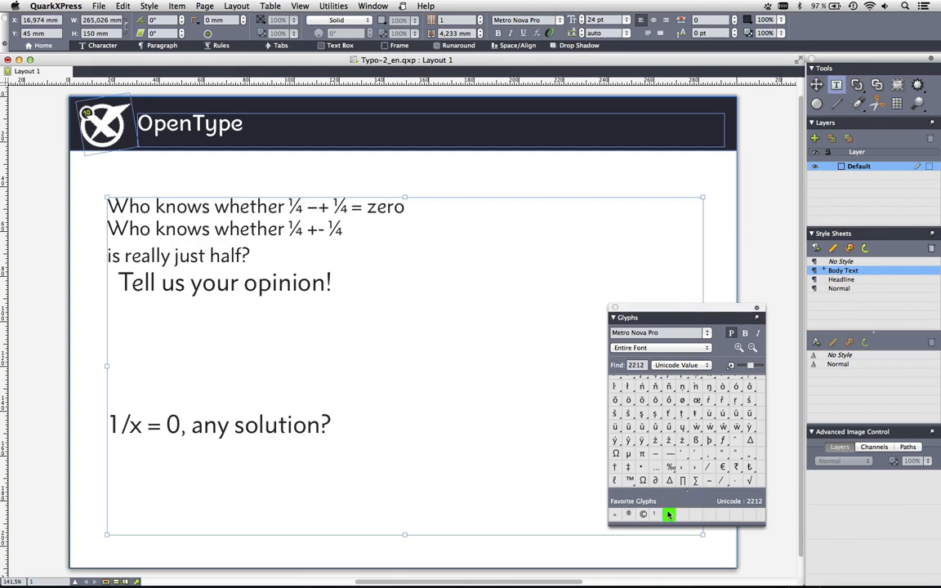
key("Right")
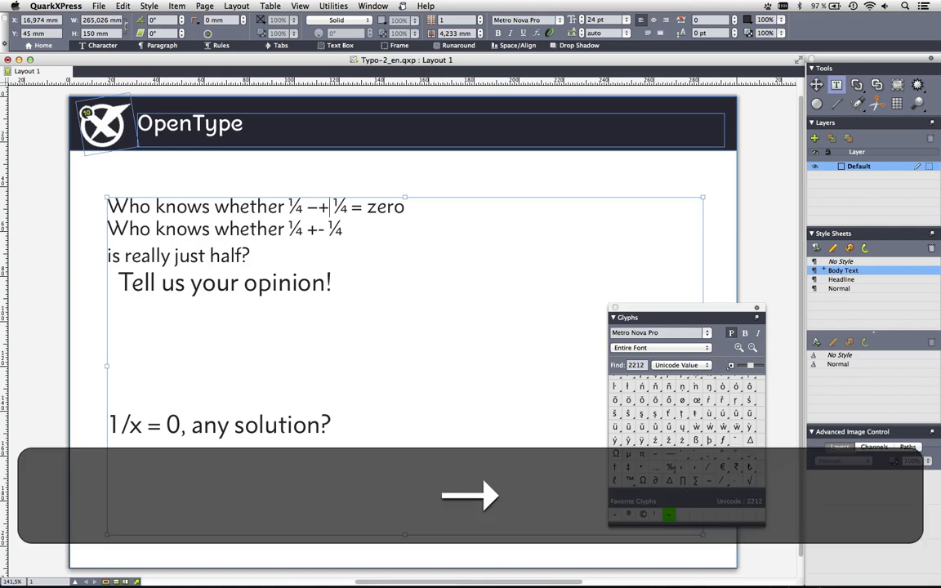
key("BackSpace")
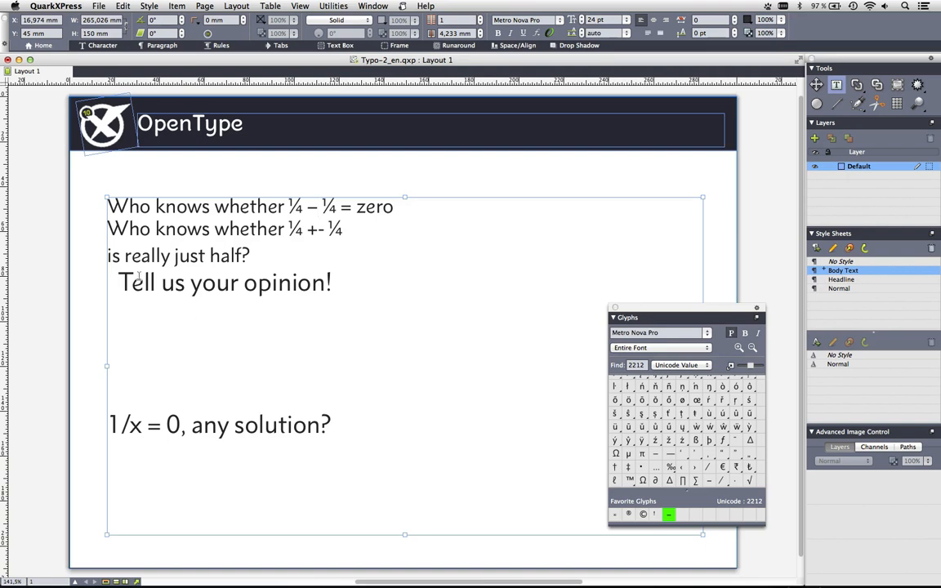
- Show the invisible characters and open the paragraph settings for the indented line "Tell us your opinion!"
key("super+i")
left_click(116, 286)
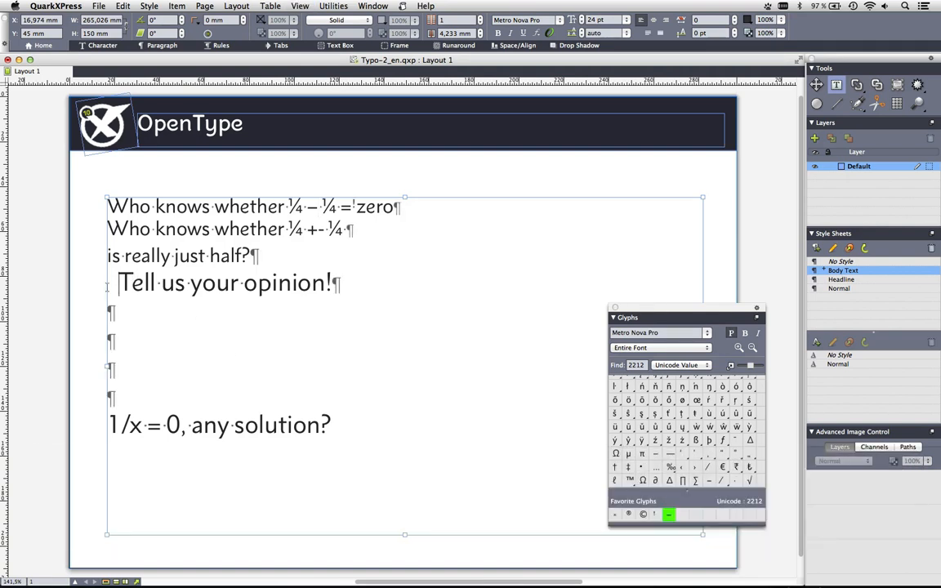
left_click_drag(77, 210, 210, 331)
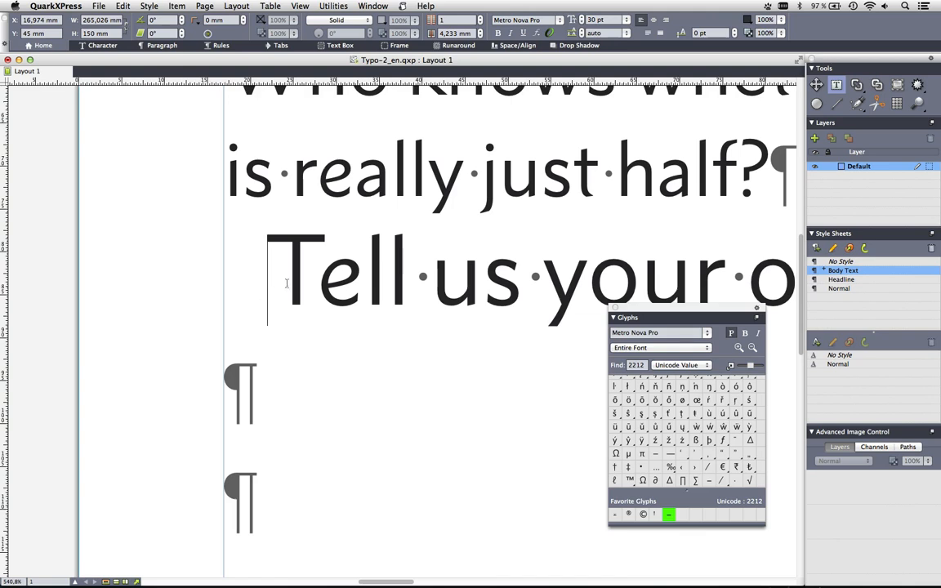
scroll(275, 278, "up", 1)
scroll(276, 280, "right", 3)
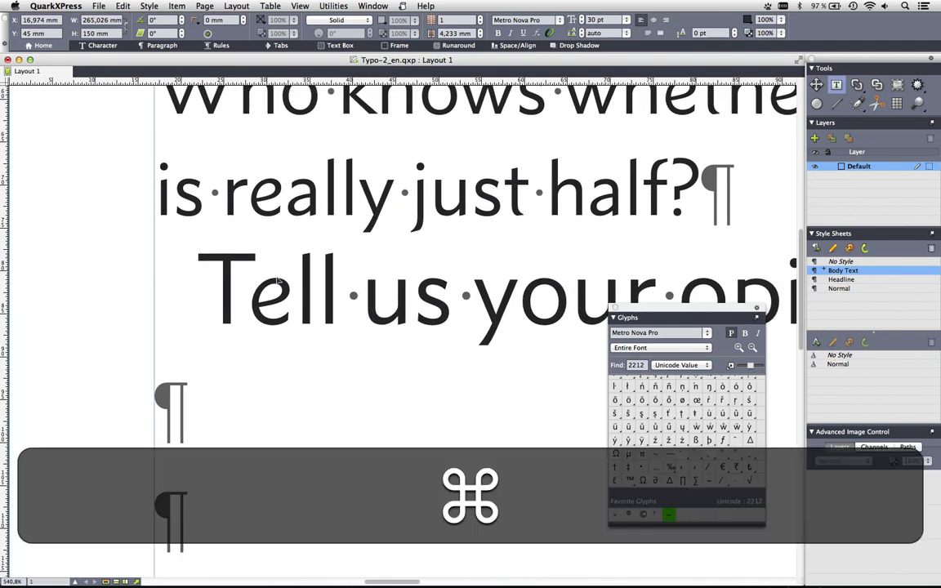
key("super+shift+f")
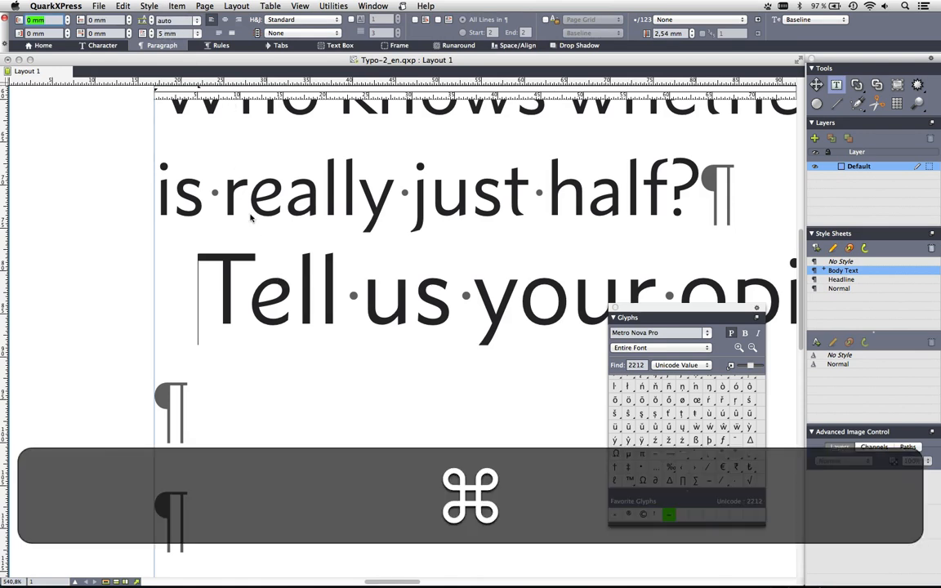
- Enlarge all the text in the box to check how the 5 mm indent of "Tell us your opinion!" behaves, and undo the enlargement
key("super+0")
key("super+a")
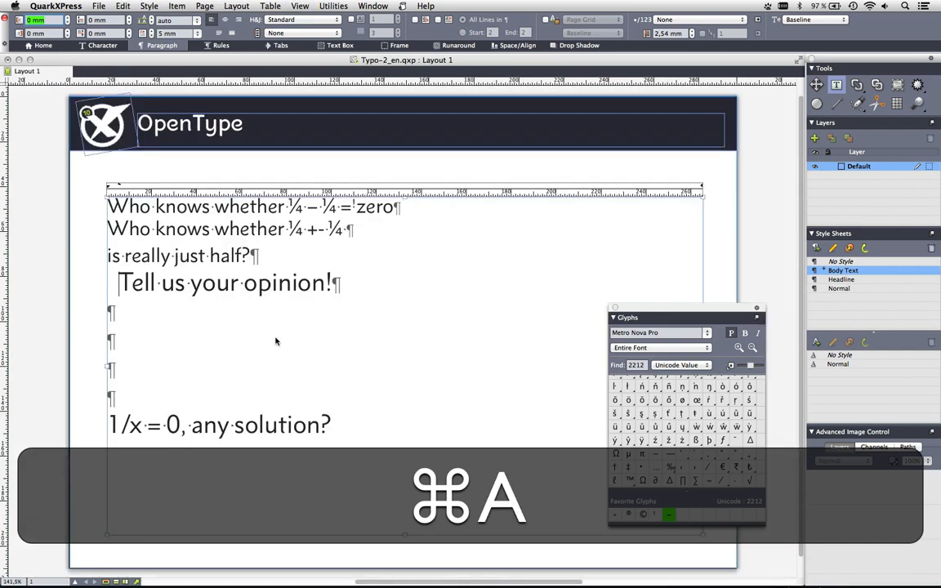
key("super+a")
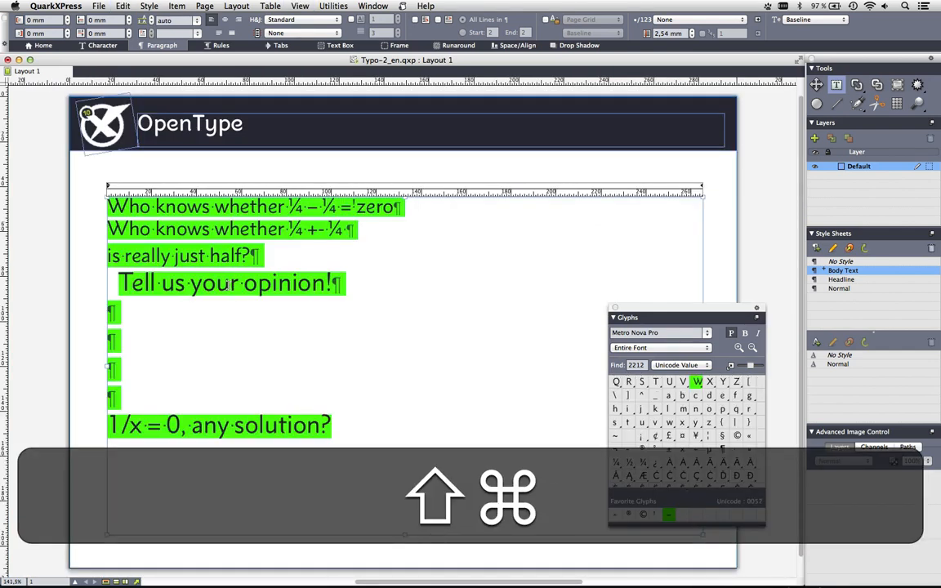
key("super+shift+period")
key("super+shift+period")
key("super+shift+period")
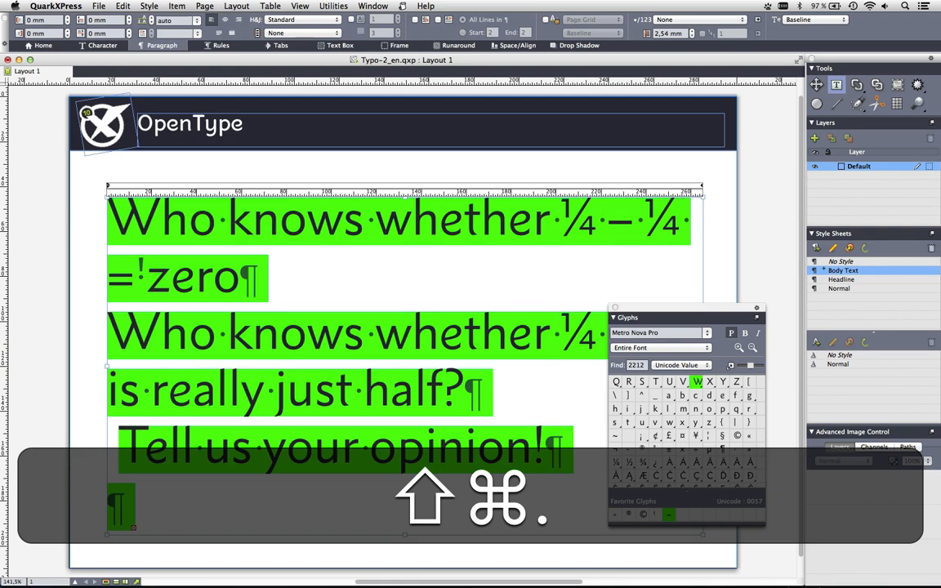
left_click(212, 339)
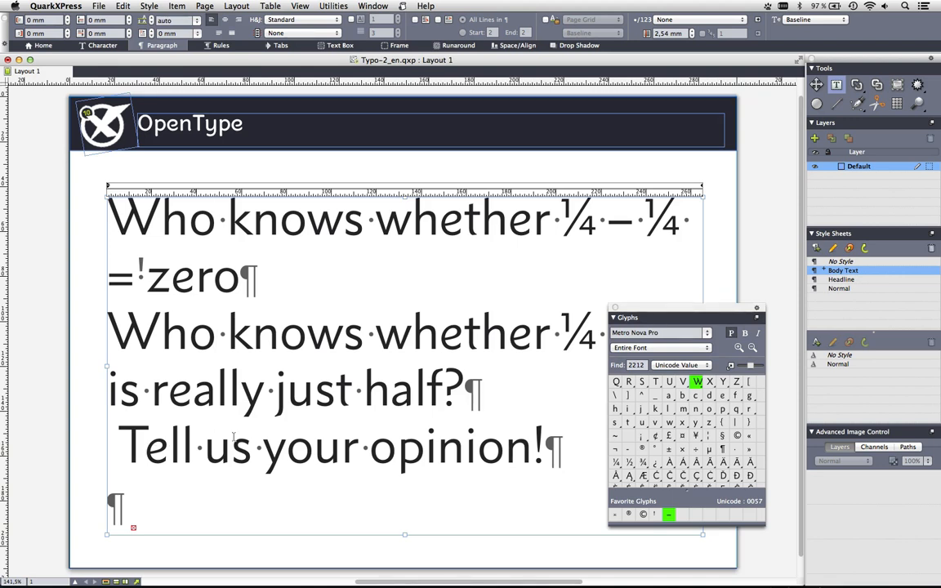
left_click(119, 449)
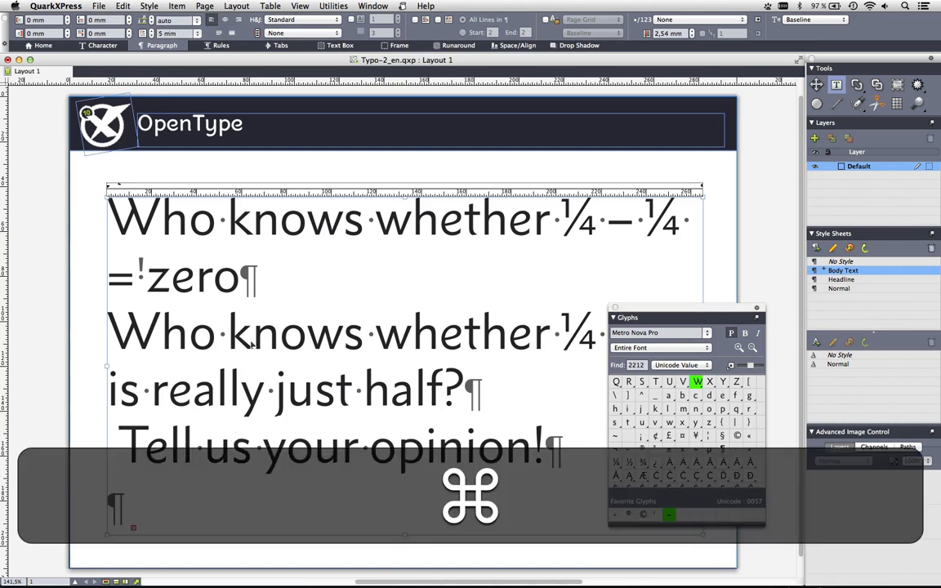
key("super+z")
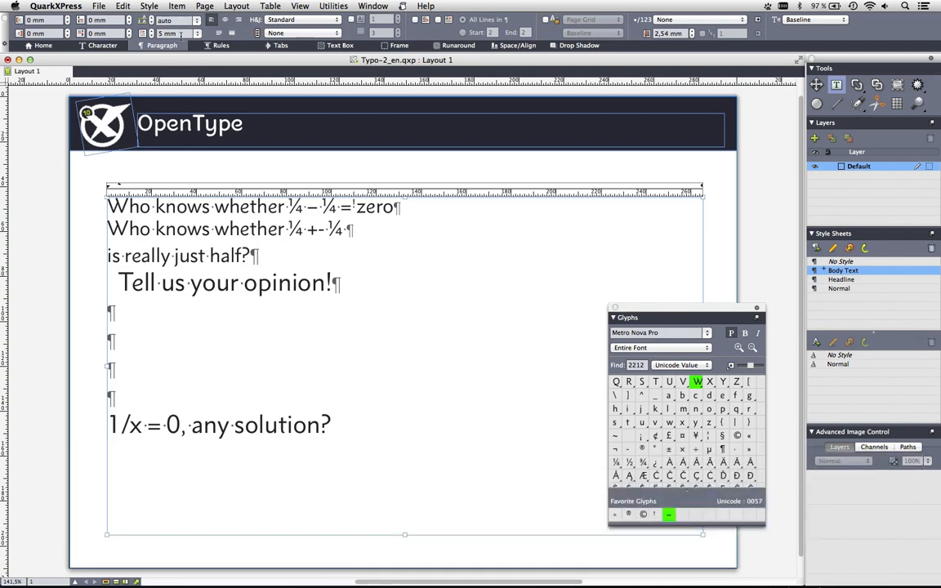
- Set the first-line indent of "Tell us your opinion!" to 100% (Em) and reduce it to 50% (Em)
left_click(197, 32)
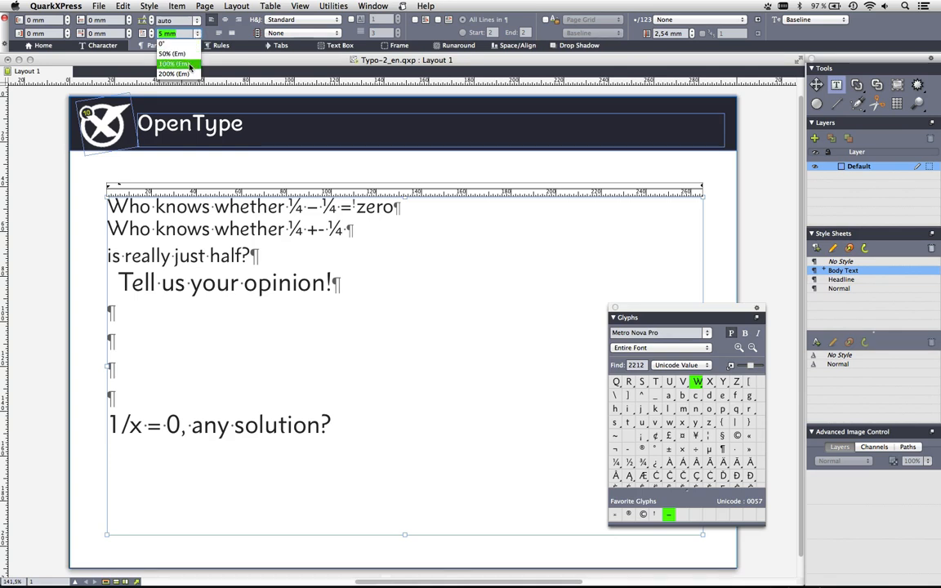
left_click(191, 64)
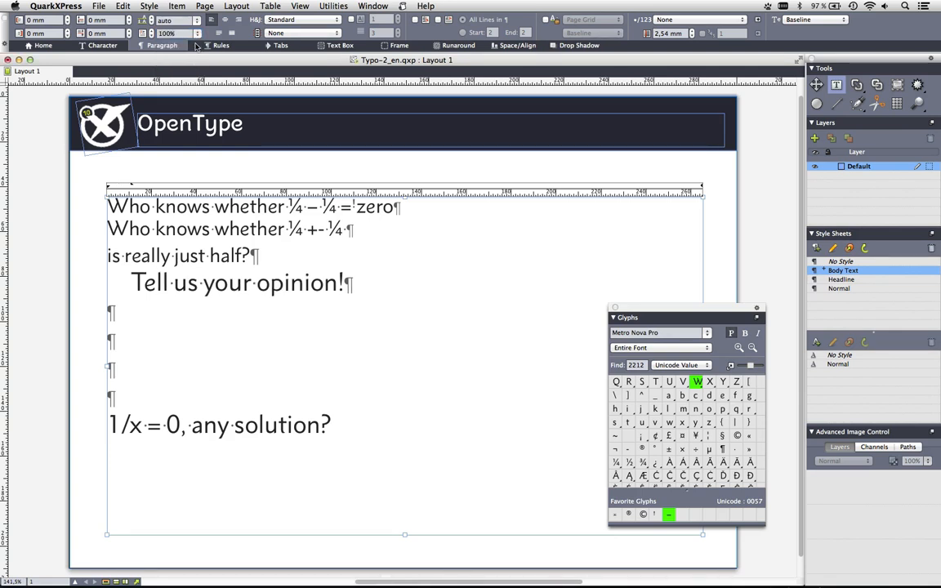
left_click(178, 36)
left_click(193, 59)
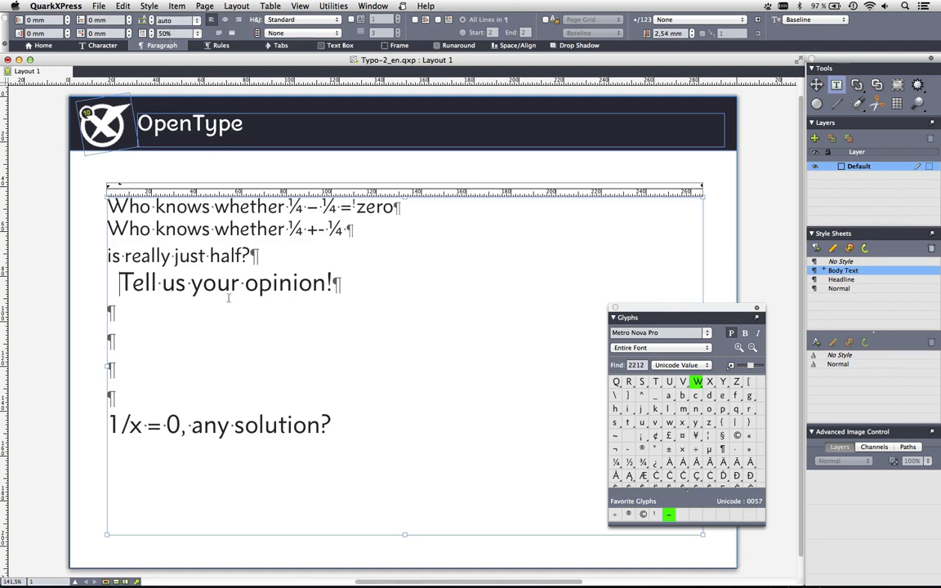
- Enlarge all the text again to check how the em-based indent scales, and undo the enlargement
key("super+a")
key("super+shift+period")
key("super+shift+period")
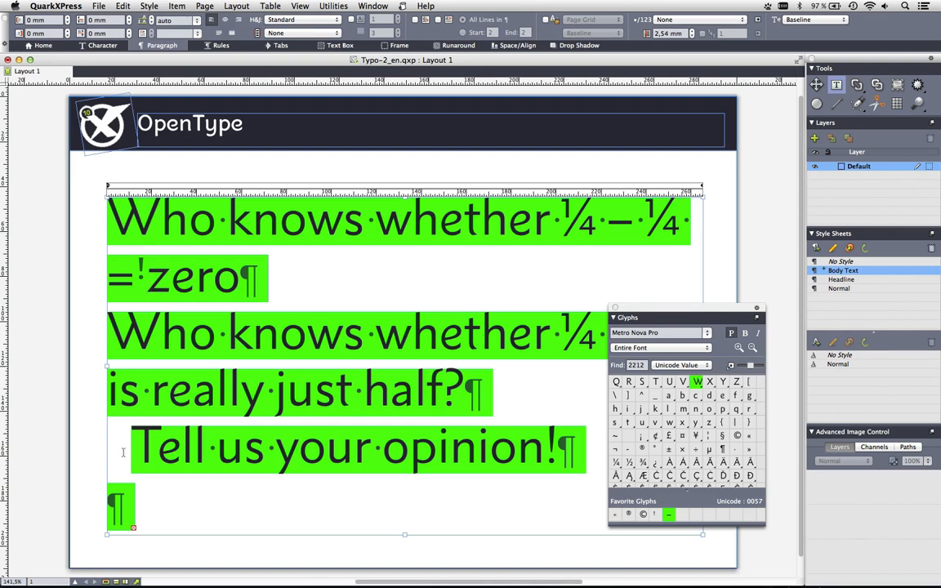
key("super+z")
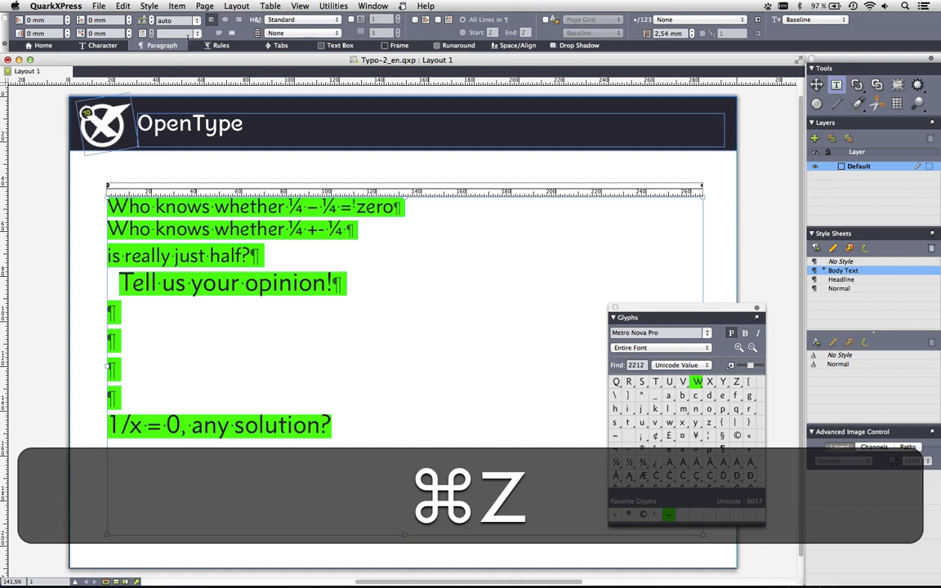
- Set the first-line indent of "Tell us your opinion!" to 200% (Em)
left_click(145, 255)
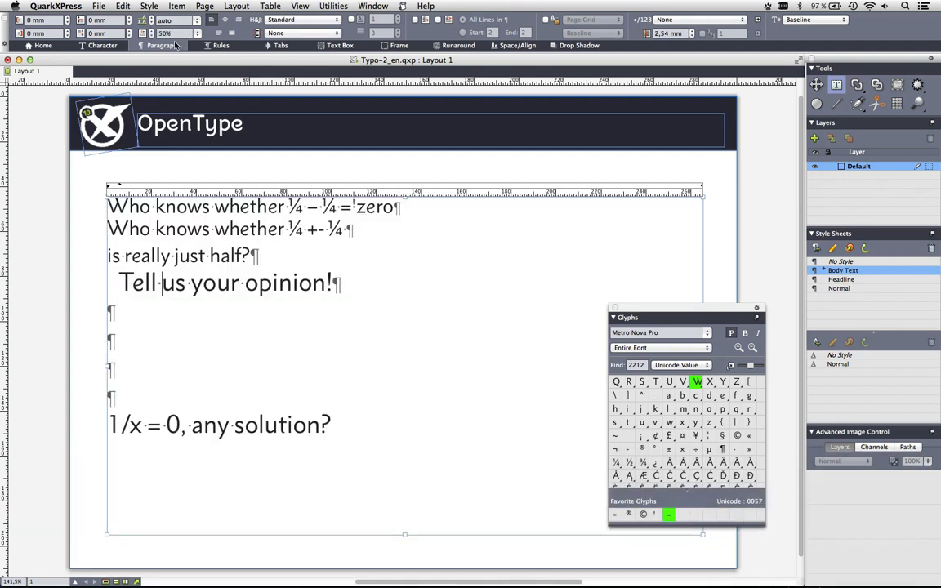
left_click(196, 33)
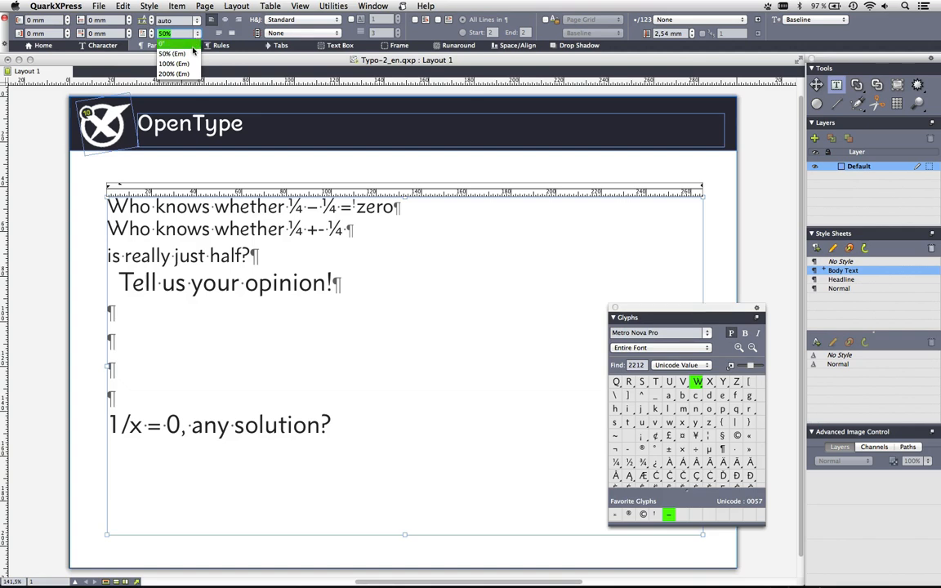
key("Return")
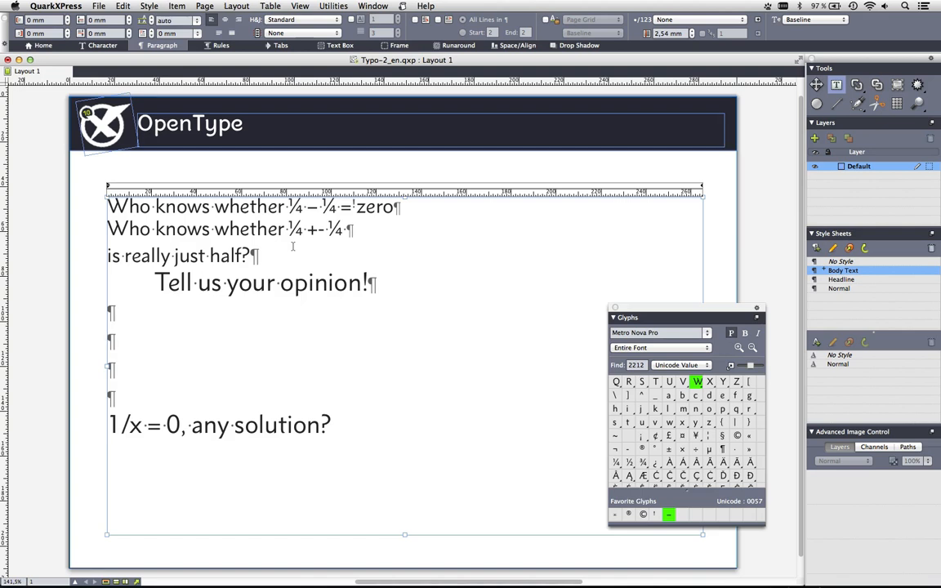
- Apply the OpenType Fractions feature to "1/x" in the last line and check the glyph used for the x
left_click_drag(287, 207, 300, 207)
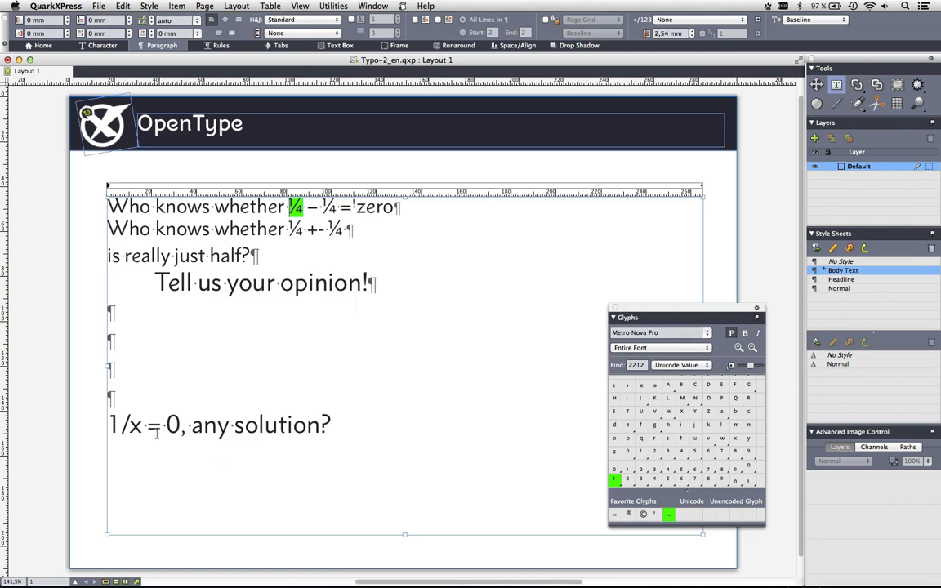
left_click_drag(92, 396, 209, 466)
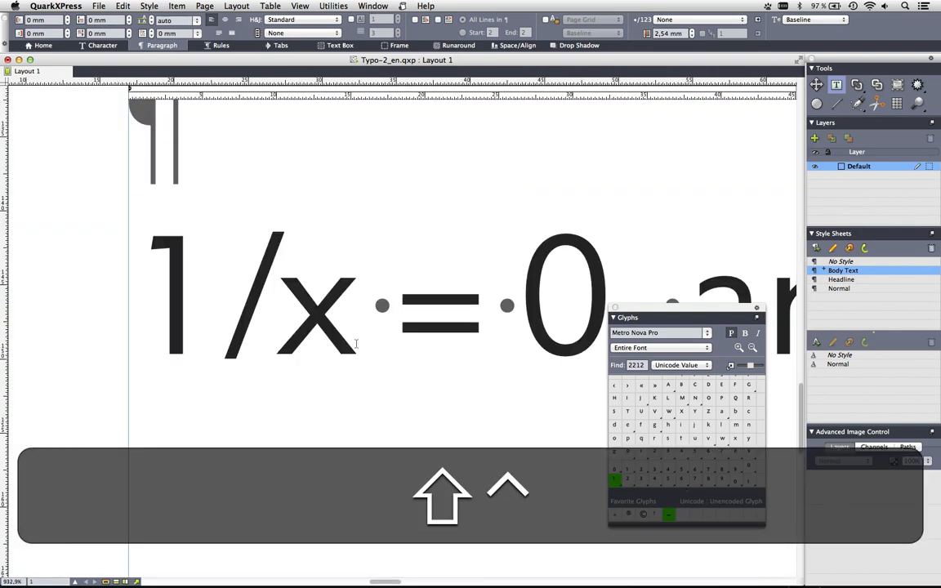
left_click_drag(349, 301, 155, 300)
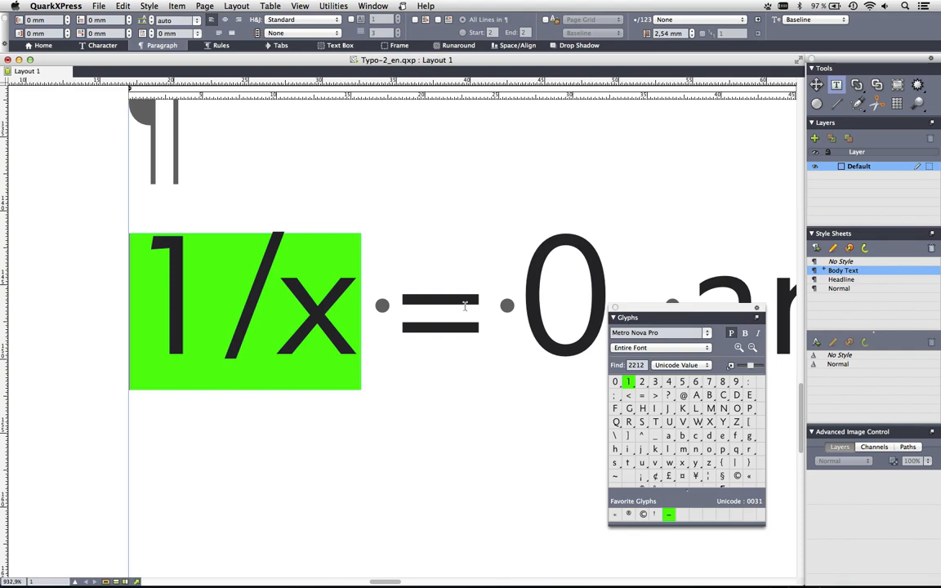
left_click_drag(646, 314, 785, 369)
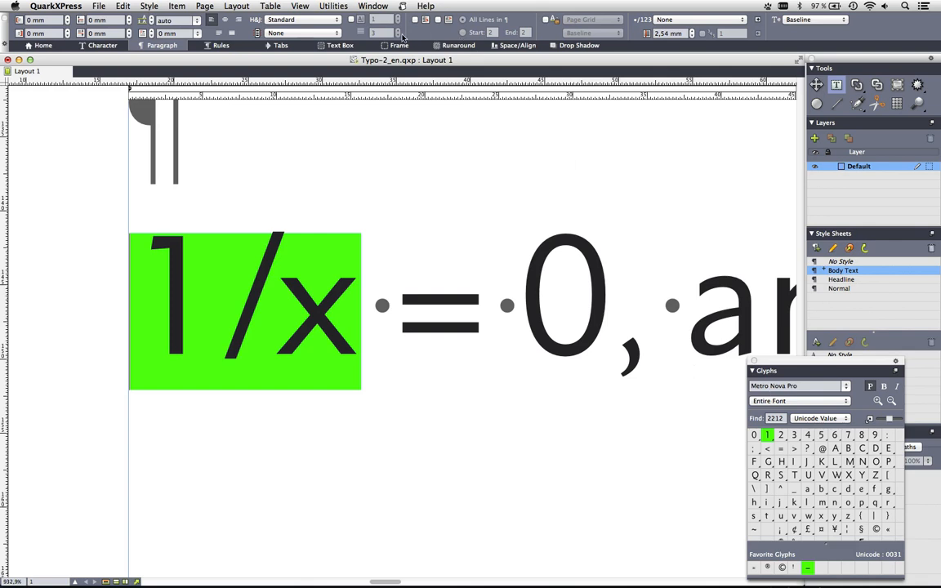
left_click(94, 46)
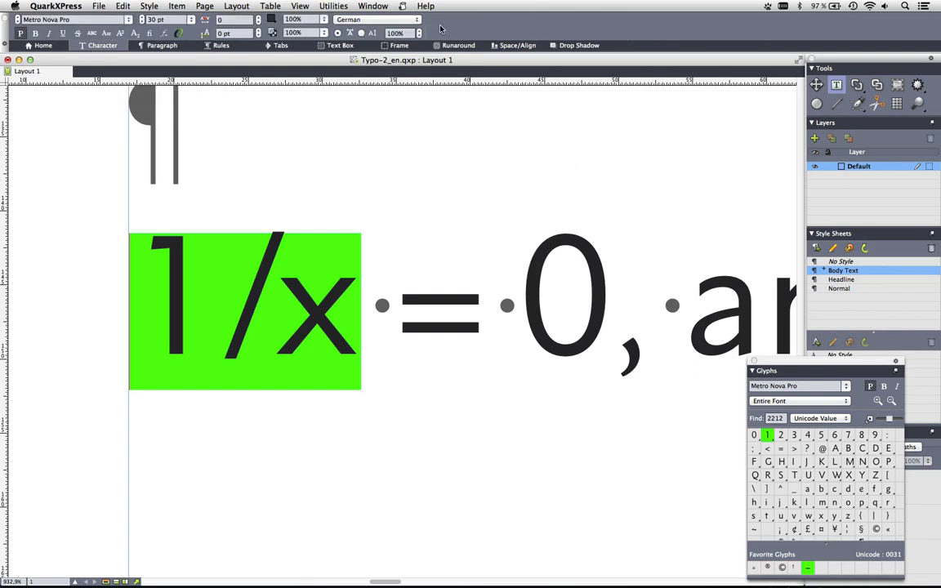
left_click(178, 33)
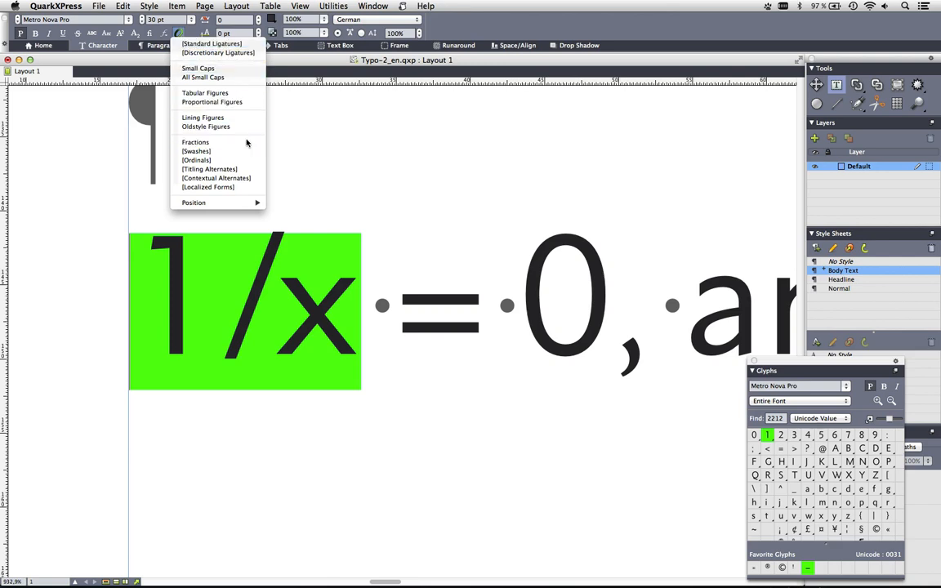
left_click(196, 142)
left_click(219, 325)
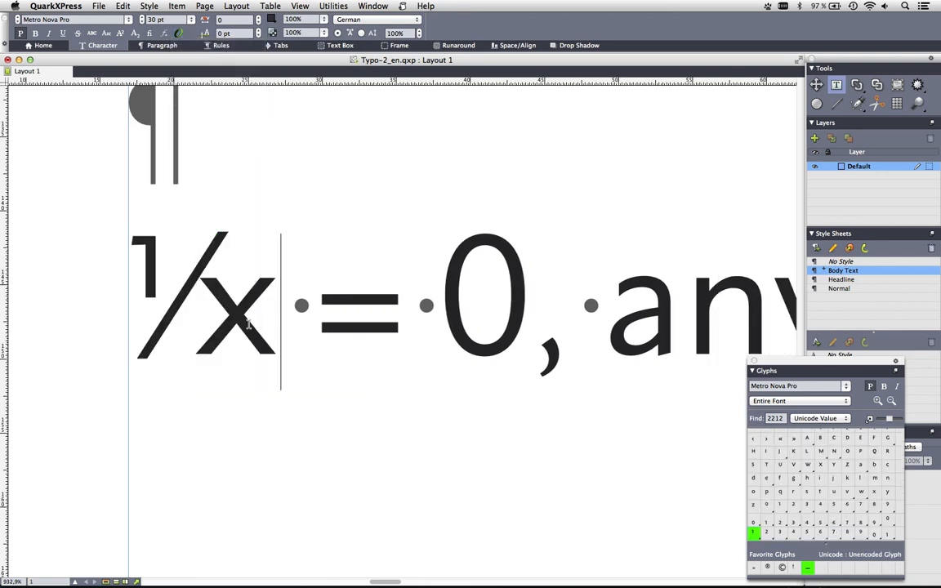
key("shift+Left")
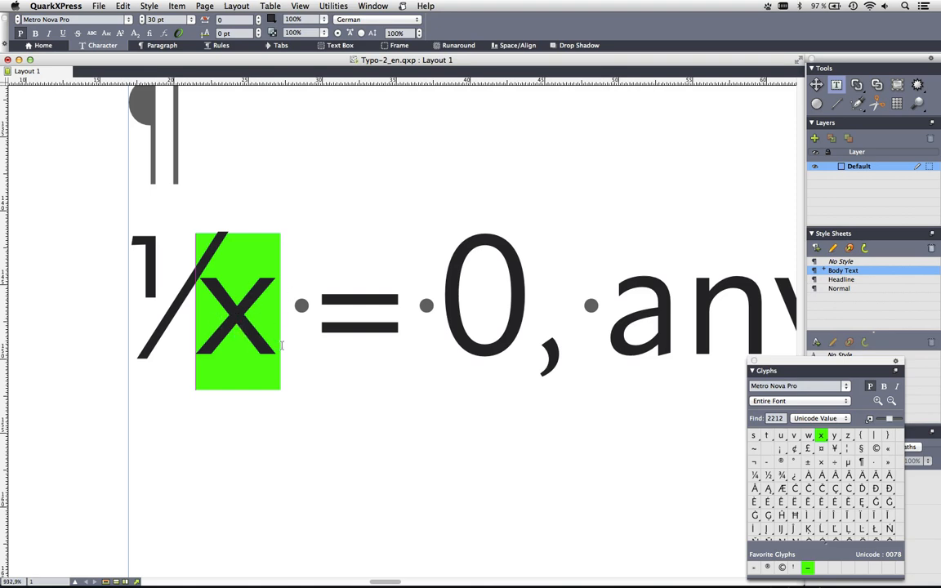
key("super+0")
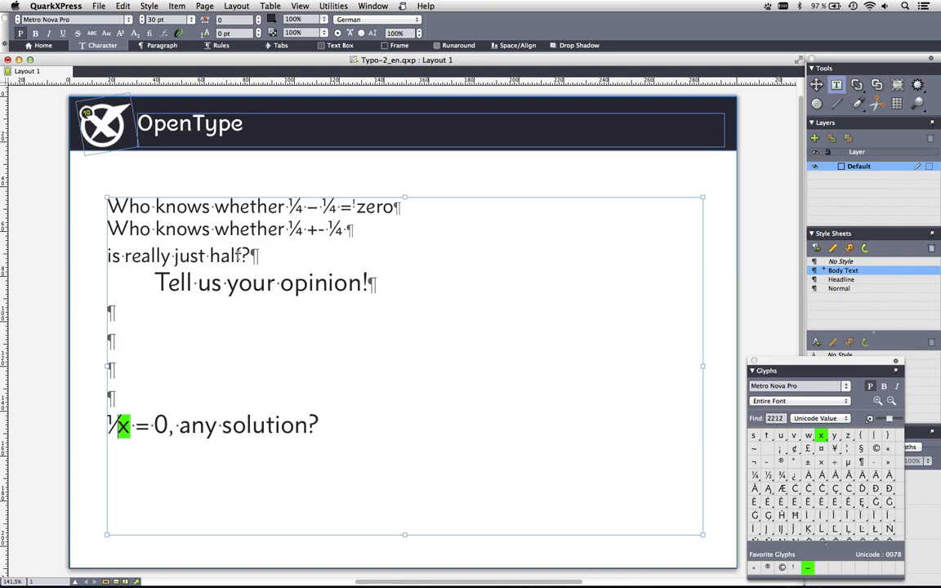
- Replace "half" in the third line with the fraction 1/2 and update the Body Text style sheet from that line's formatting
double_click(219, 256)
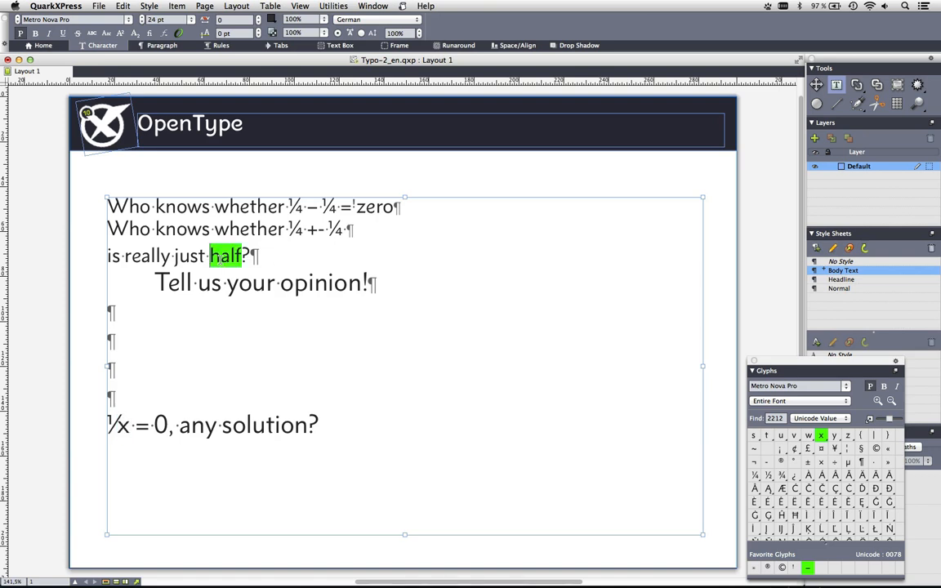
key("ctrl+shift")
left_click_drag(82, 157, 400, 316)
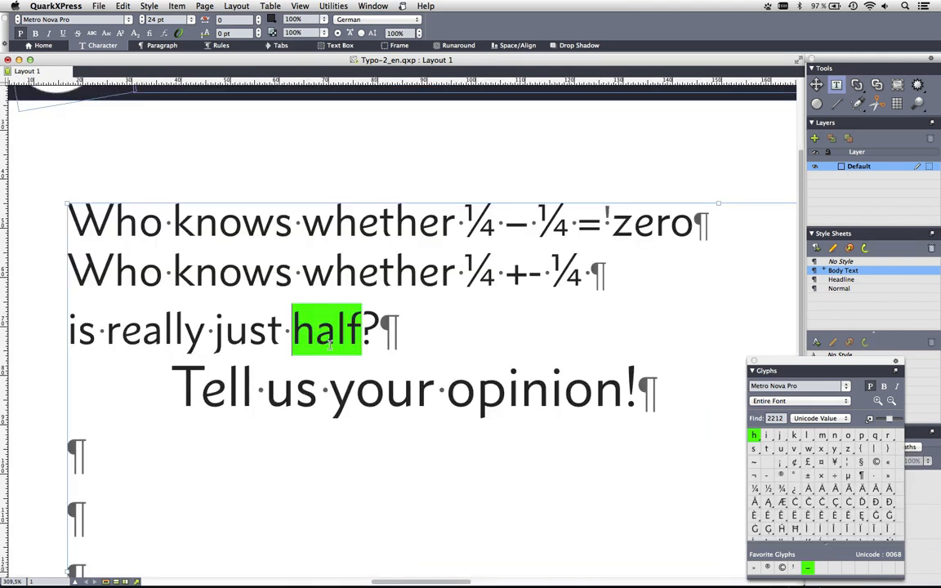
left_click(178, 34)
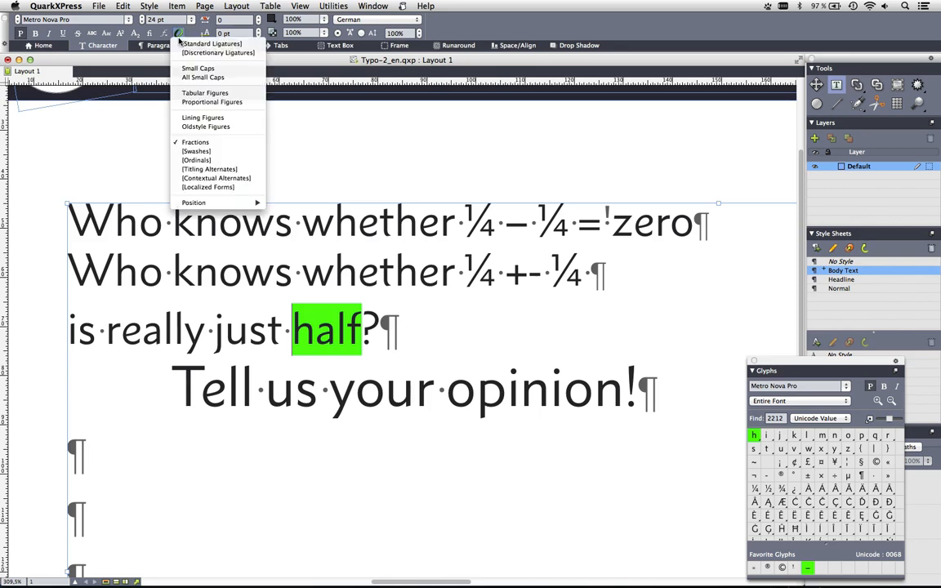
left_click(301, 338)
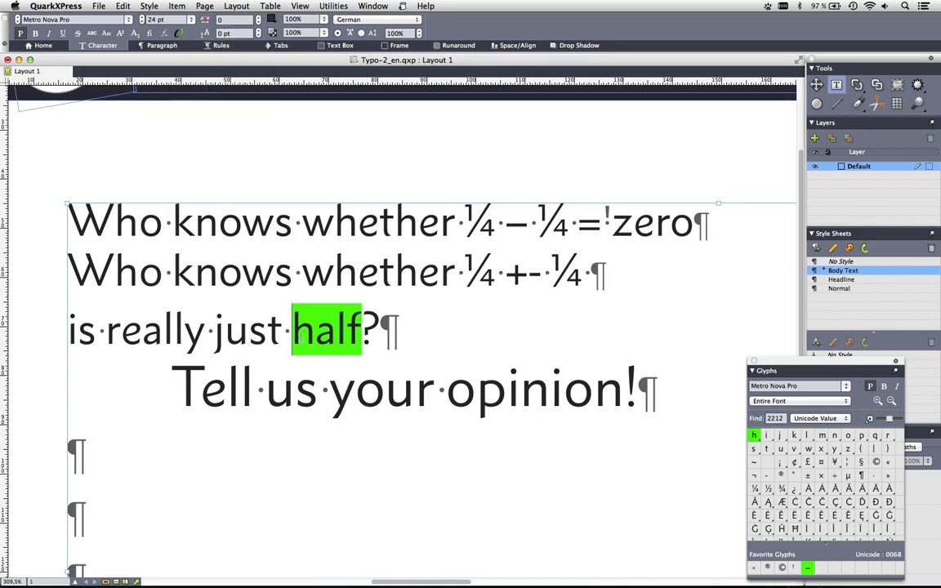
type("1")
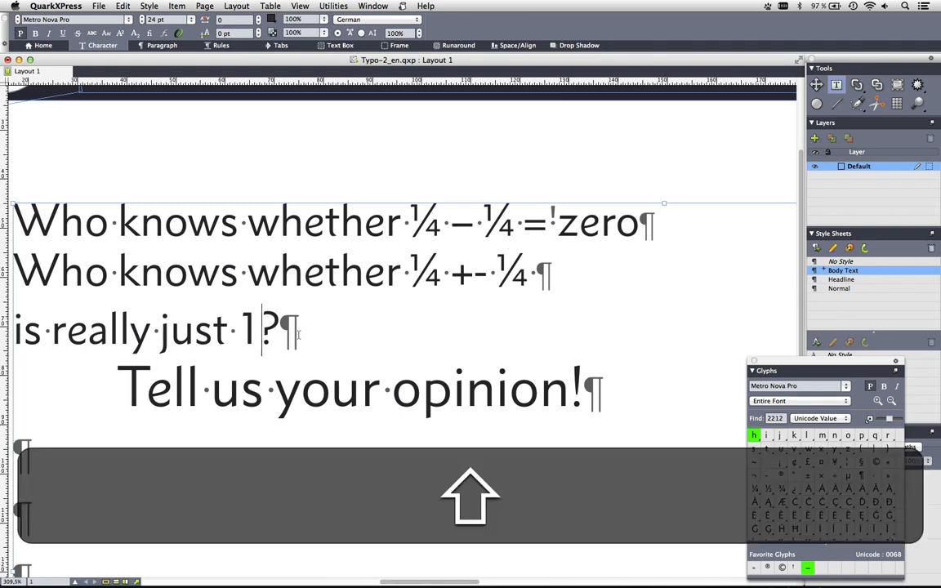
type("/2")
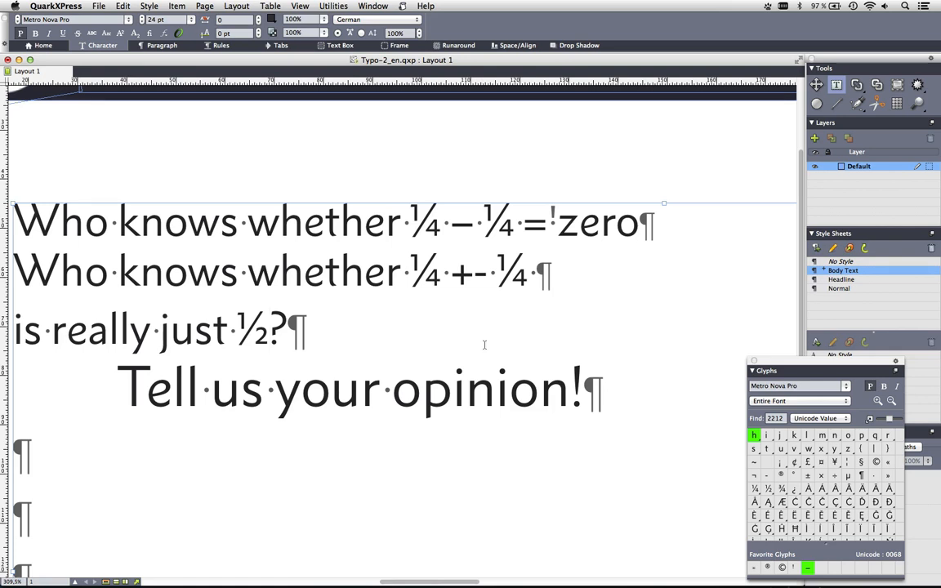
left_click(863, 251)
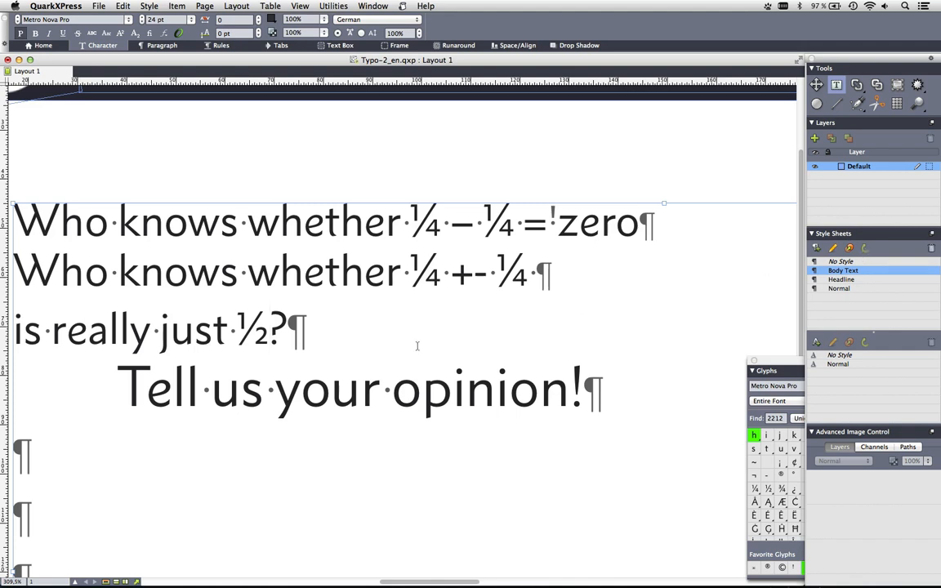
- Insert "1/2" before "opinion!" in the fourth line and reapply Body Text to that paragraph without its local formatting
scroll(429, 300, "left", 2)
scroll(429, 299, "left", 10)
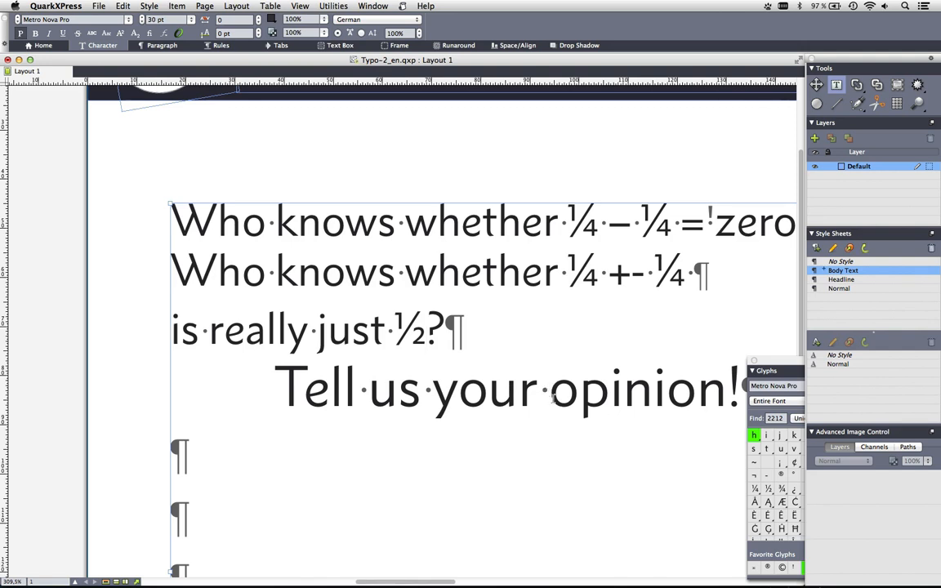
left_click(512, 390)
scroll(512, 389, "right", 11)
type("1/2")
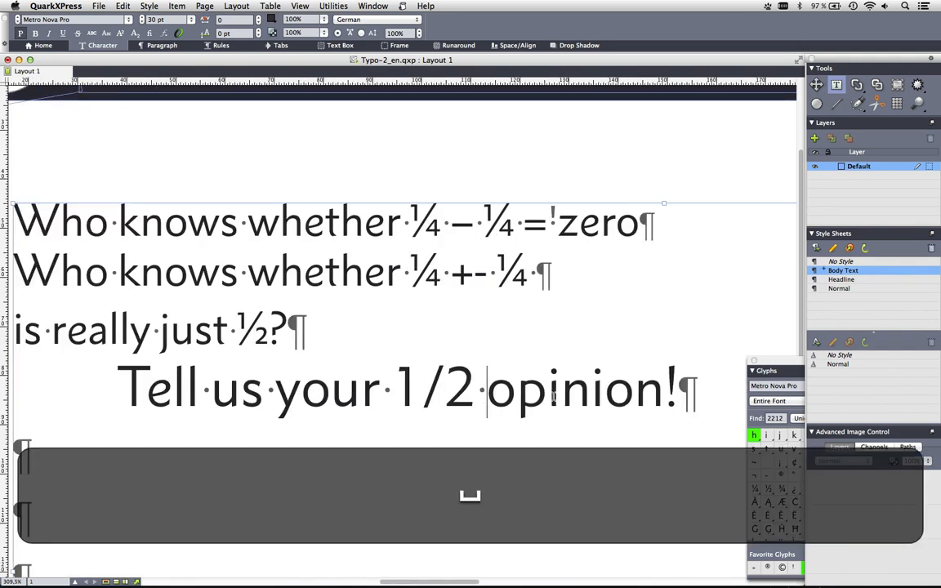
left_click(830, 271, "alt")
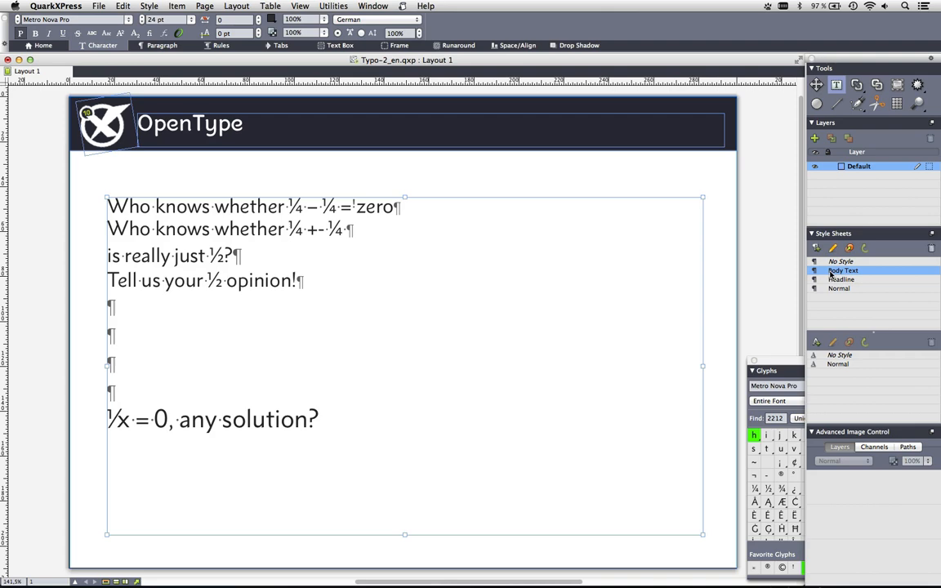
- Switch to the open layout Typo-3_en.qxp
left_click(373, 6)
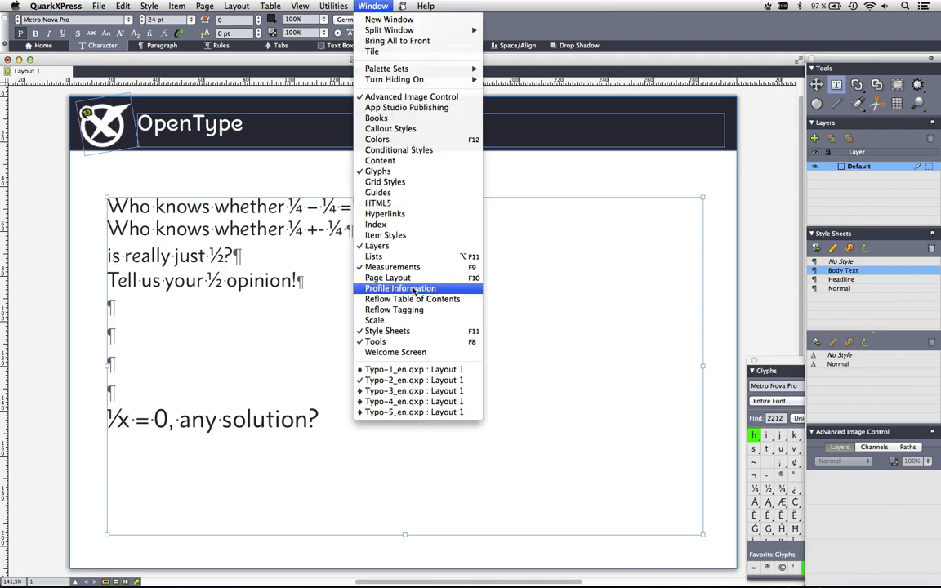
left_click(412, 390)
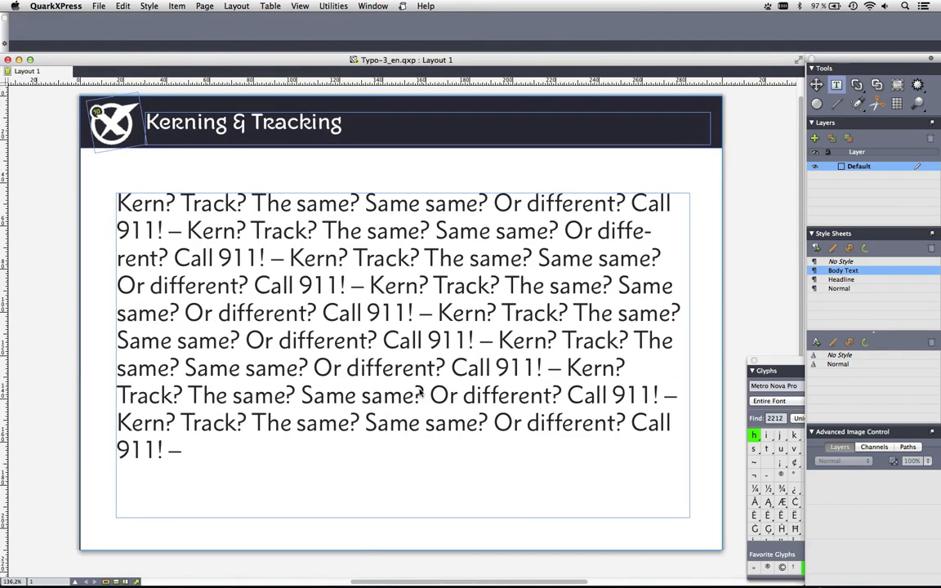
- Kern the pair of 1s in "911" at the start of the second line to -40
left_click(355, 312)
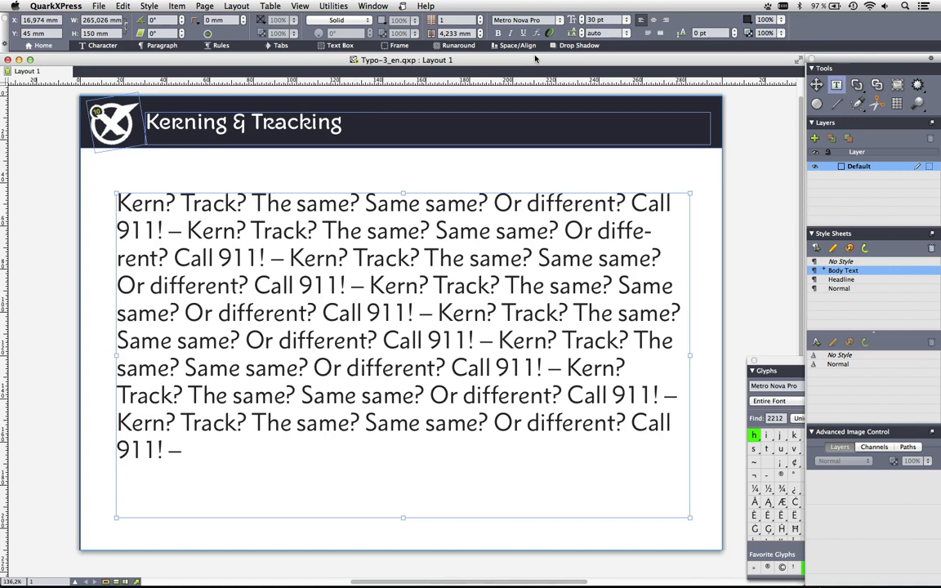
left_click(289, 225)
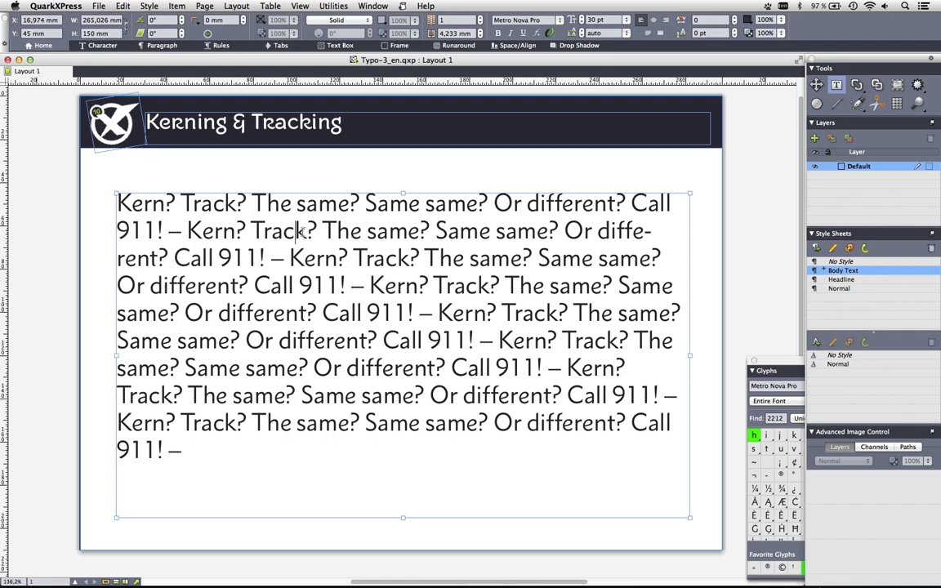
left_click(141, 233)
left_click_drag(94, 209, 234, 285)
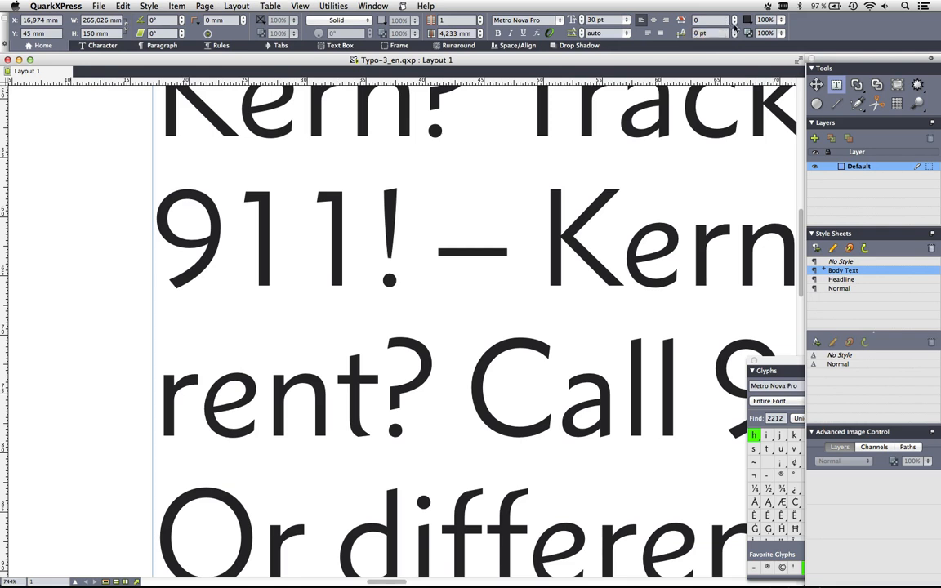
left_click(734, 23)
left_click(734, 23)
left_click(734, 23)
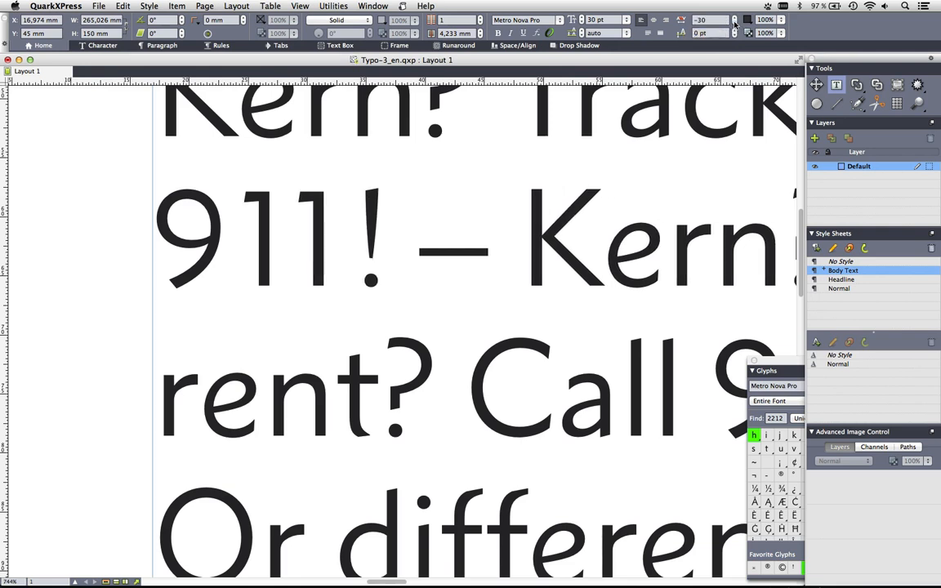
left_click(734, 23)
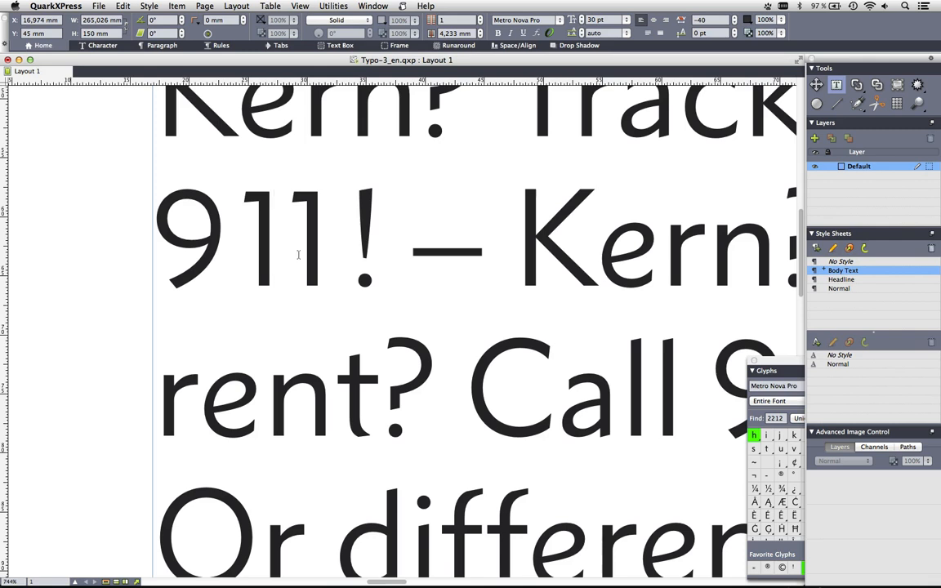
- Tighten the tracking of "911" at the start of the second line to -3 in single-unit steps
left_click_drag(330, 245, 154, 247)
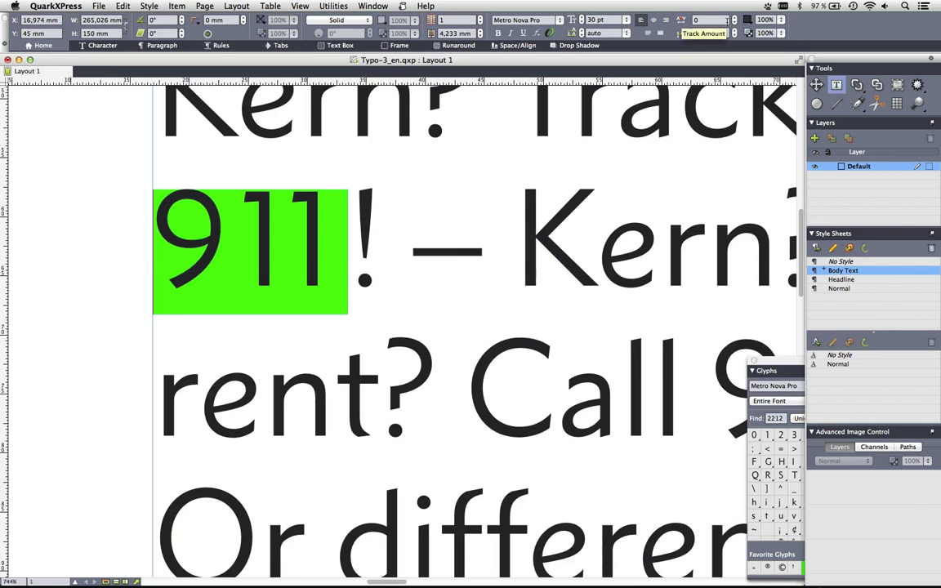
key("alt")
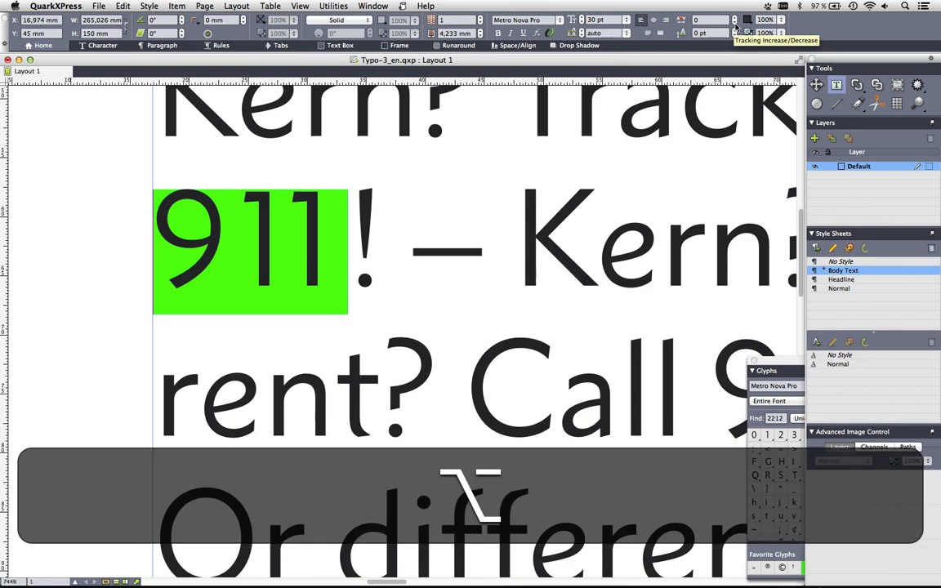
left_click(735, 27, "alt")
left_click(735, 27, "alt")
left_click(735, 27, "alt")
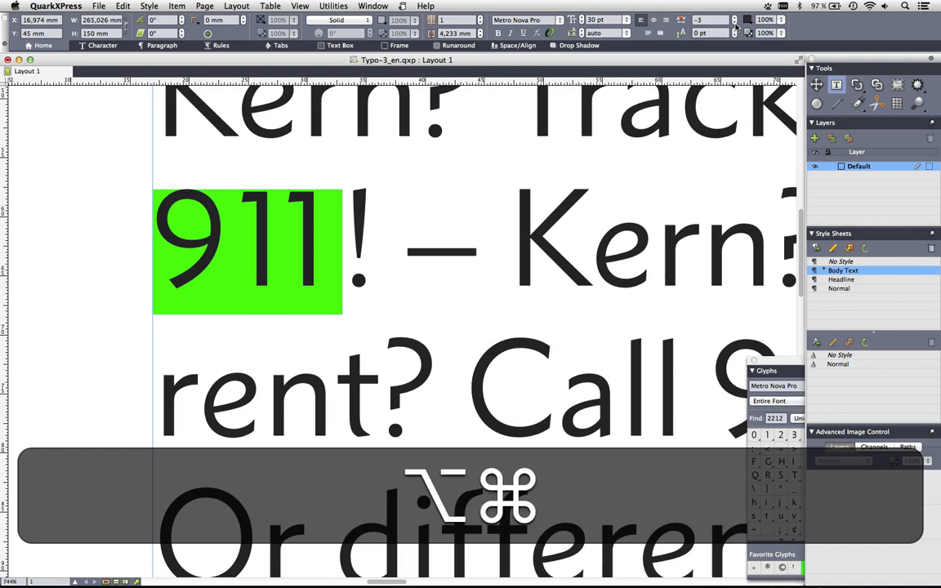
- Set the tracking of all the text in the body text box to -3
key("super+0")
key("super+a")
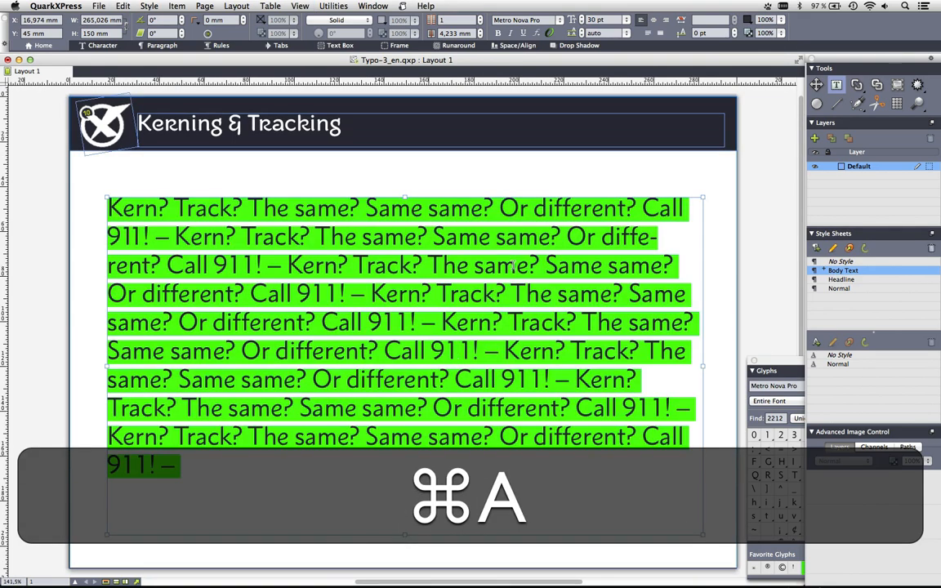
left_click(710, 21)
type("-3")
key("Return")
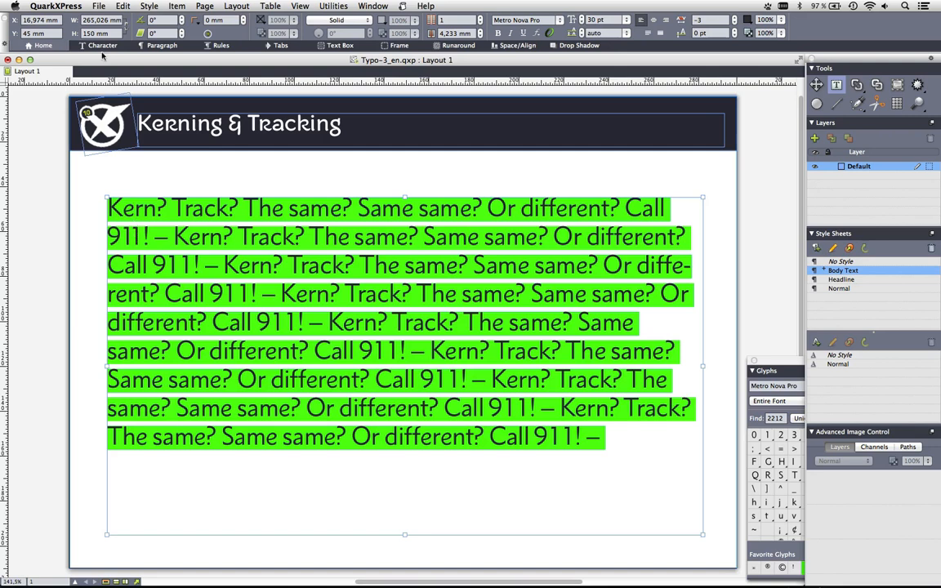
- Remove the manual kerning from all the body text and reset its tracking to 0
left_click(124, 6)
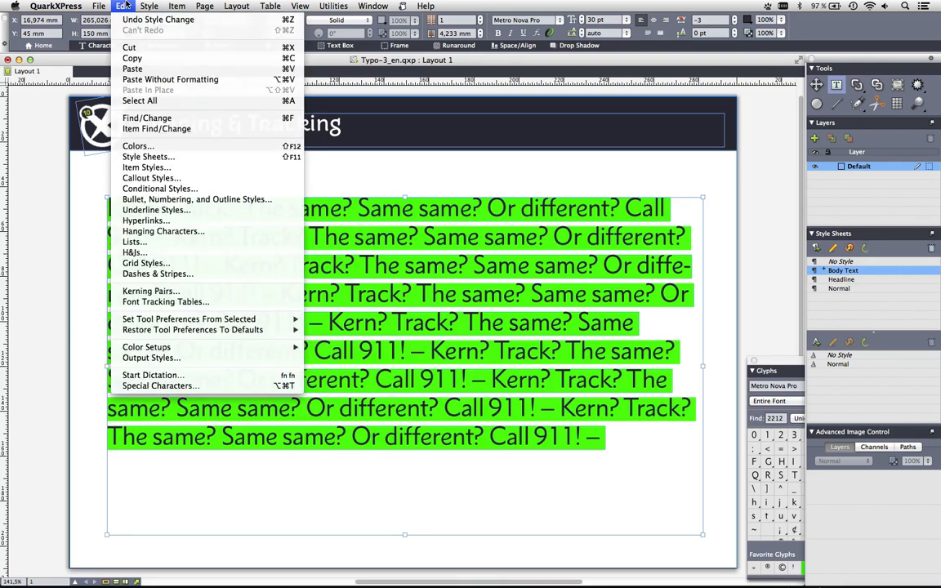
mouse_move(140, 5)
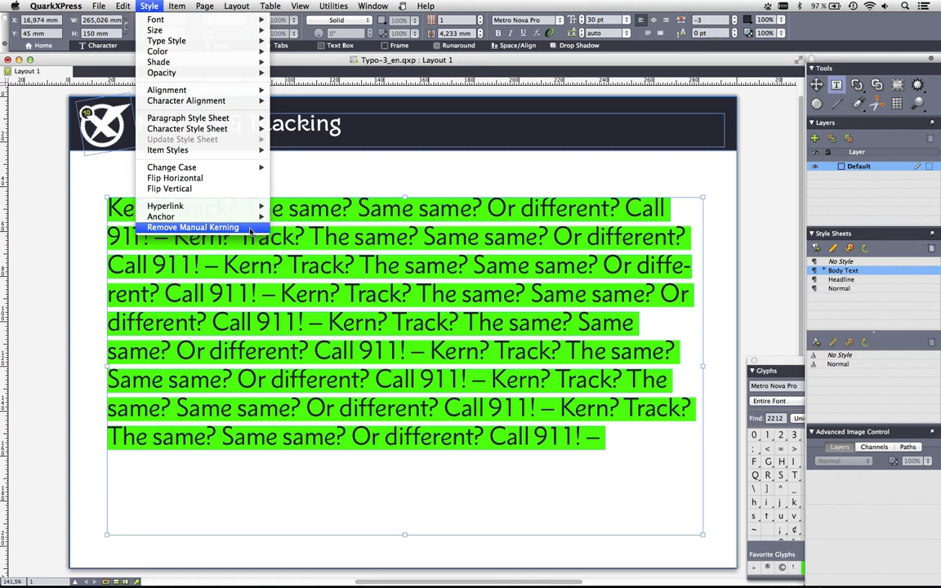
left_click(193, 227)
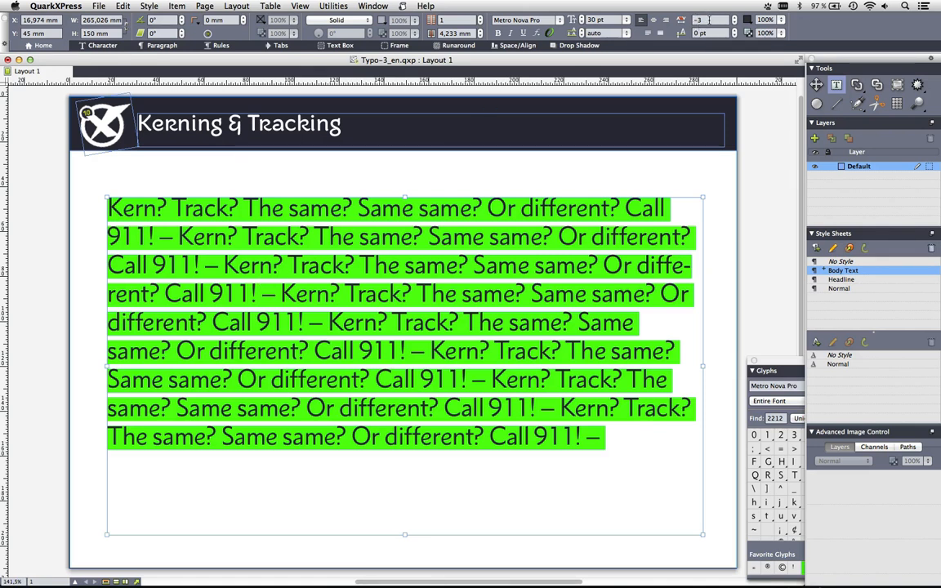
double_click(698, 20)
type("0")
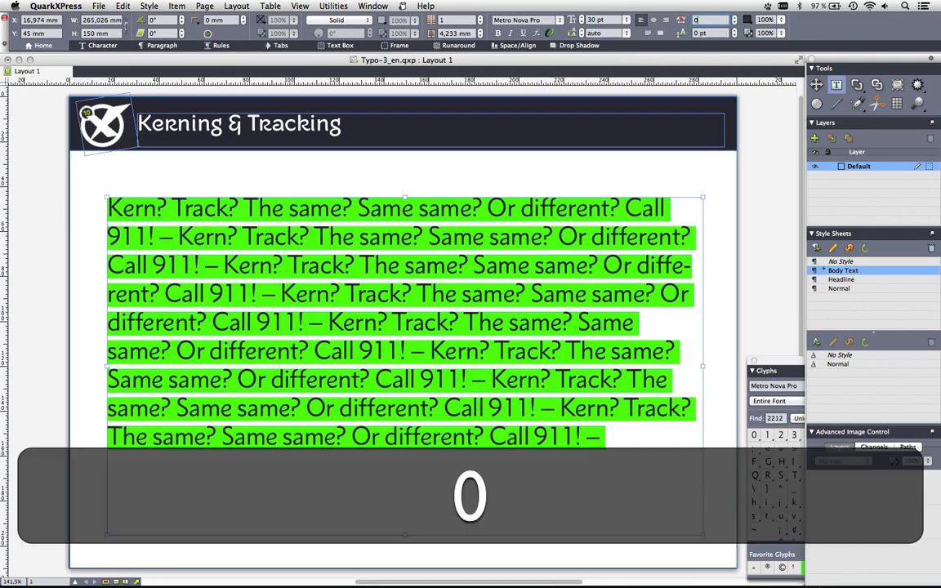
key("Return")
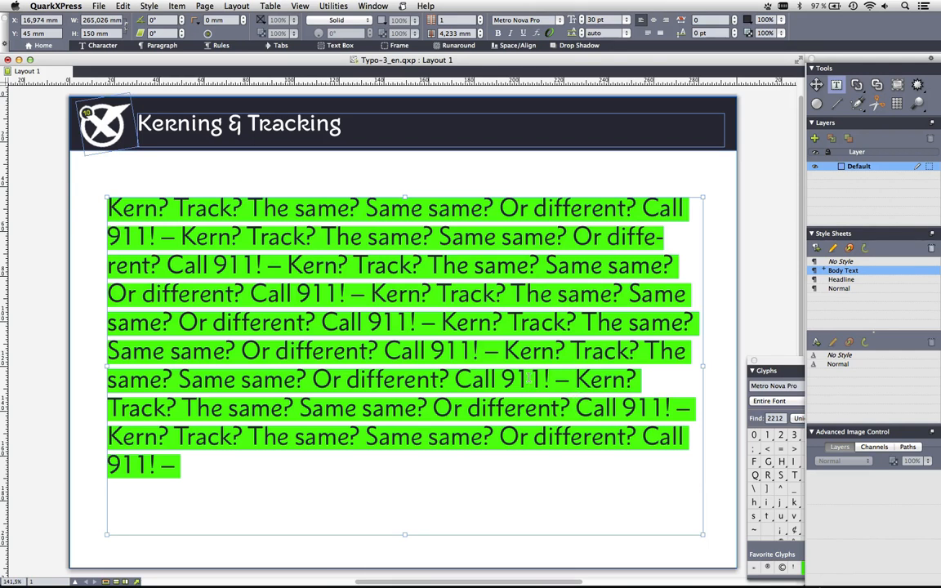
- Apply the OpenType Proportional Figures feature to all the body text
left_click(549, 33)
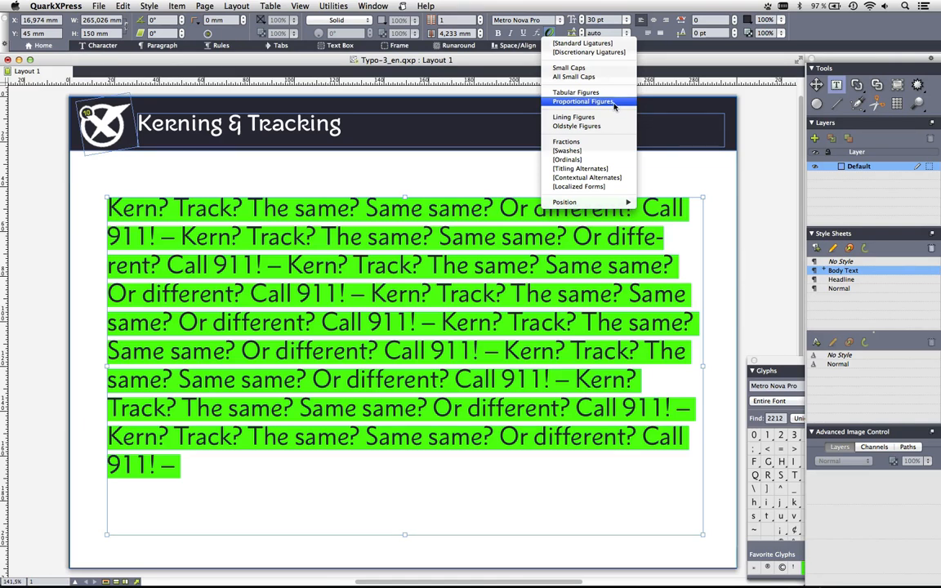
left_click(614, 103)
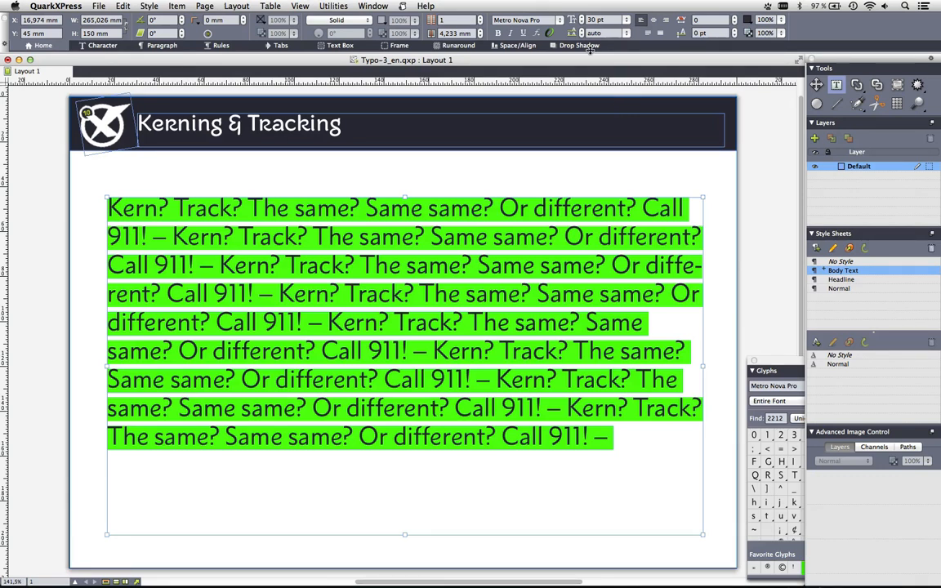
left_click(548, 33)
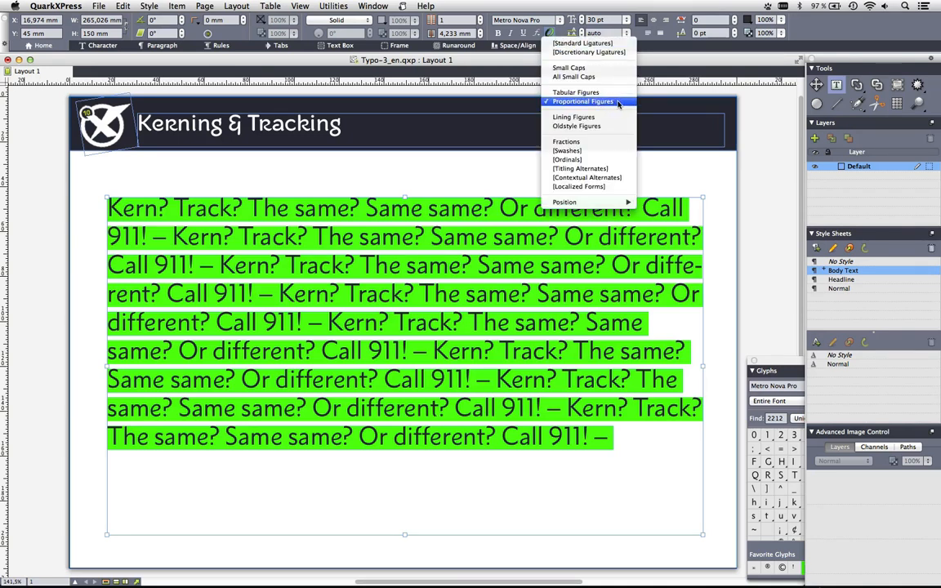
left_click(618, 104)
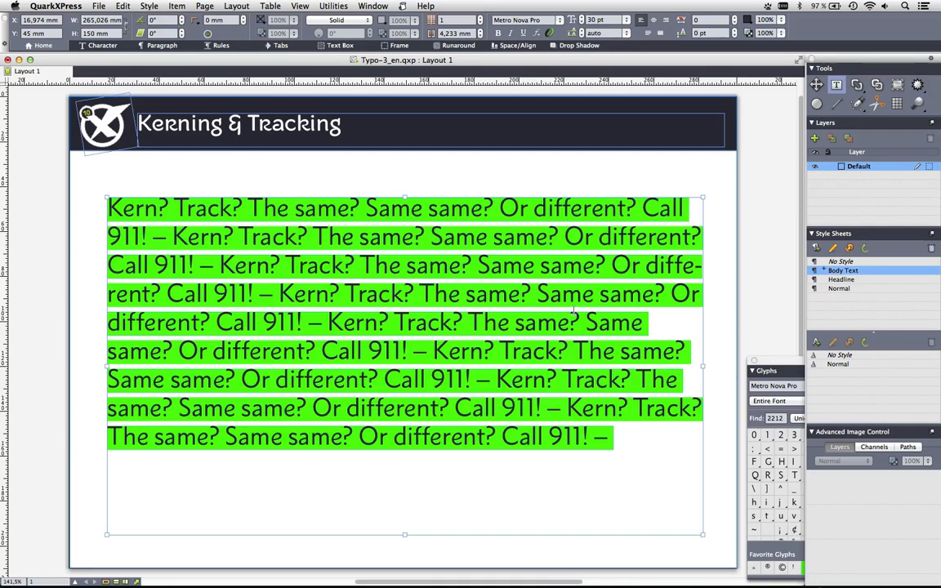
- Switch to the open layout Typo-4_en.qxp
left_click(374, 6)
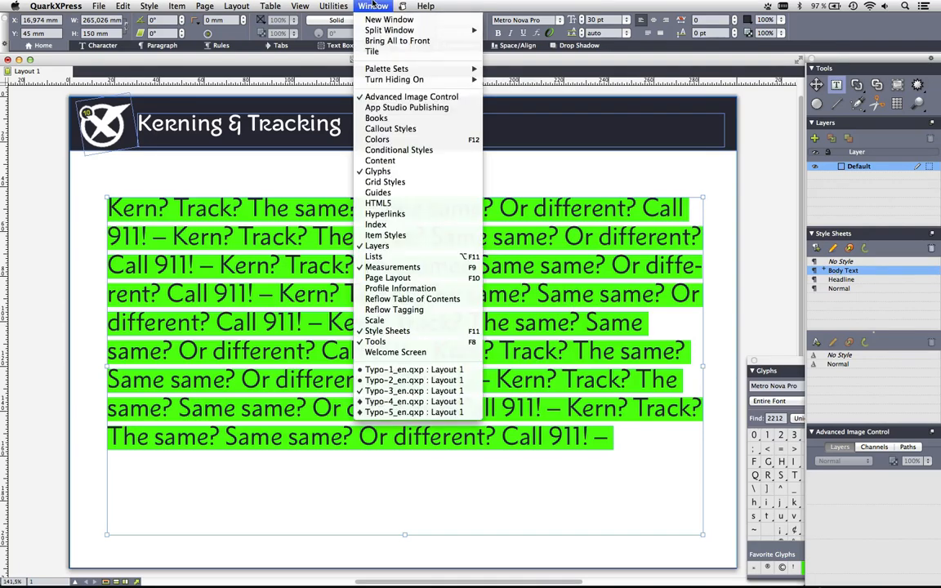
left_click(445, 401)
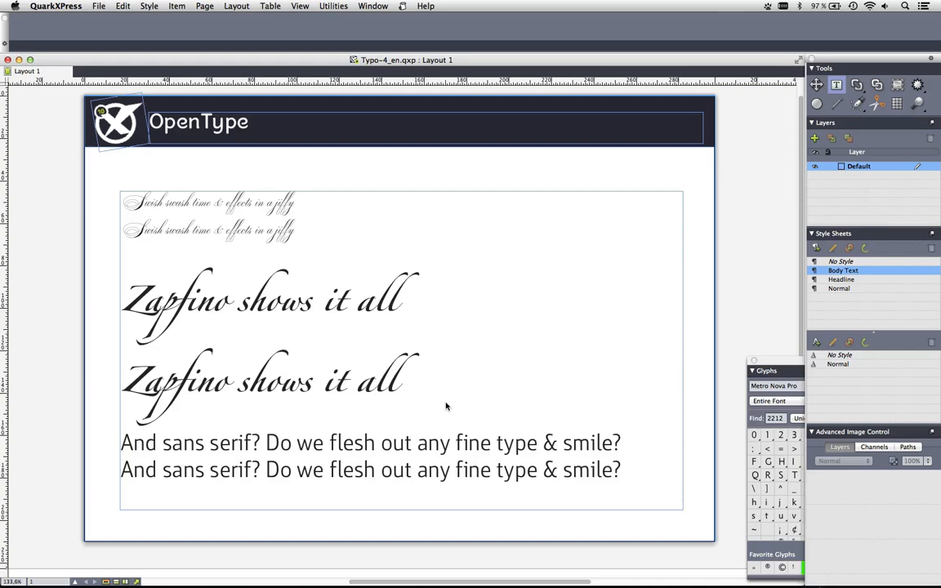
key("ctrl+shift")
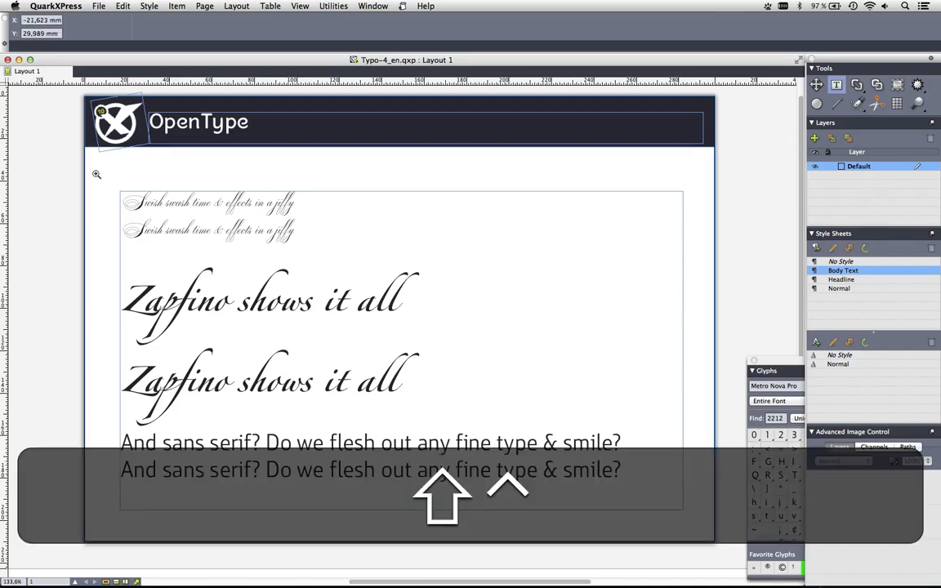
left_click_drag(96, 173, 460, 264)
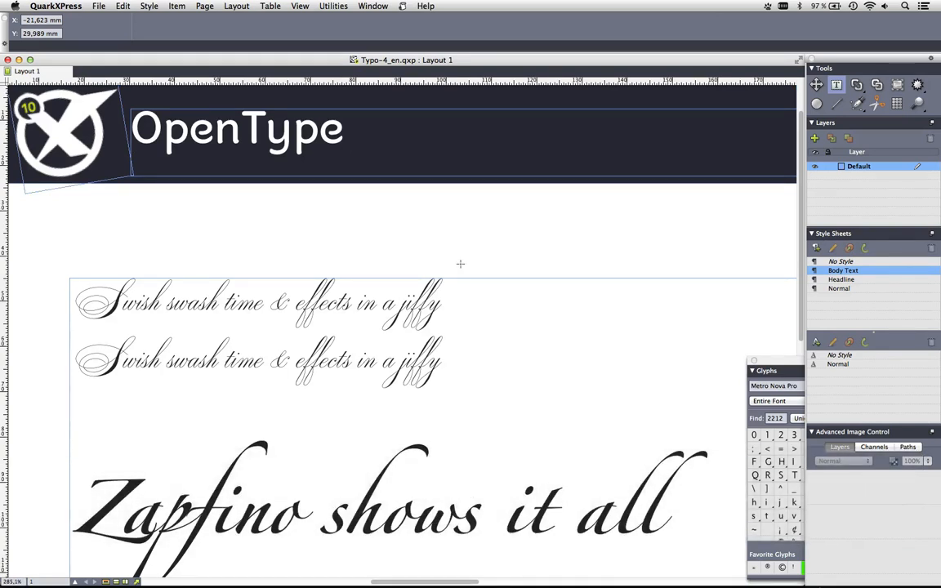
- Apply the OpenType Standard Ligatures and Discretionary Ligatures features to the first "Swish swash time & effects in a jiffy" line
left_click(454, 301)
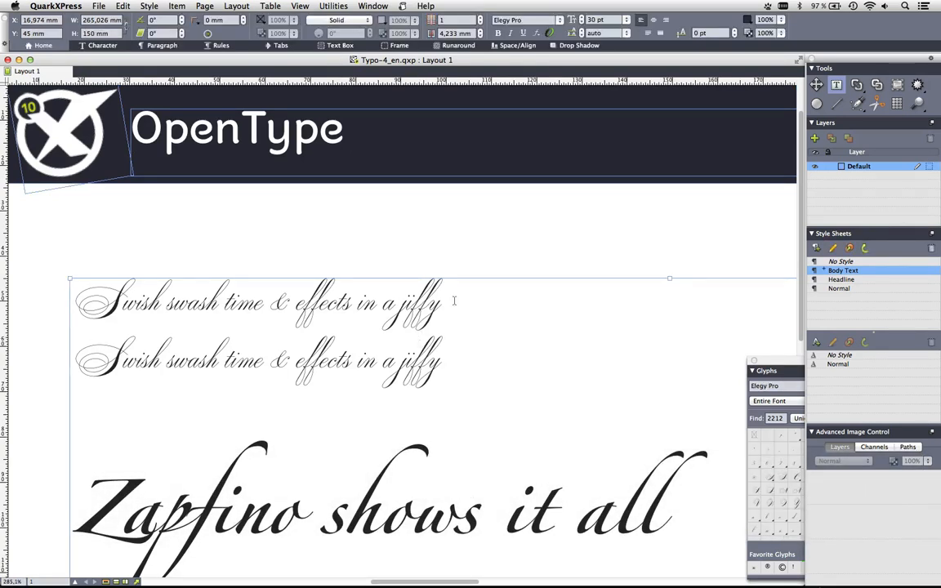
left_click_drag(454, 301, 90, 296)
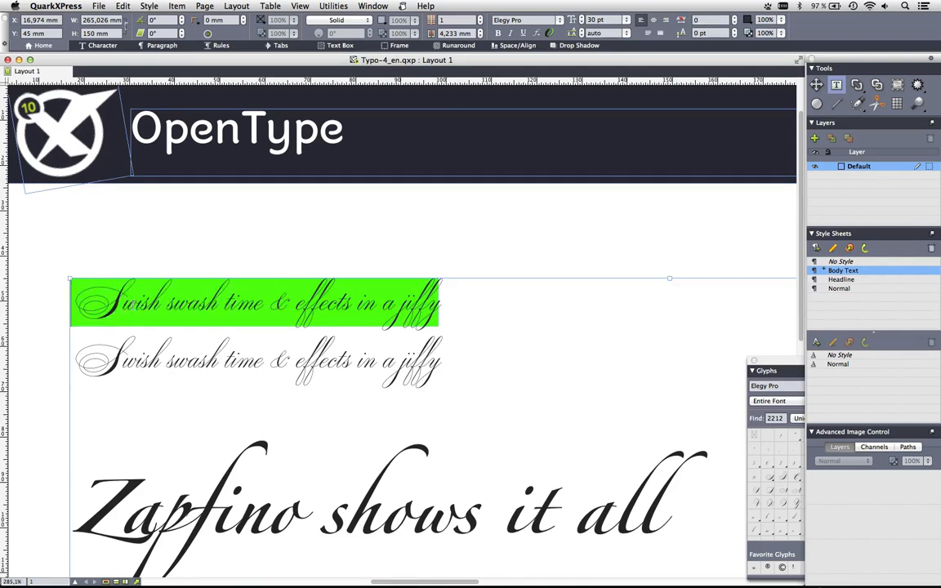
scroll(276, 357, "left", 5)
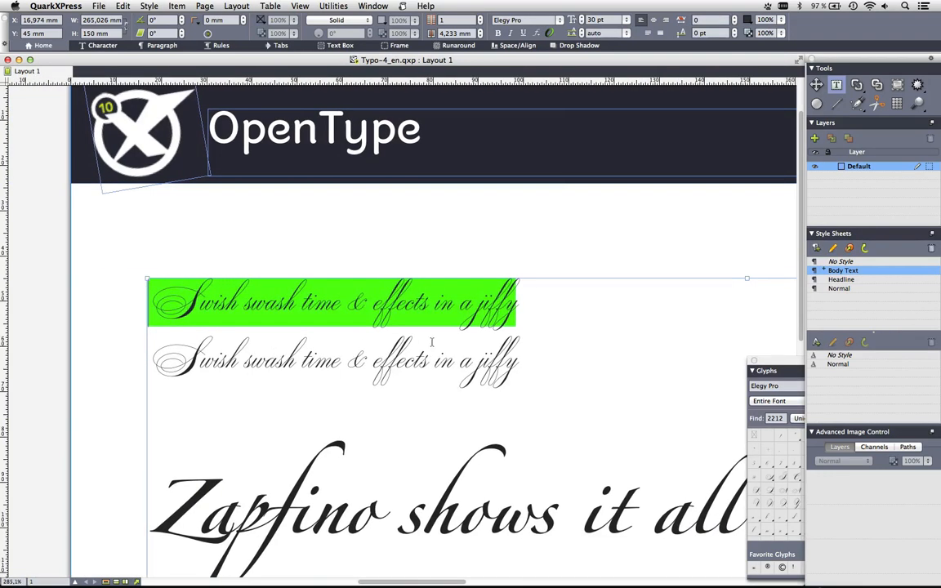
left_click(550, 34)
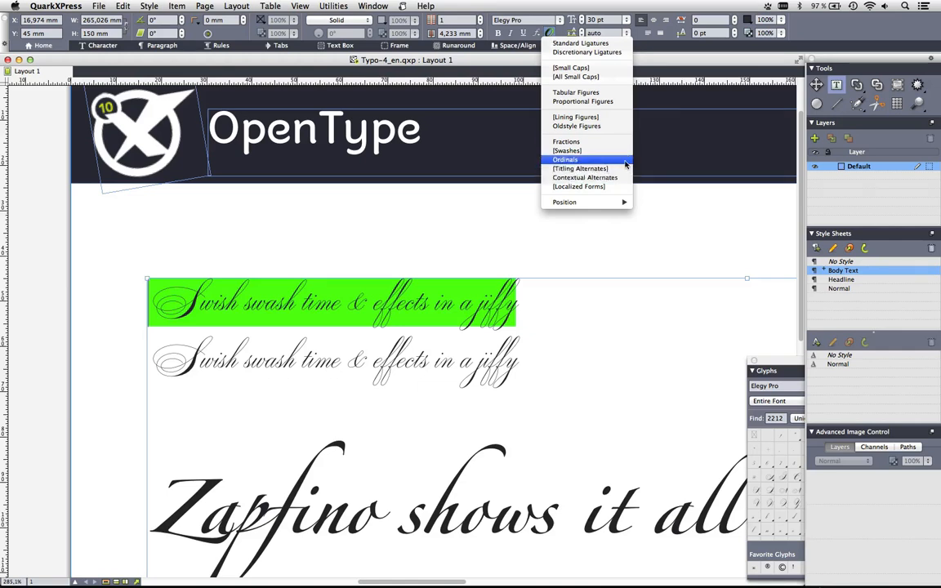
left_click(606, 47)
left_click(549, 33)
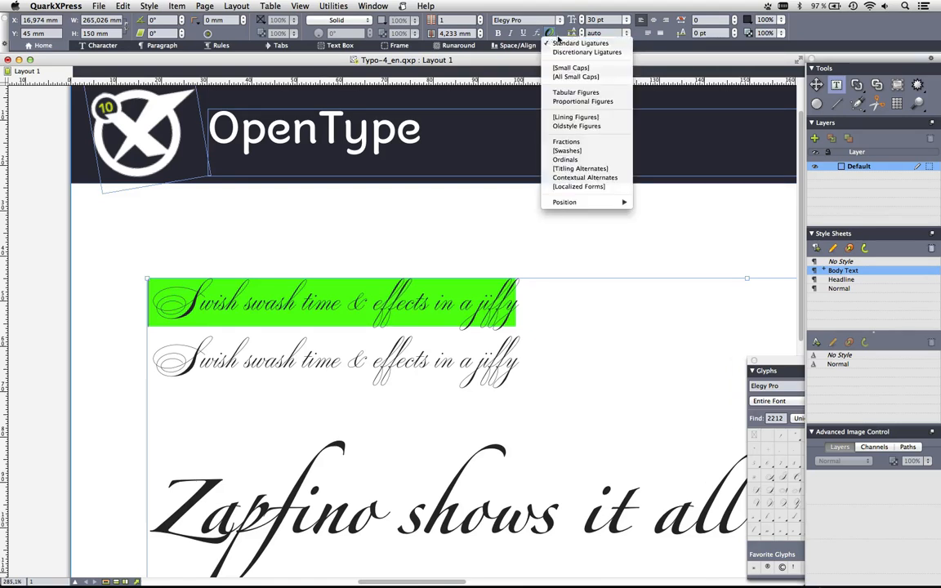
left_click(608, 54)
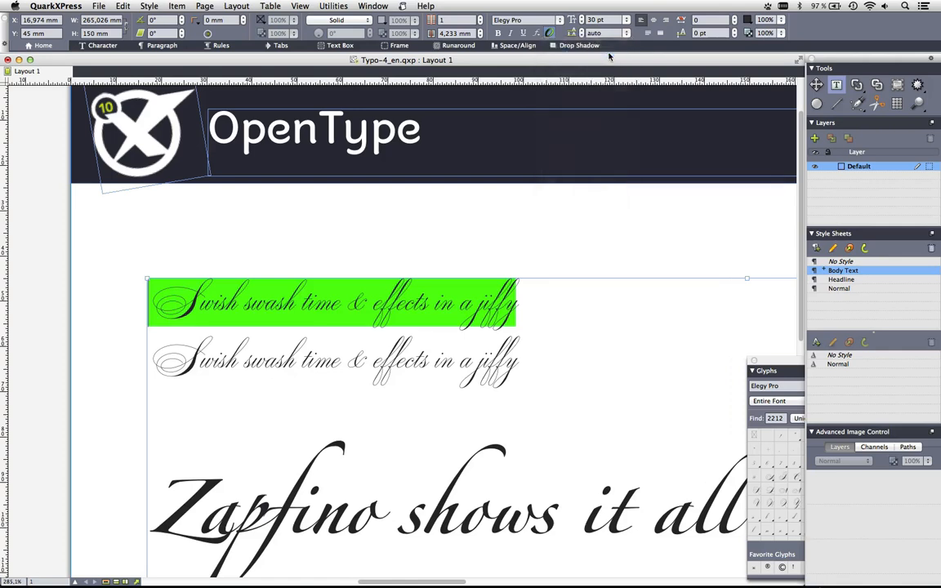
- Turn off Standard Ligatures for the first "Swish swash" line, then check which OpenType features it uses
left_click(549, 32)
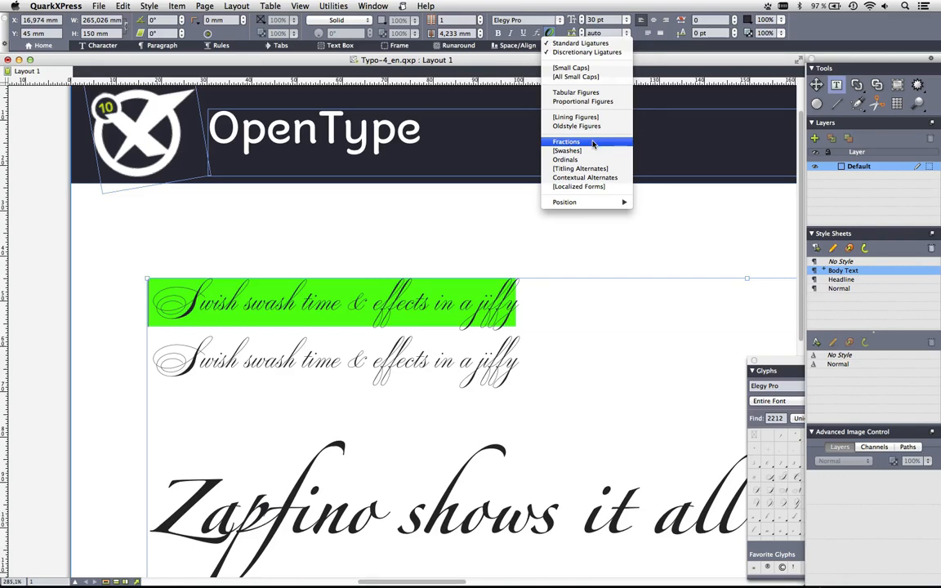
left_click(592, 42)
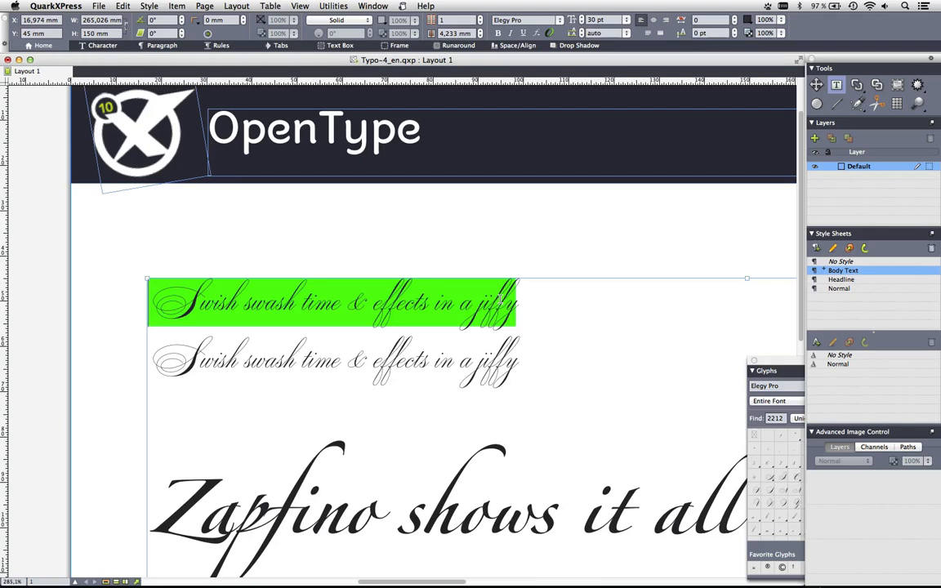
left_click(462, 349)
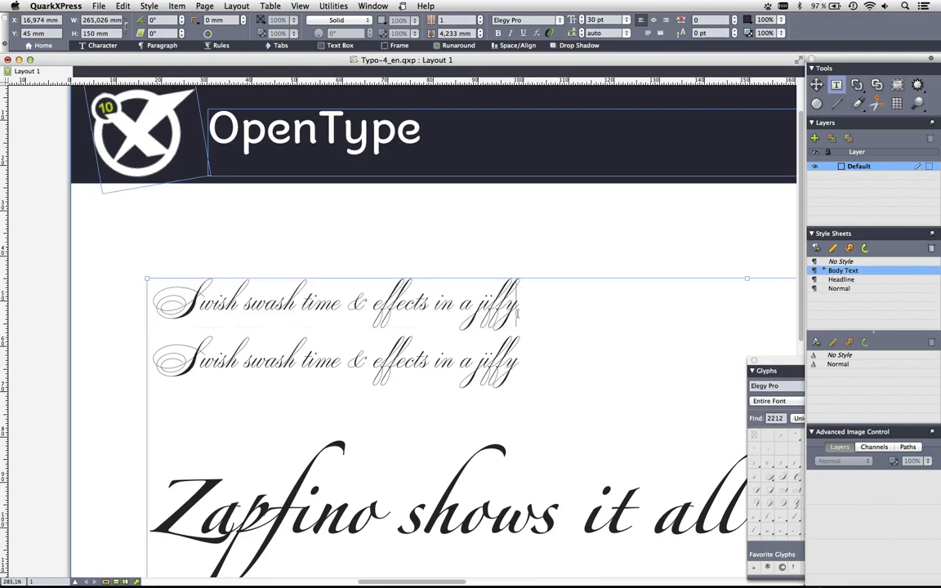
left_click_drag(518, 306, 149, 303)
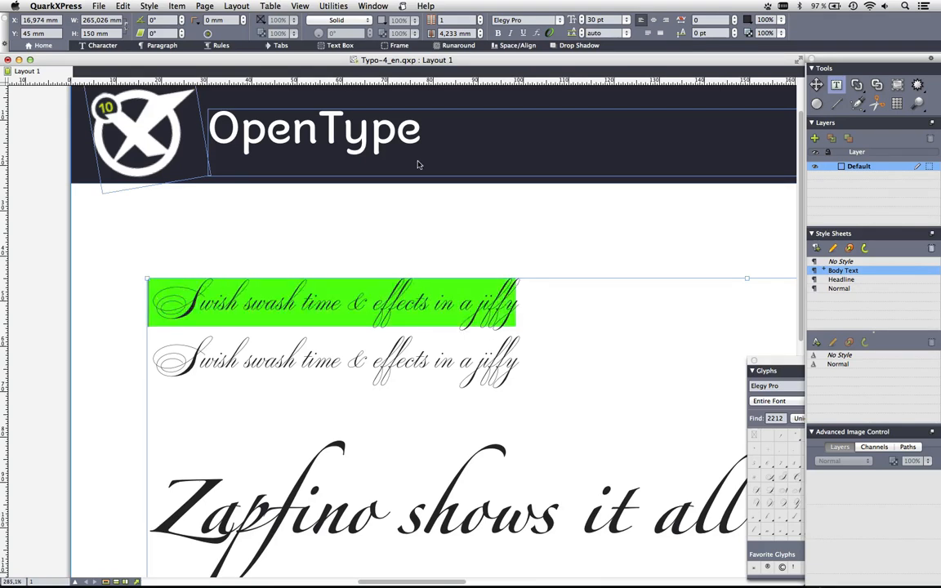
left_click(549, 33)
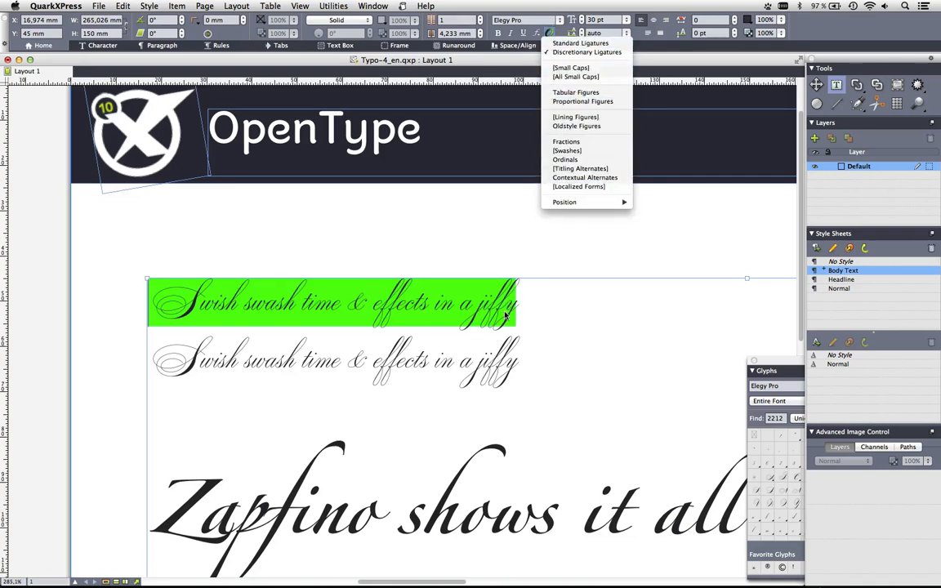
left_click(447, 360)
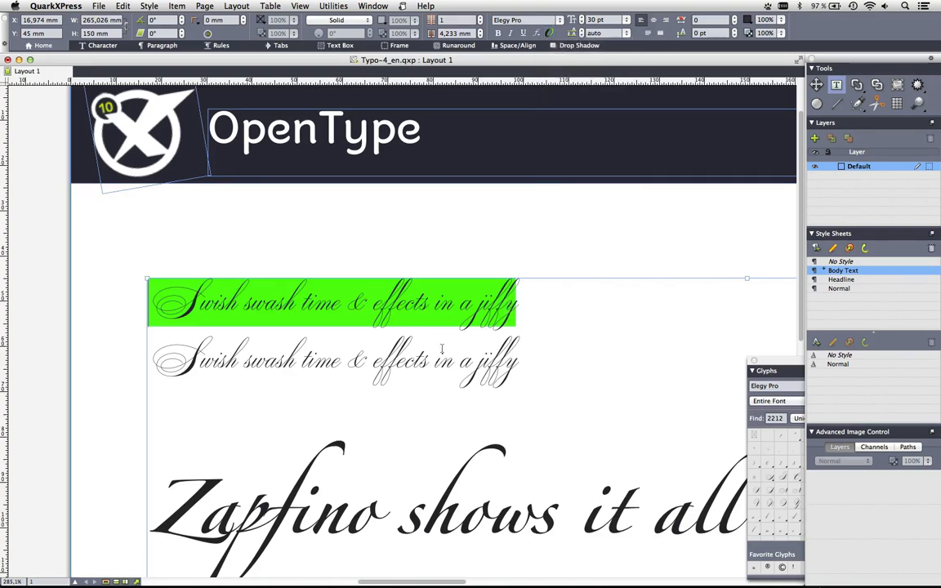
- Select the second "Swish swash time & effects in a jiffy" line and check which OpenType features it uses
triple_click(441, 359)
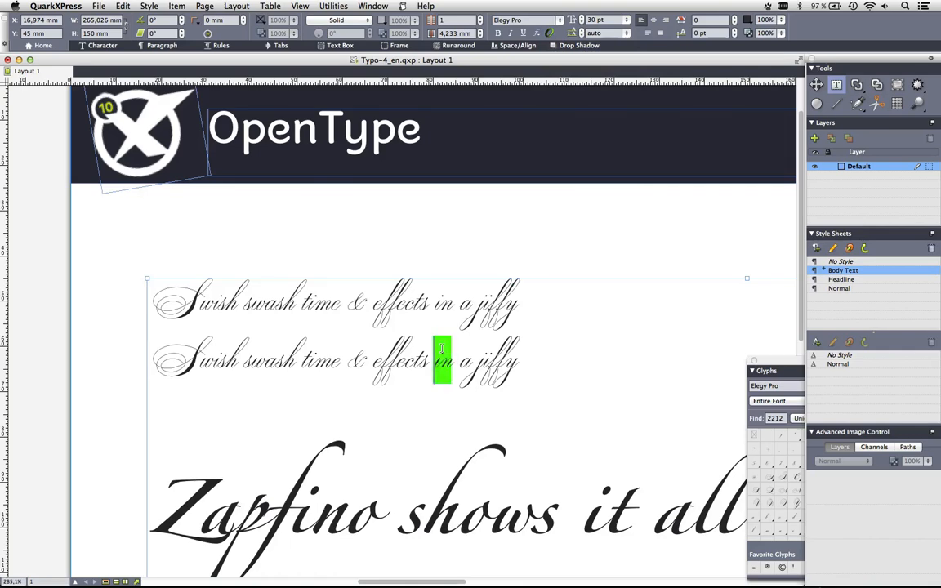
left_click(549, 34)
left_click(503, 203)
- Apply the OpenType Standard Ligatures feature to the first "Zapfino shows it all" line
scroll(504, 298, "down", 4)
scroll(504, 297, "down", 8)
scroll(503, 297, "right", 3)
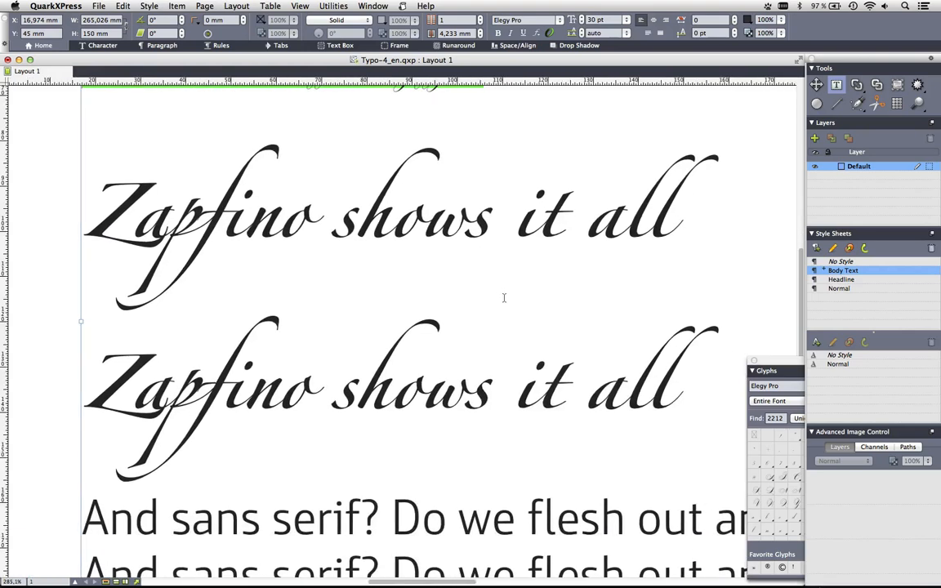
scroll(504, 298, "right", 2)
left_click_drag(649, 214, 50, 221)
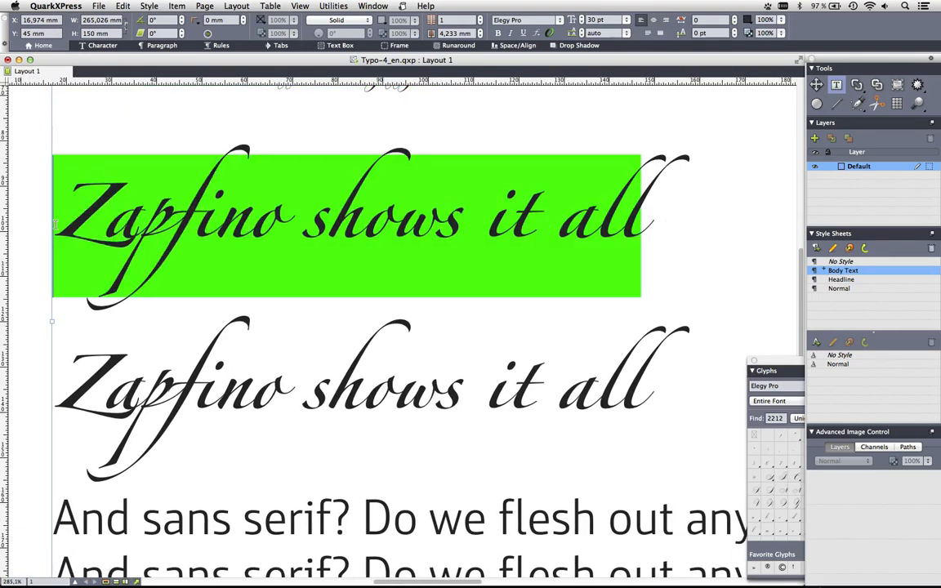
left_click(549, 34)
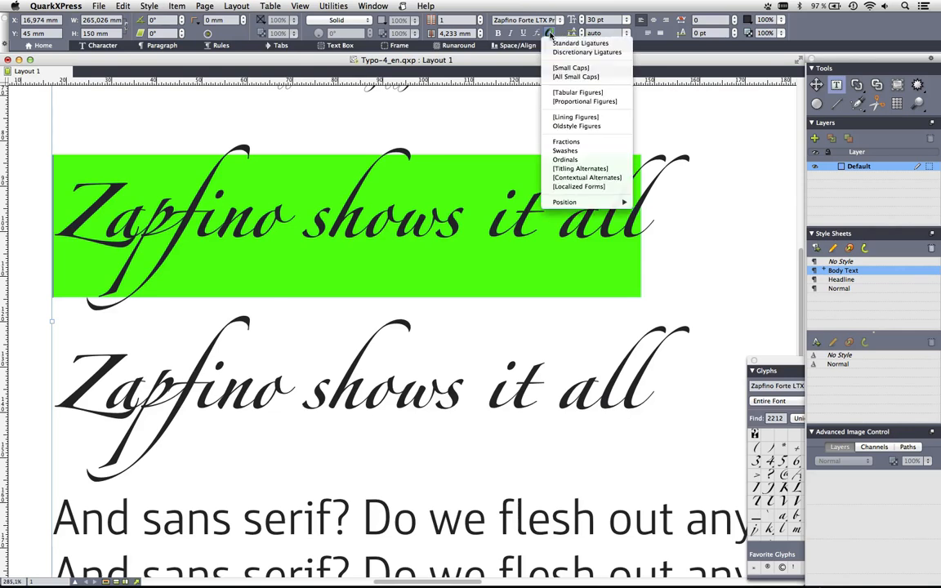
left_click(558, 43)
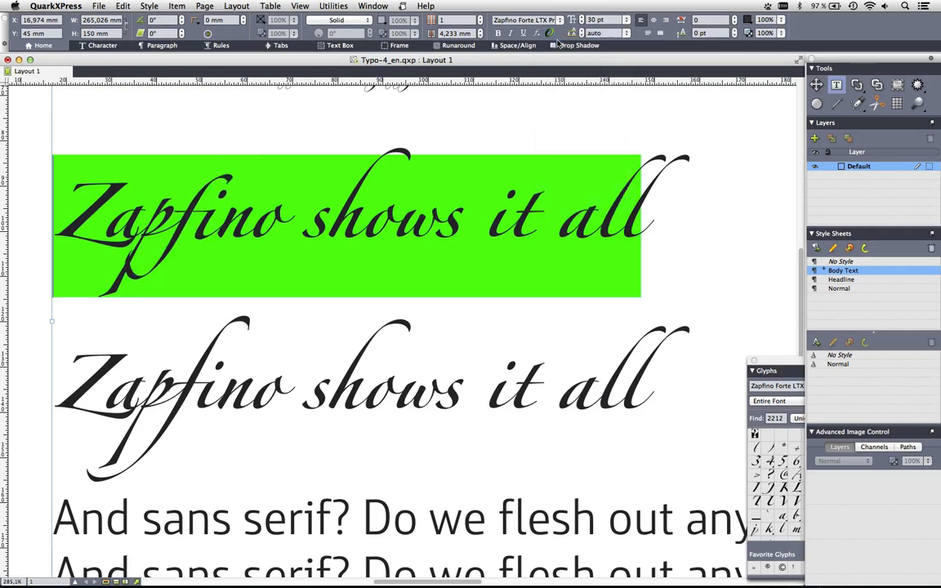
- Toggle Standard Ligatures off and on repeatedly for the first Zapfino line to compare its letterforms, ending with the feature on
left_click(549, 33)
left_click(549, 33)
left_click(548, 35)
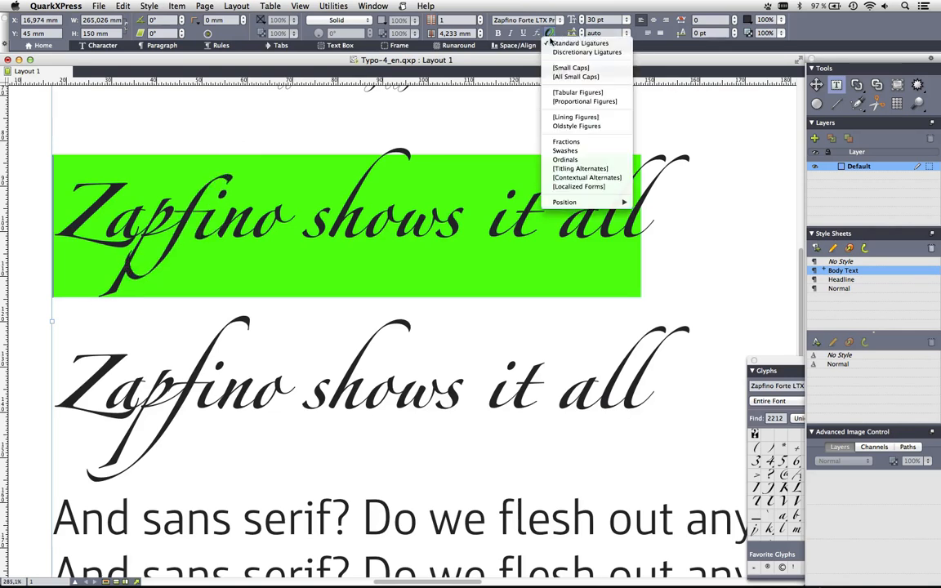
left_click(549, 42)
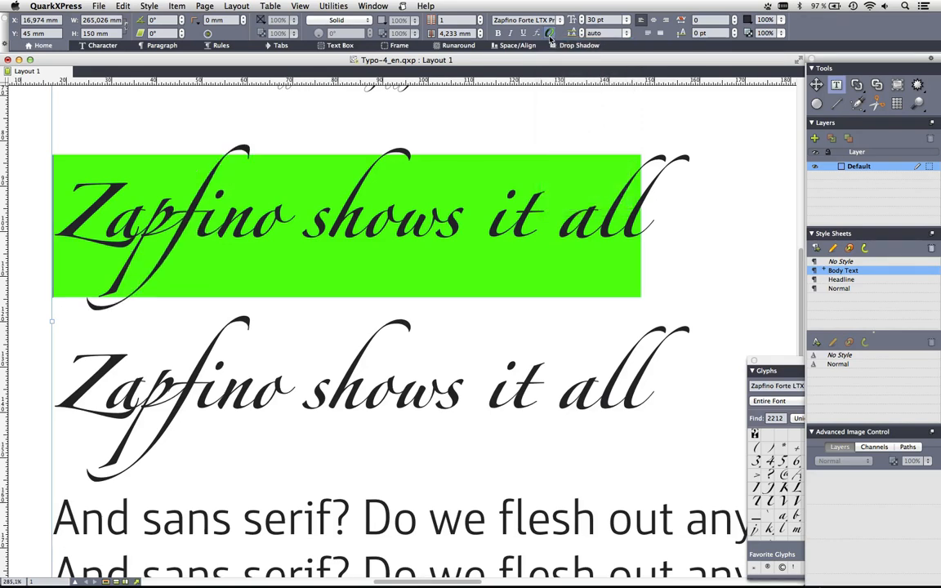
left_click(549, 37)
left_click(551, 43)
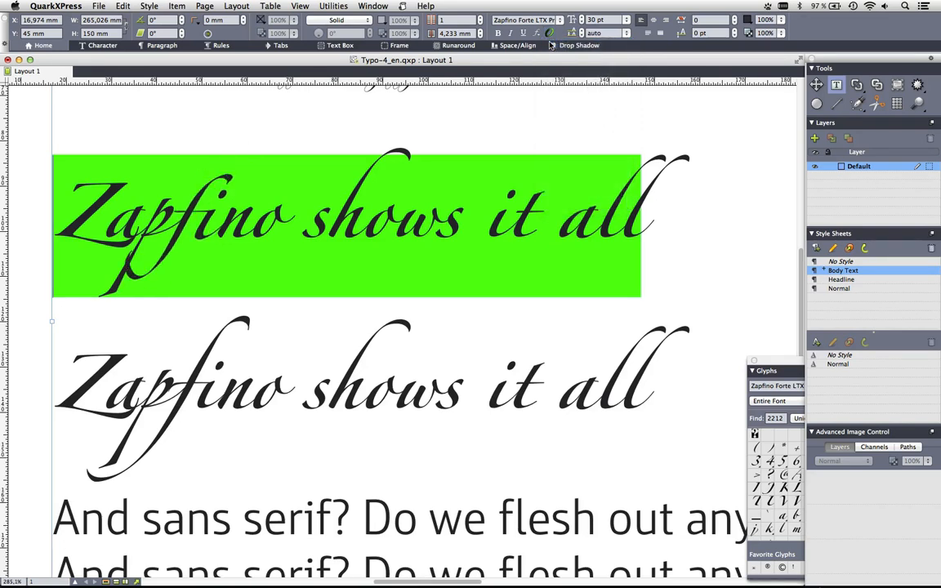
left_click(548, 37)
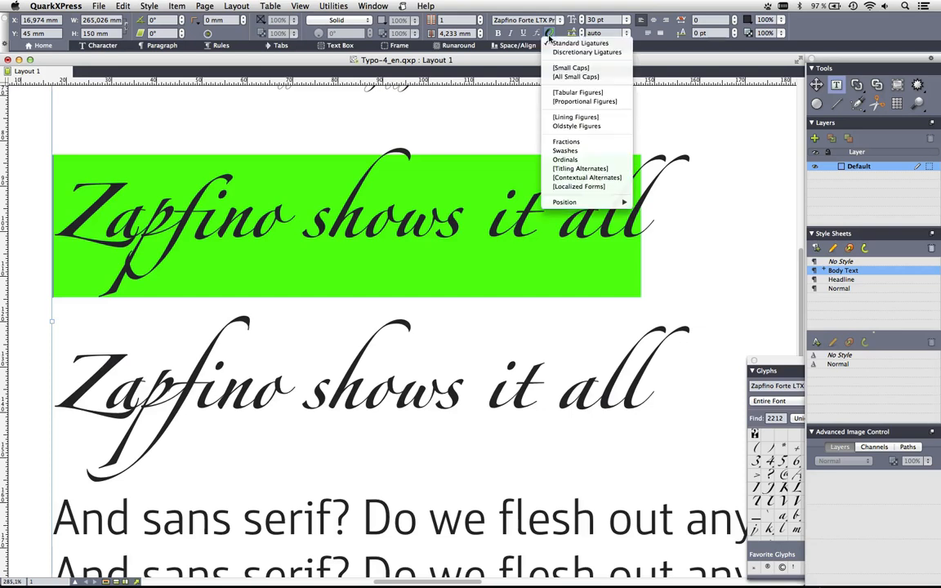
left_click(551, 29)
left_click(548, 37)
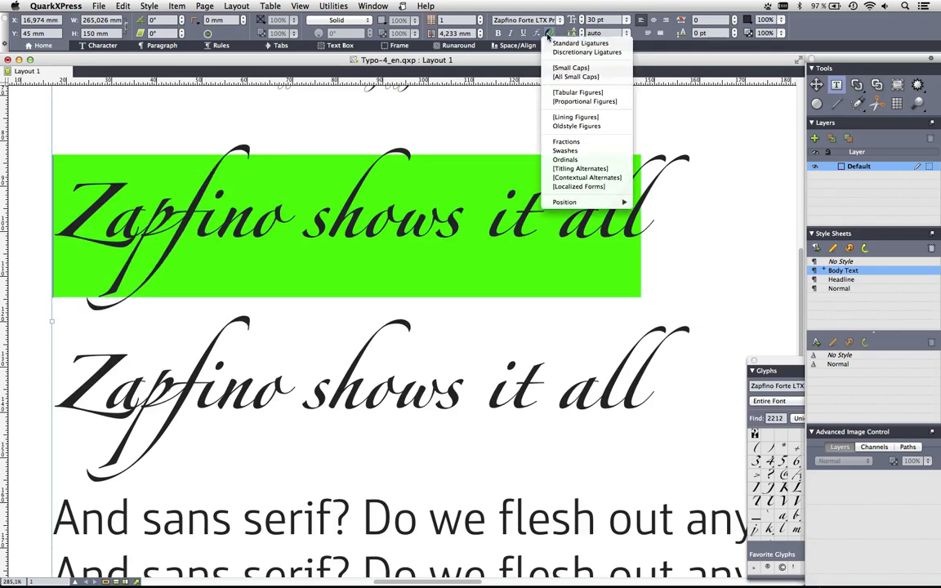
left_click(553, 45)
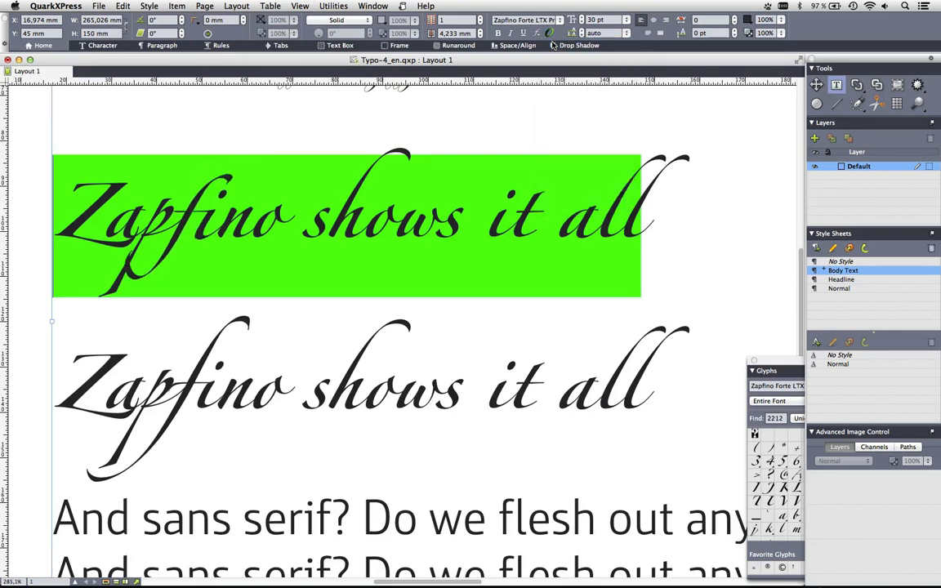
- Add the OpenType Discretionary Ligatures feature to the first Zapfino line
left_click(549, 36)
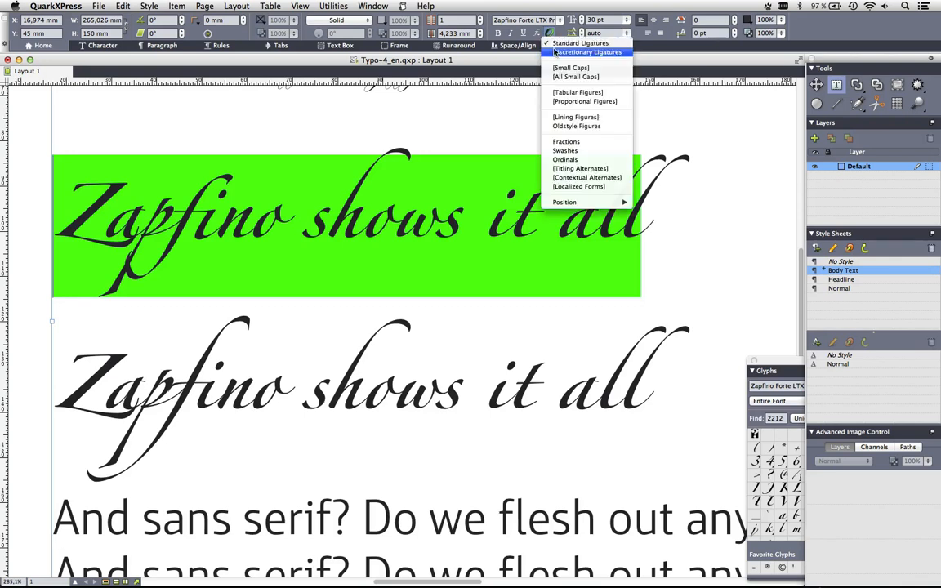
left_click(555, 52)
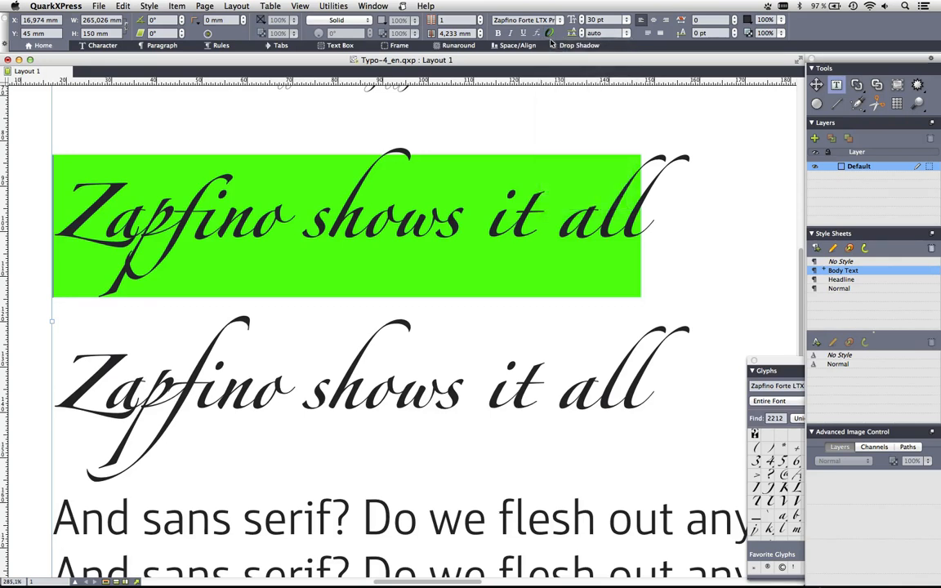
- Try the OpenType Swashes feature on the whole first Zapfino line, and turn it off again
left_click(549, 36)
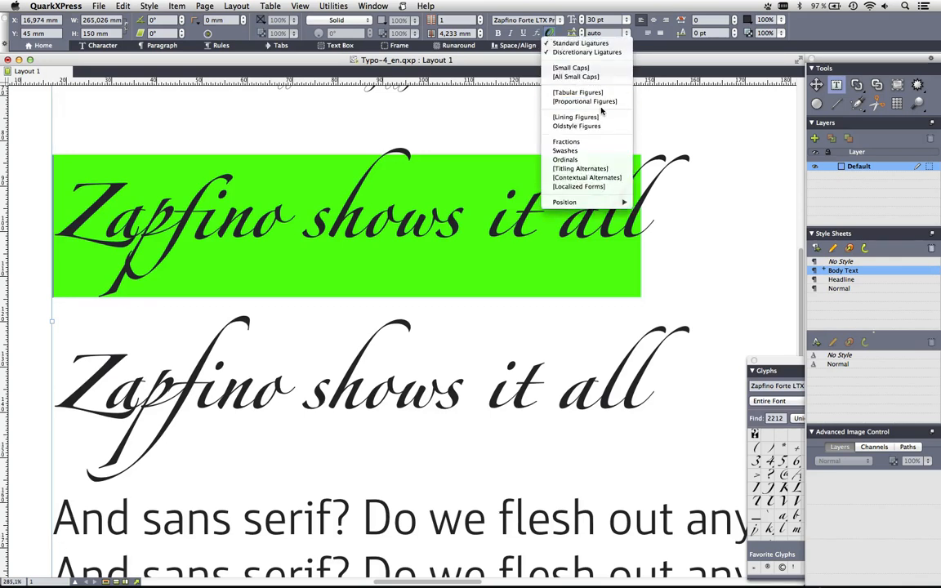
left_click(610, 152)
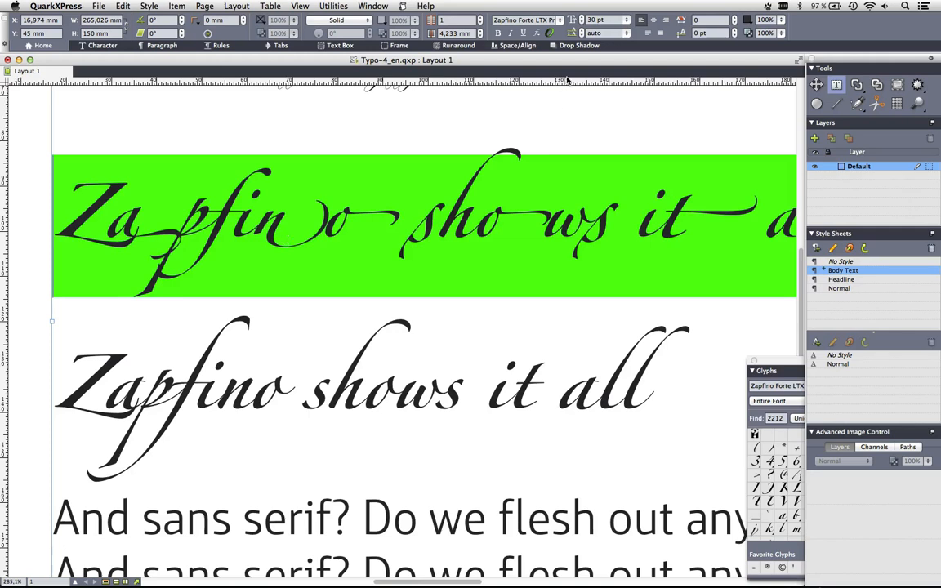
left_click(549, 39)
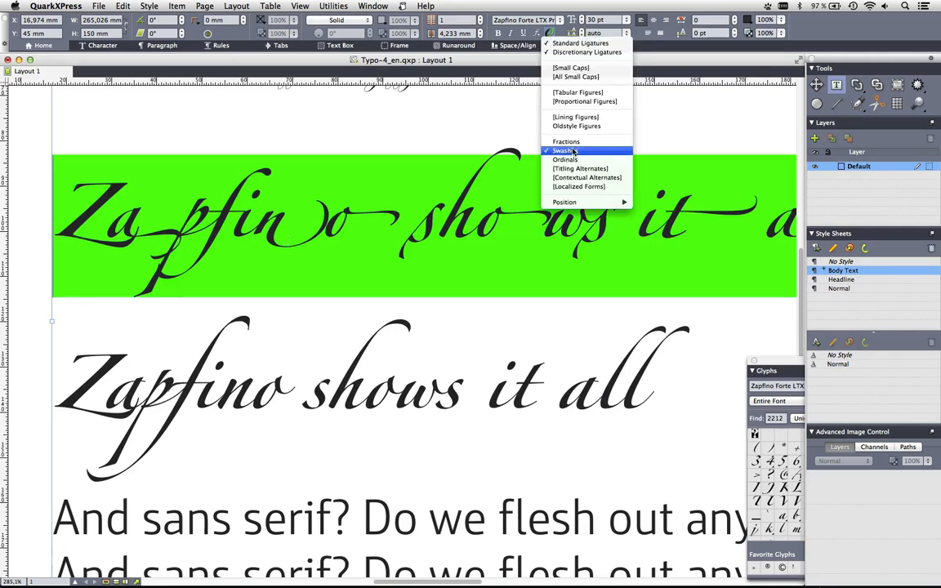
left_click(545, 153)
- Apply the OpenType Swashes feature only to the final "s" of "shows" in the first Zapfino line
left_click(446, 249)
left_click_drag(463, 230, 445, 226)
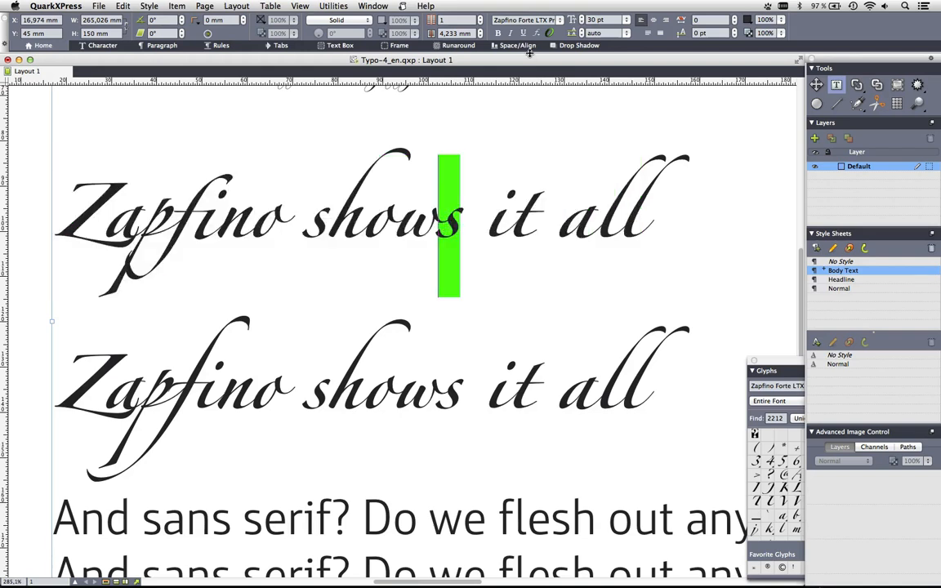
left_click(548, 32)
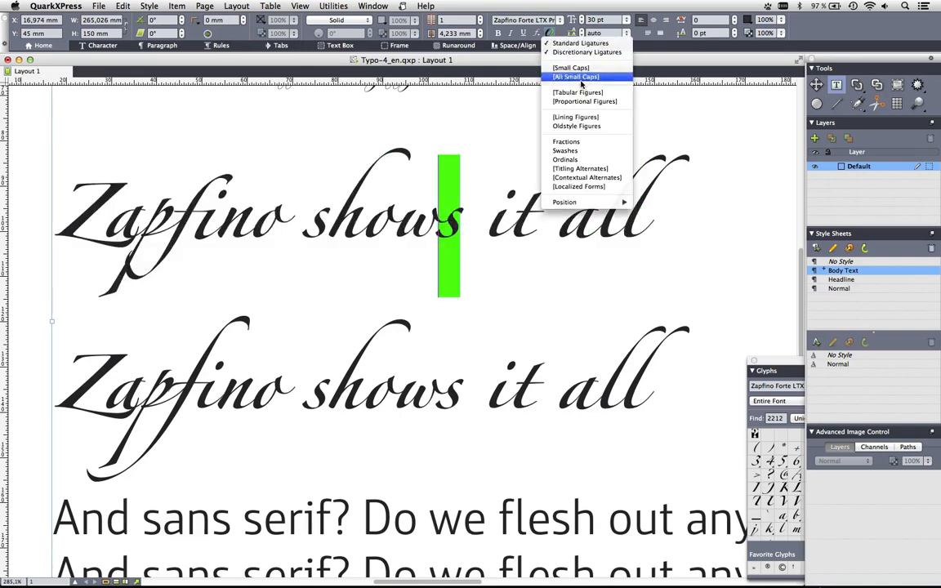
left_click(599, 150)
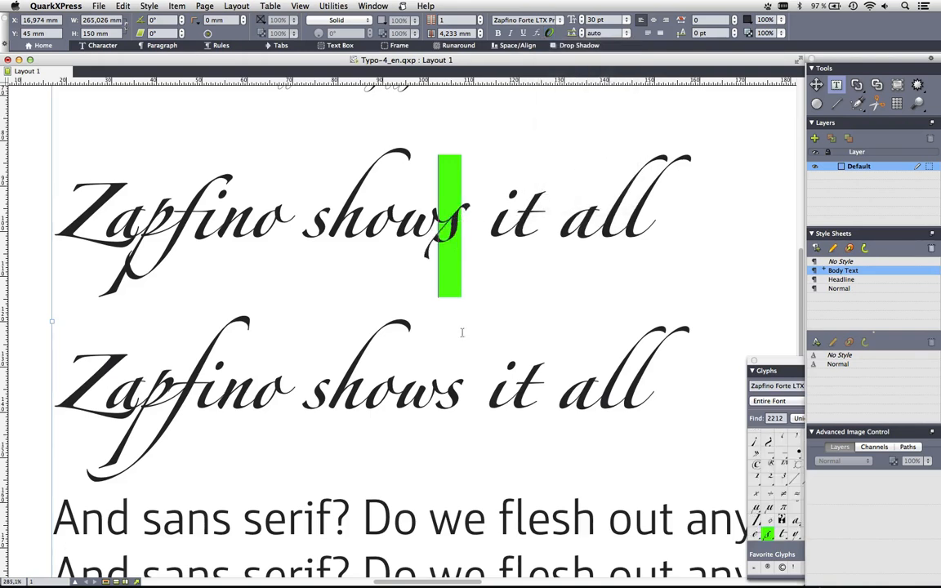
- Select the "o" of "Zapfino" in the first line and limit the Glyphs palette to Swashes (swsh)
left_click_drag(246, 206, 280, 206)
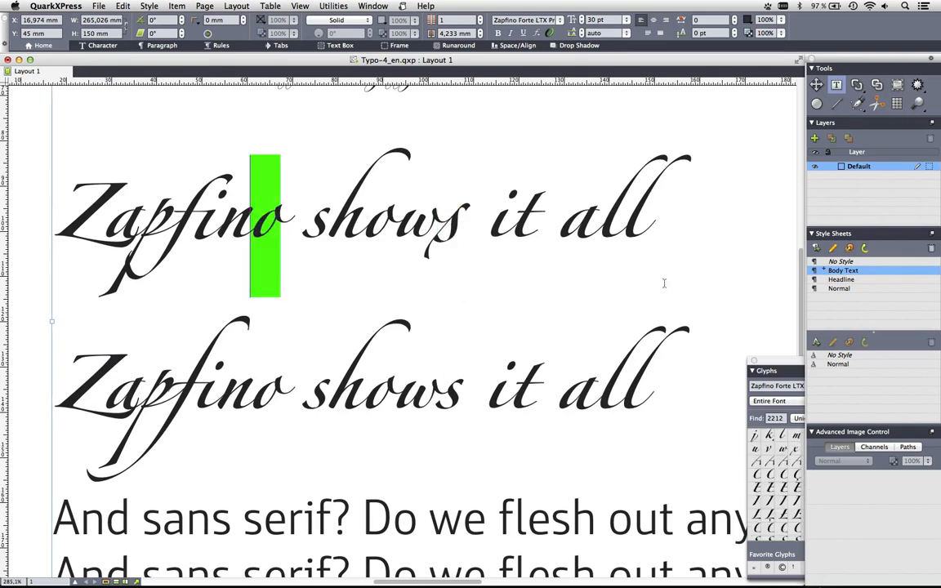
left_click_drag(773, 362, 639, 217)
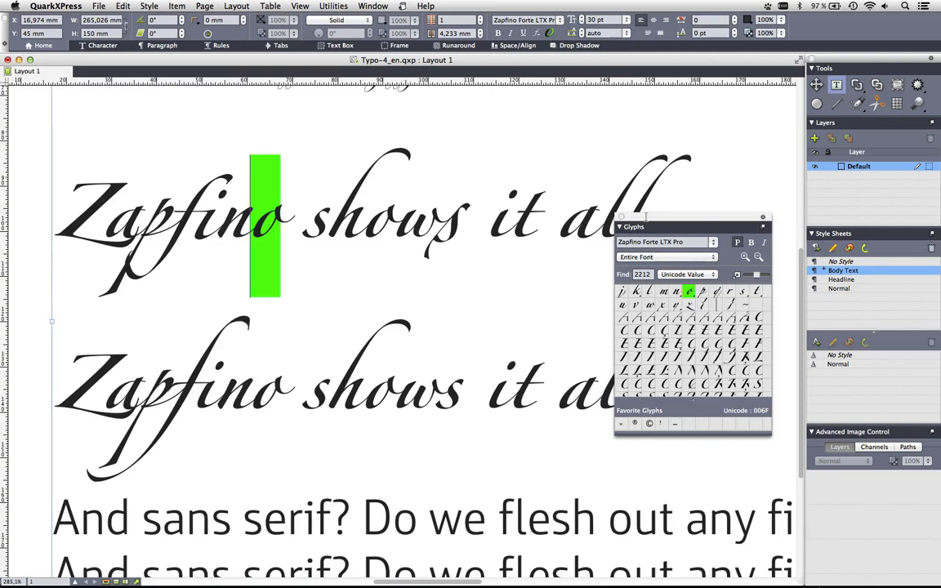
left_click(677, 258)
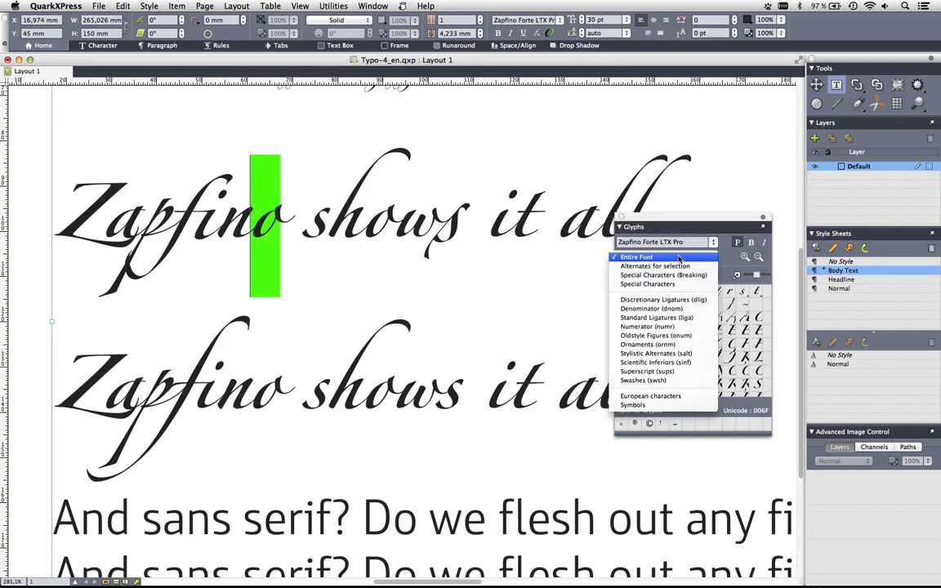
left_click(690, 381)
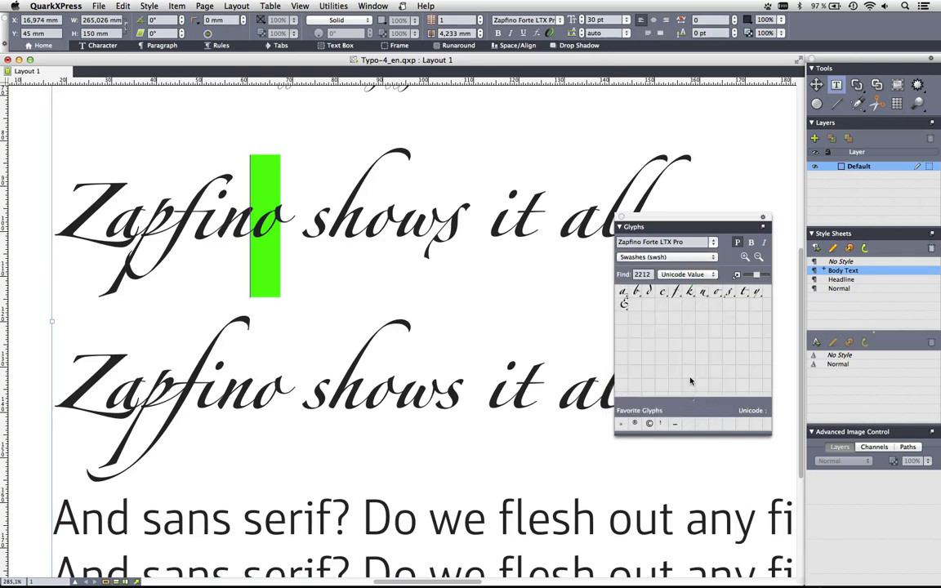
- Replace the "t" of "it" in the first Zapfino line with its swash glyph, and move the Glyphs palette off the text
left_click(462, 229)
left_click_drag(462, 231, 445, 231)
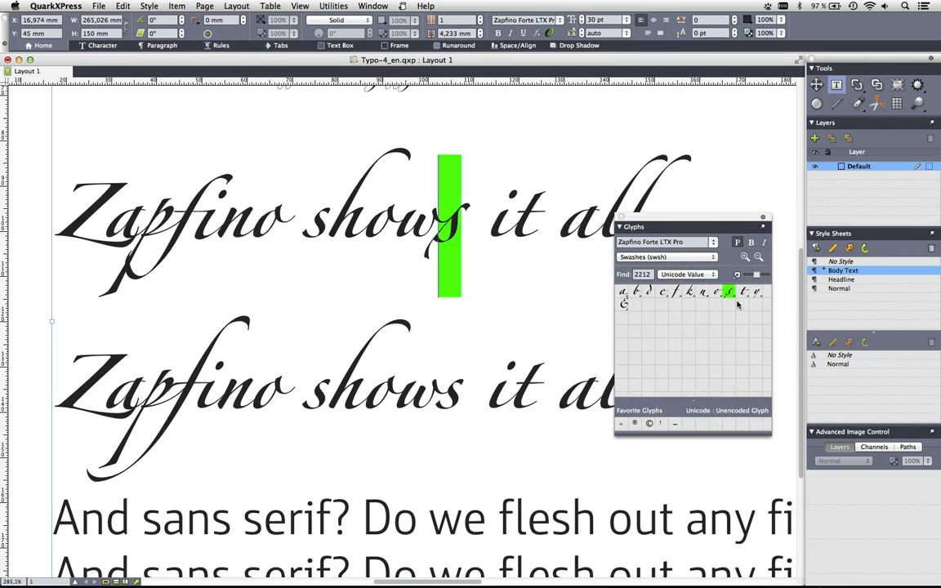
left_click_drag(281, 218, 251, 218)
left_click_drag(644, 200, 623, 203)
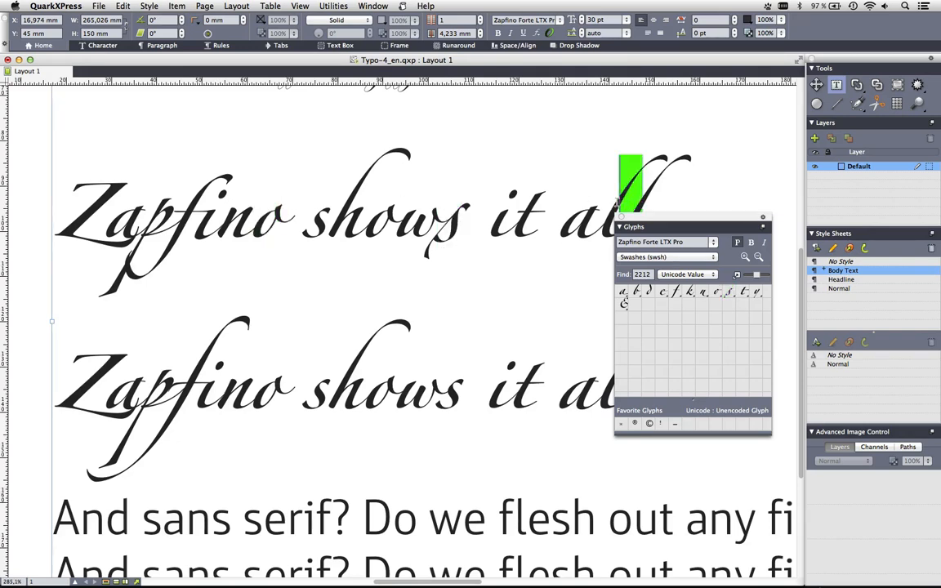
left_click(529, 217)
left_click_drag(525, 213, 516, 217)
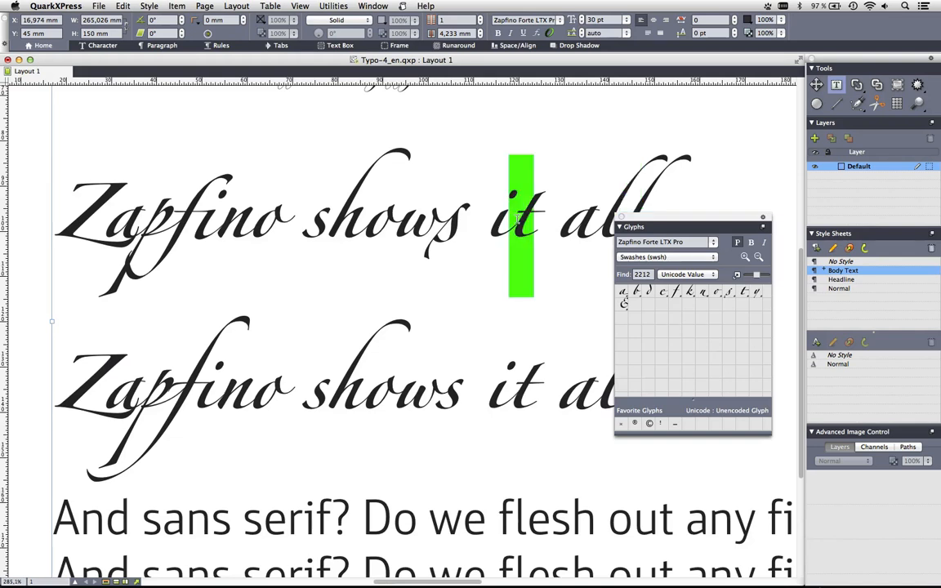
left_click(745, 294)
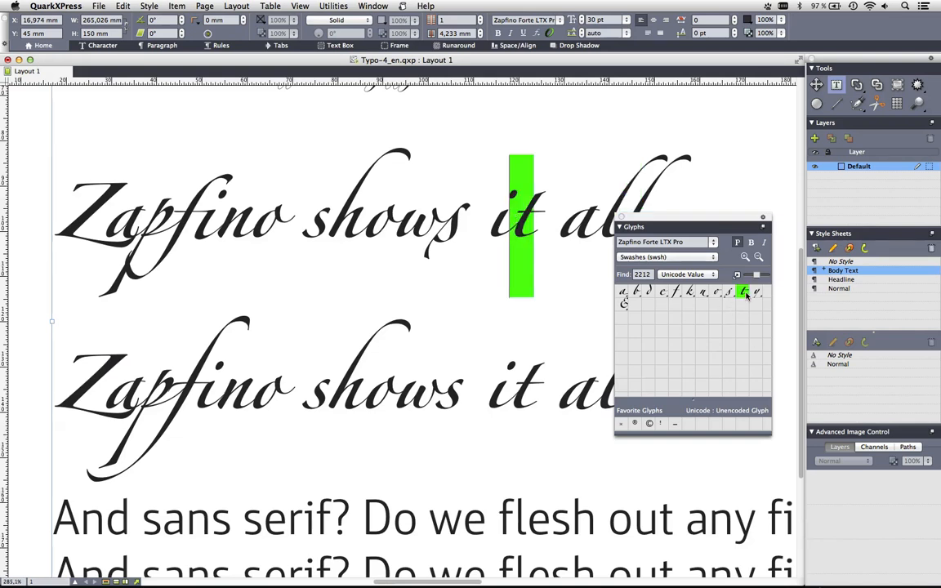
double_click(745, 294)
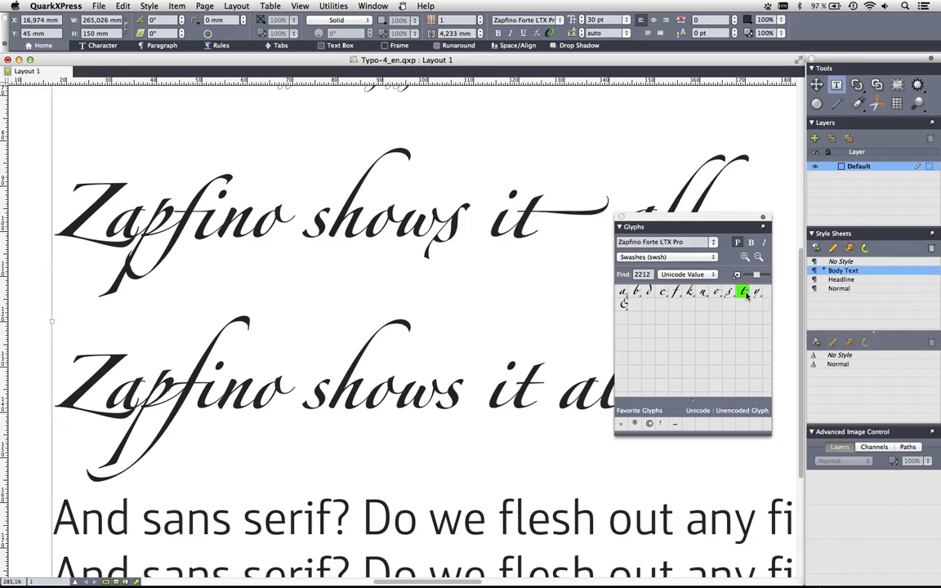
left_click_drag(653, 226, 714, 279)
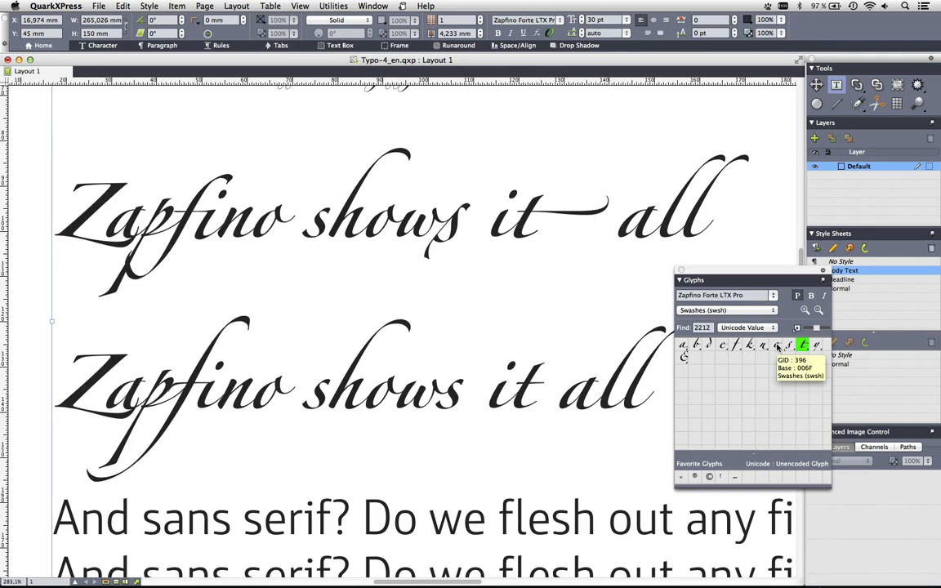
key("super+0")
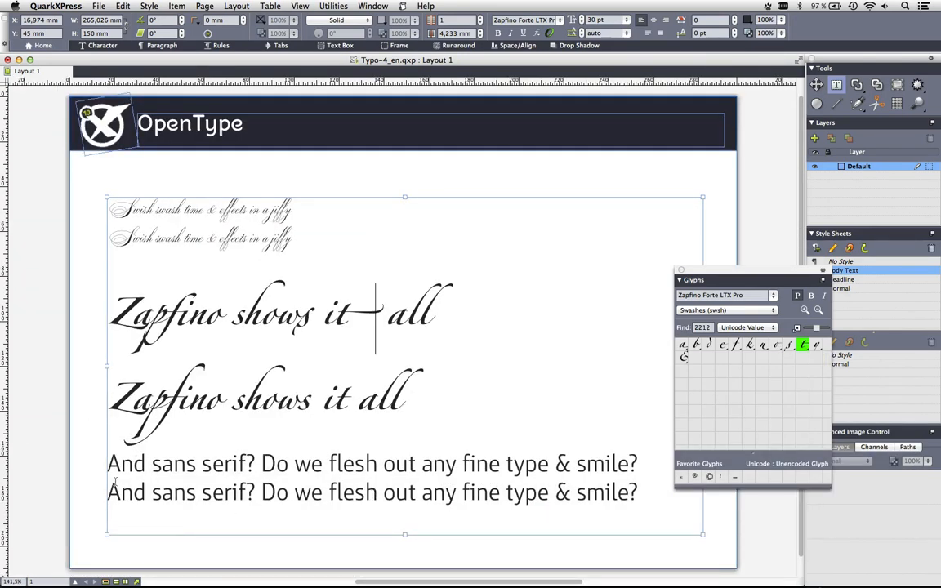
left_click_drag(104, 413, 534, 481)
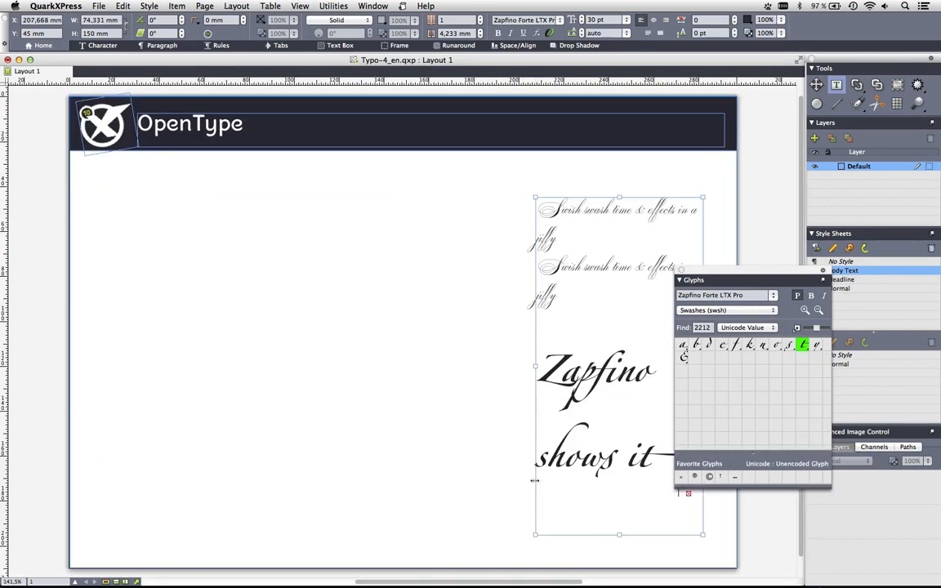
key("super+z")
- Close the Glyphs palette and apply the OpenType Standard Ligatures feature to both "And sans serif?" lines
left_click_drag(639, 494, 163, 422)
left_click_drag(263, 357, 229, 236)
left_click_drag(61, 420, 552, 454)
left_click_drag(712, 276, 797, 381)
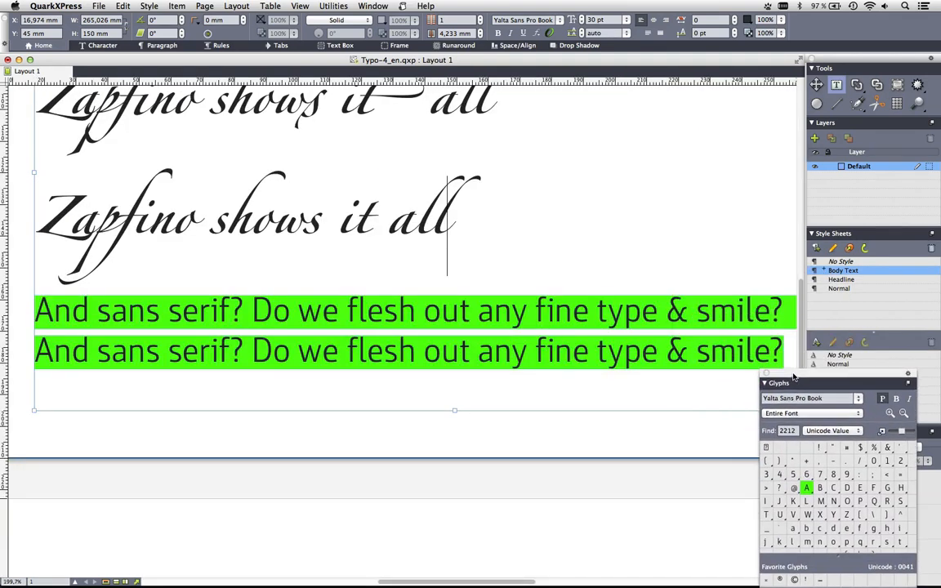
left_click(766, 374)
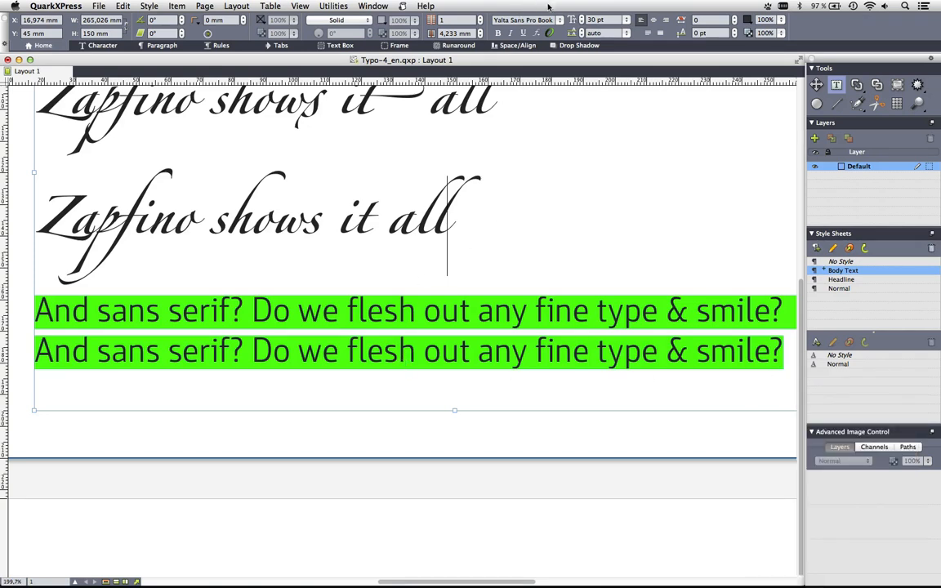
left_click(549, 34)
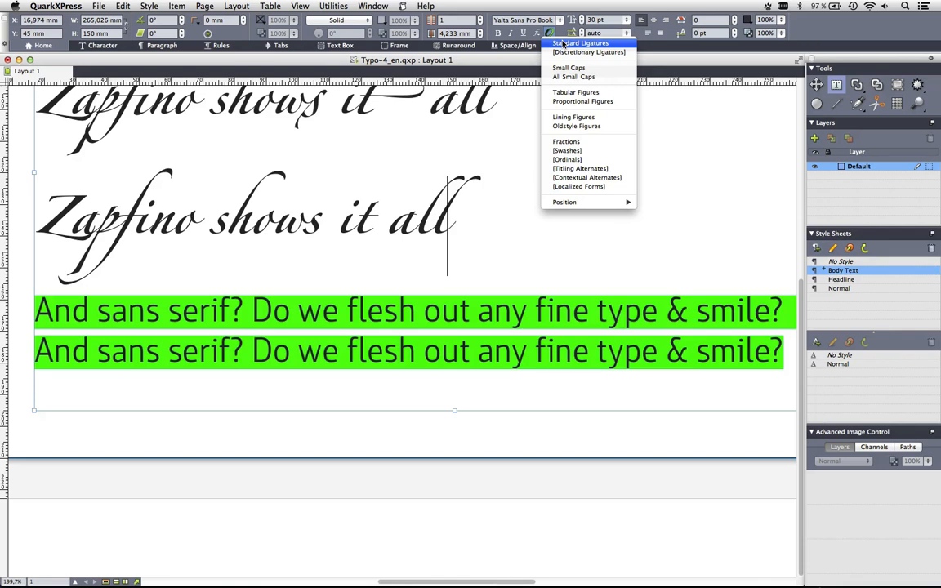
left_click(563, 43)
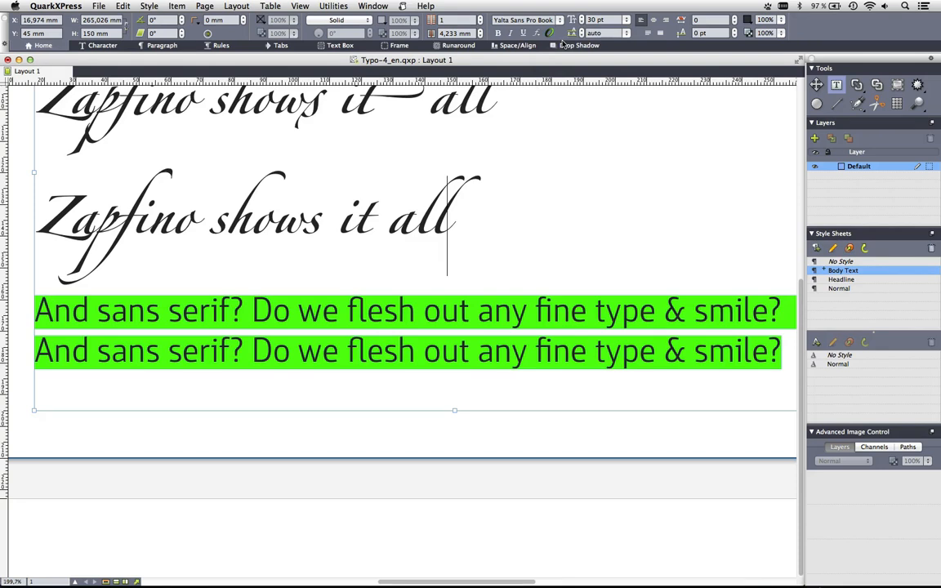
- Undo the ligatures on both "And sans serif?" lines and apply Standard Ligatures only to the first one, toggling the feature off and on
key("super+z")
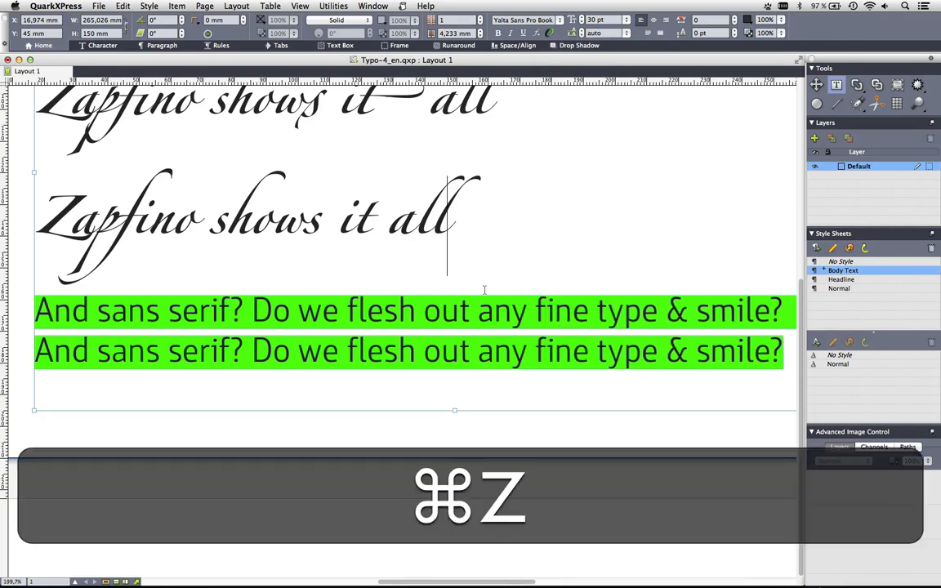
triple_click(468, 309)
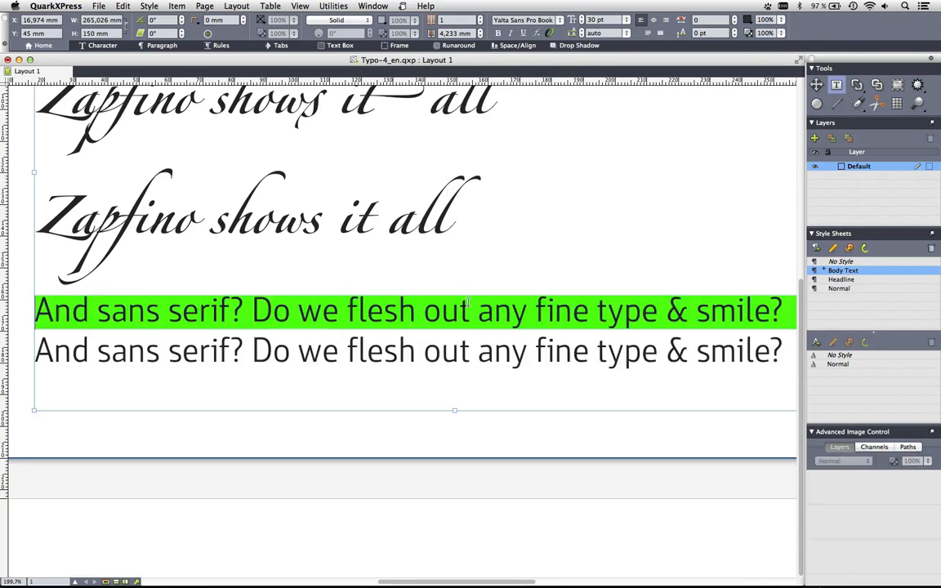
left_click(550, 34)
left_click(555, 42)
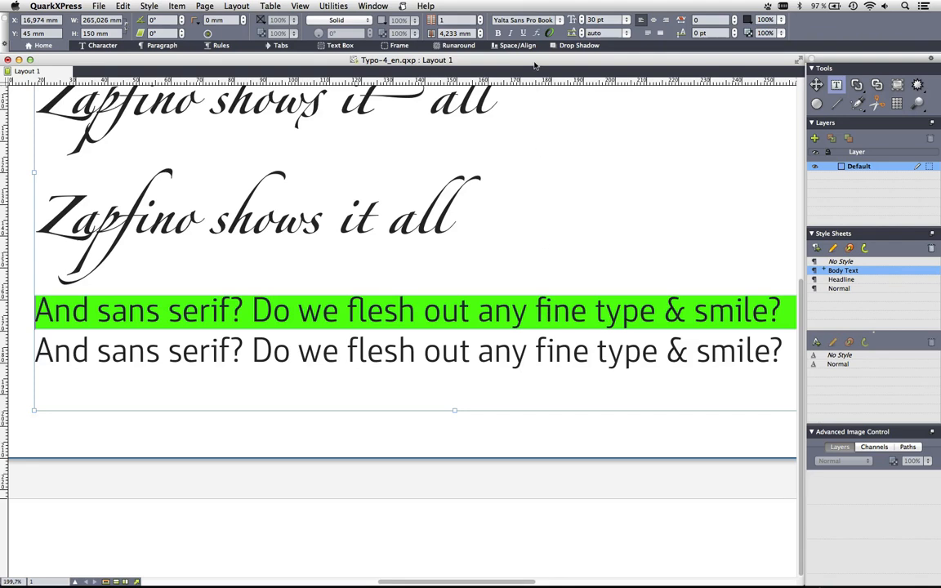
left_click(549, 34)
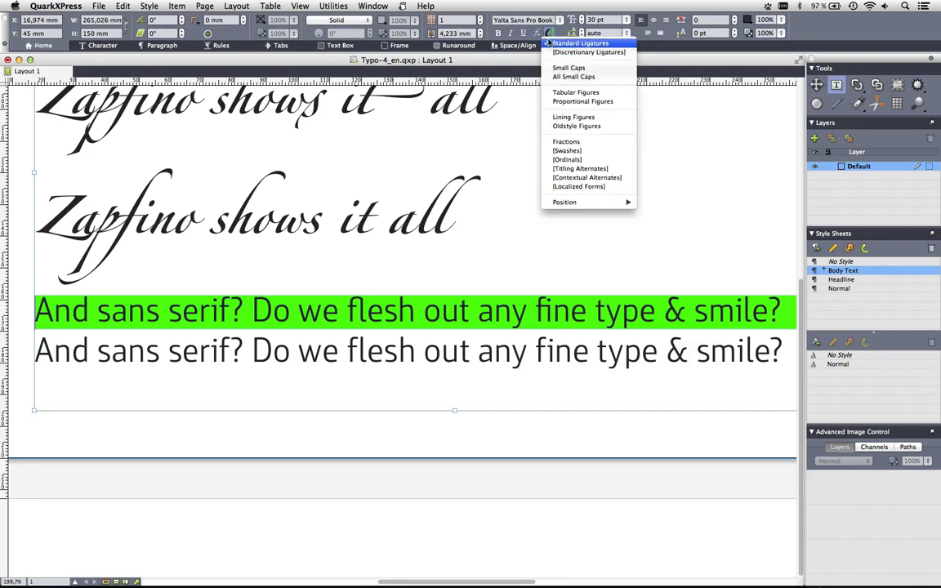
left_click(549, 42)
left_click(549, 33)
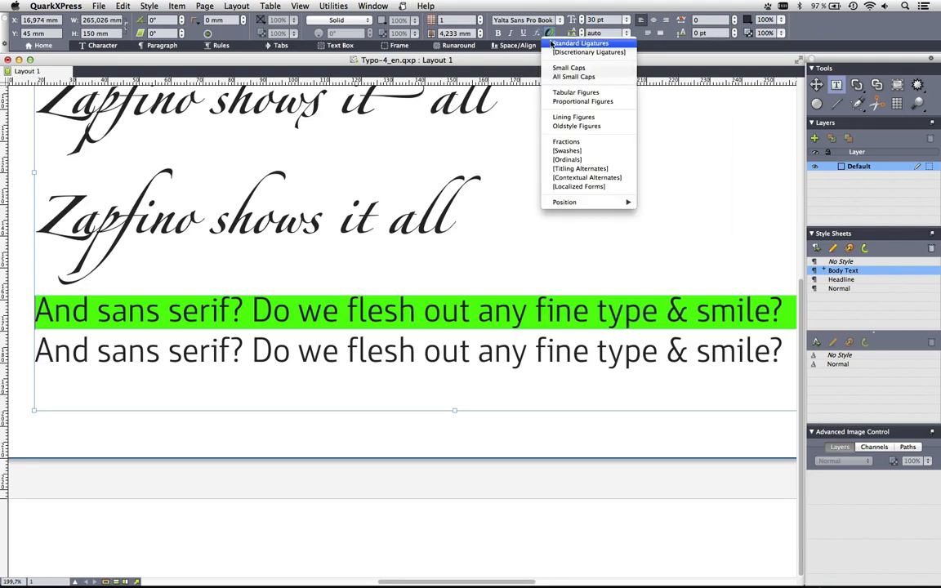
left_click(550, 42)
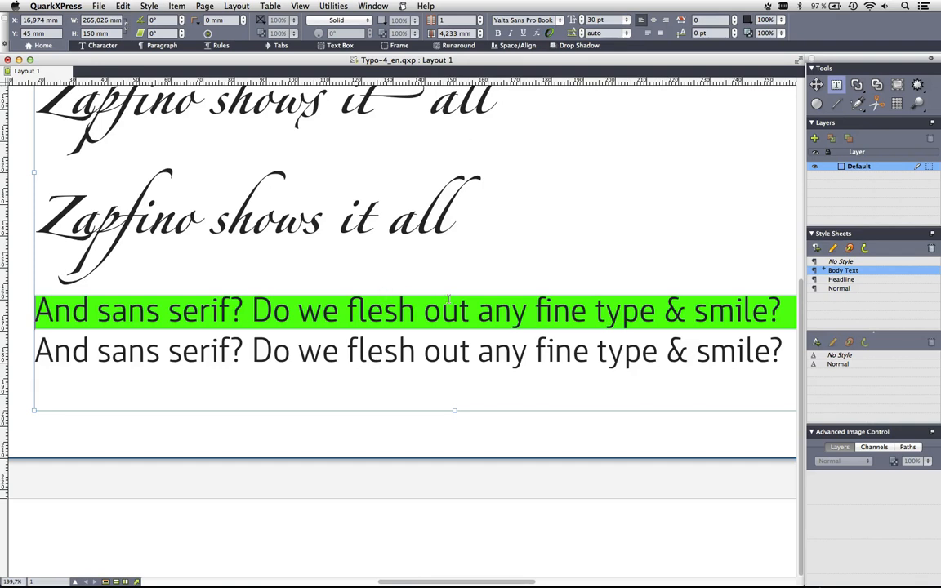
- Raise the tracking of the first "And sans serif?" line in steps of 1 unit up to 3
key("alt")
left_click(734, 19, "alt")
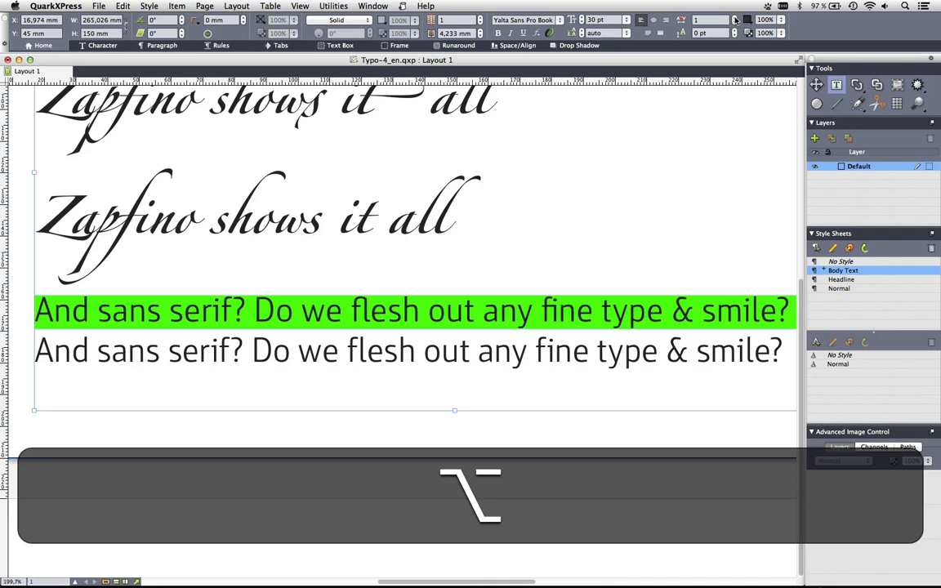
left_click(734, 19, "alt")
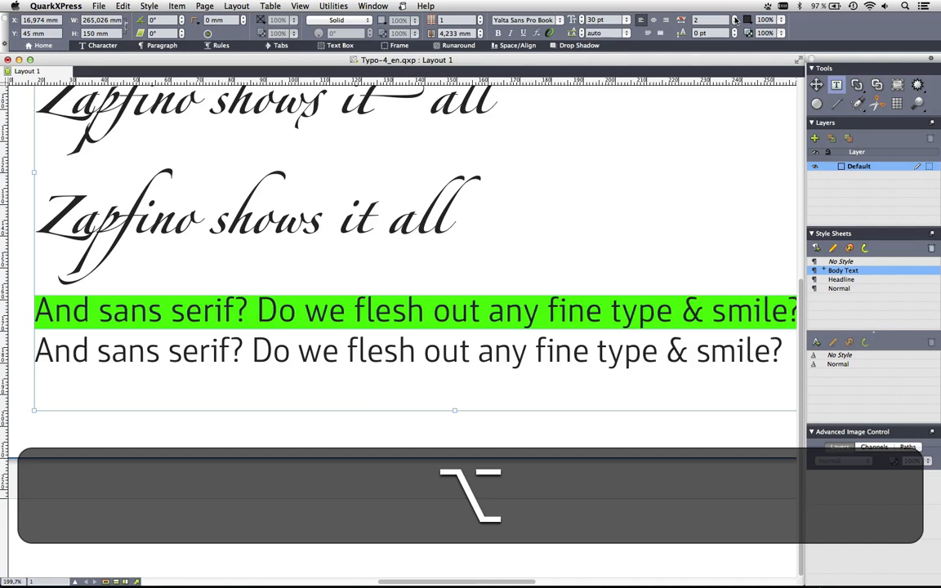
left_click(734, 22, "alt")
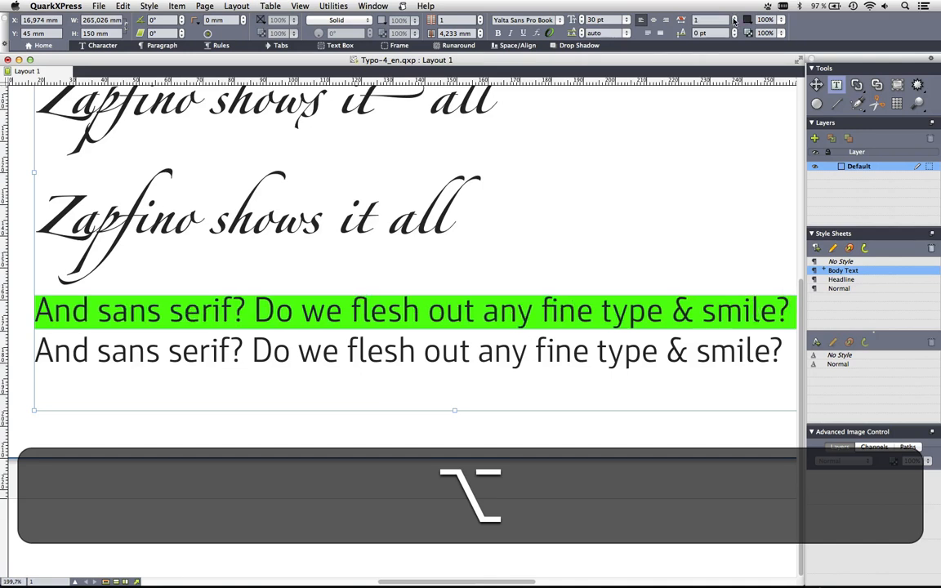
left_click(734, 19, "alt")
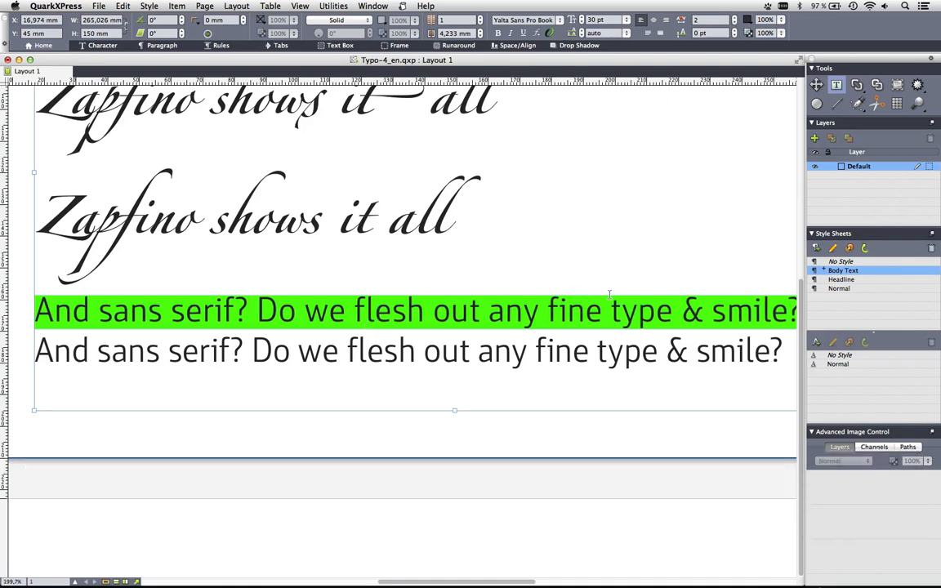
left_click_drag(573, 291, 530, 279)
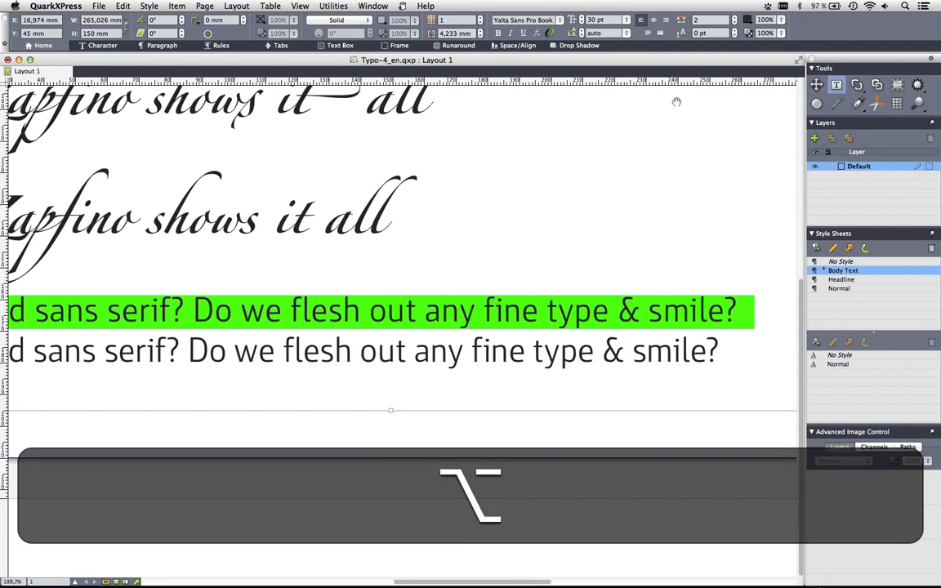
left_click(733, 18)
left_click_drag(364, 286, 462, 286)
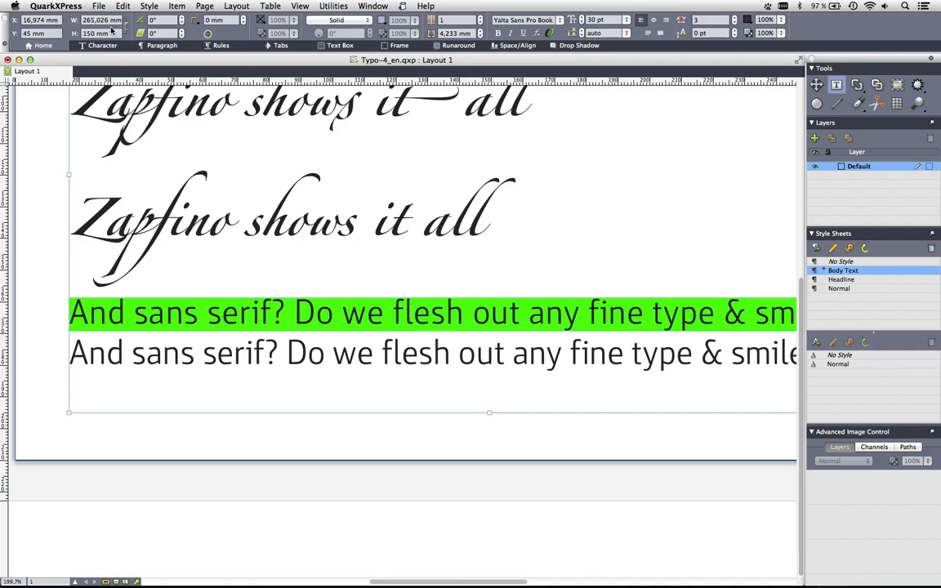
- Set the ligatures Break Above value to 5 in the print layout's Character preferences
left_click(39, 5)
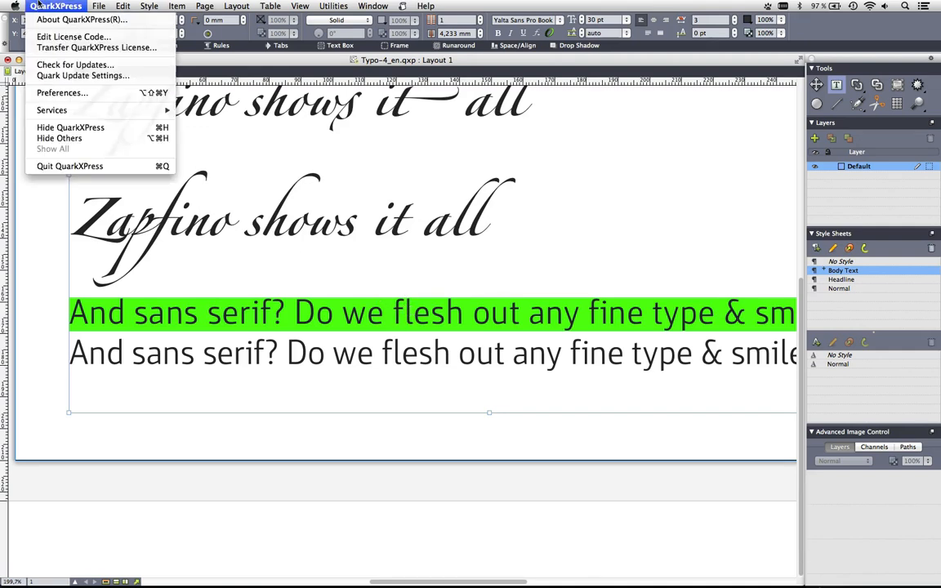
left_click(66, 92)
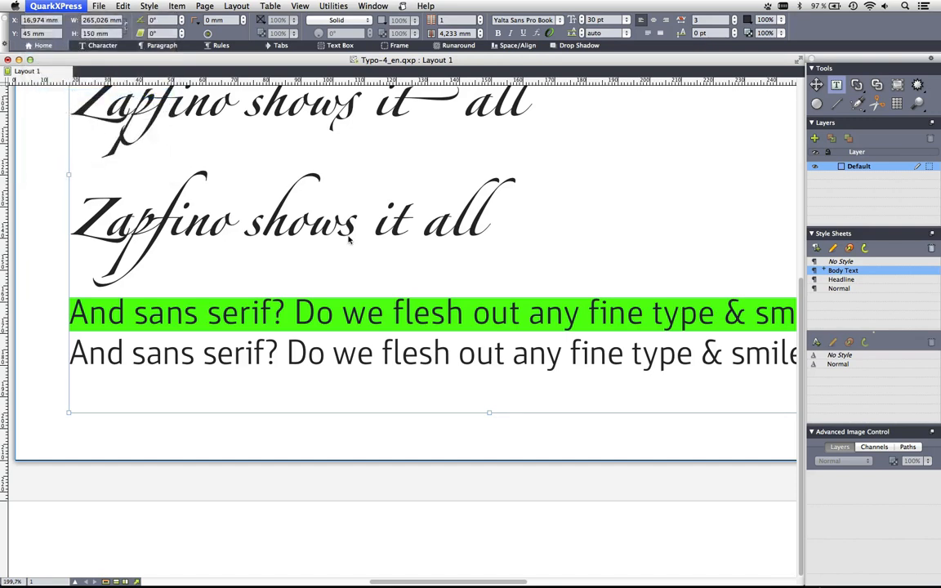
scroll(359, 269, "down", 3)
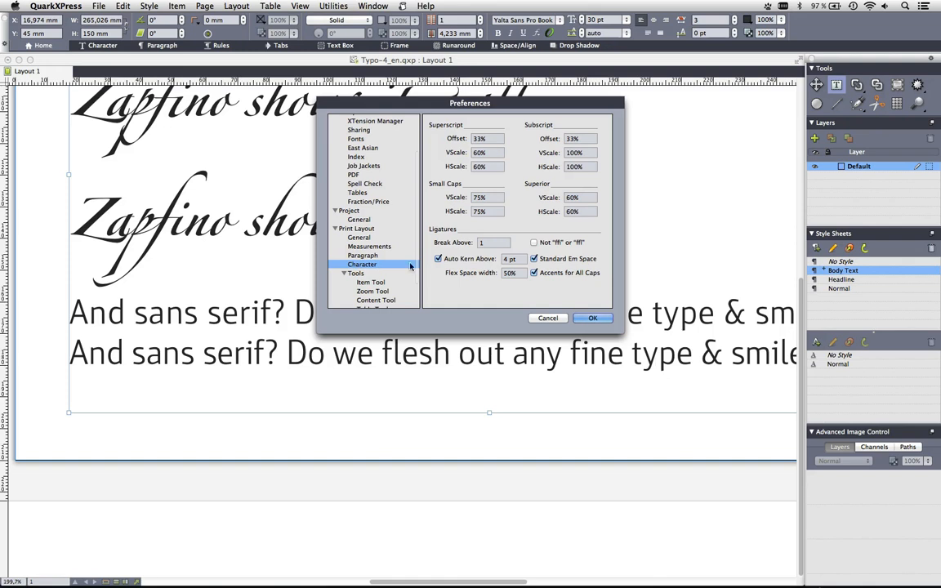
double_click(480, 242)
type("5")
left_click(593, 318)
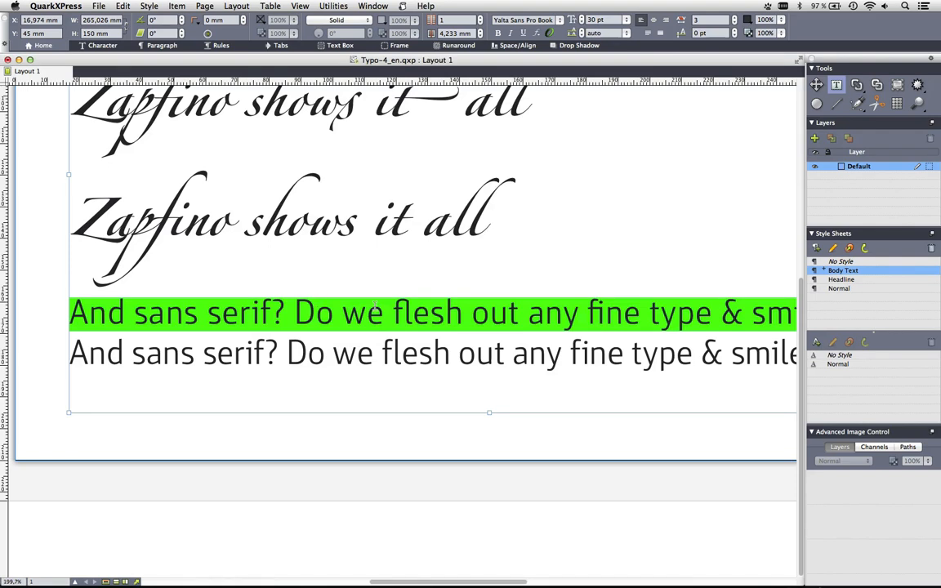
- Raise the tracking of the first "And sans serif?" line in steps of 1 unit up to 6
scroll(367, 278, "right", 3)
scroll(408, 309, "right", 3)
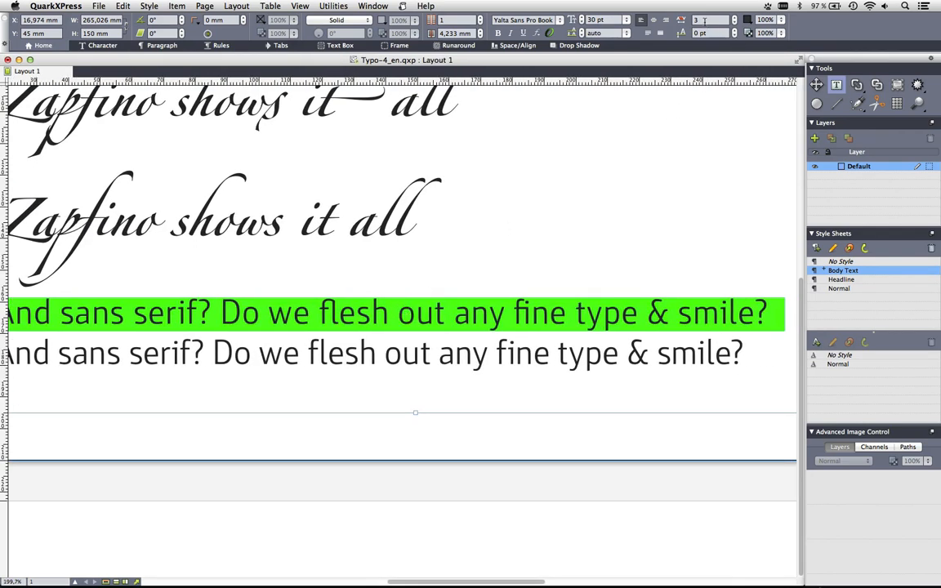
key("alt")
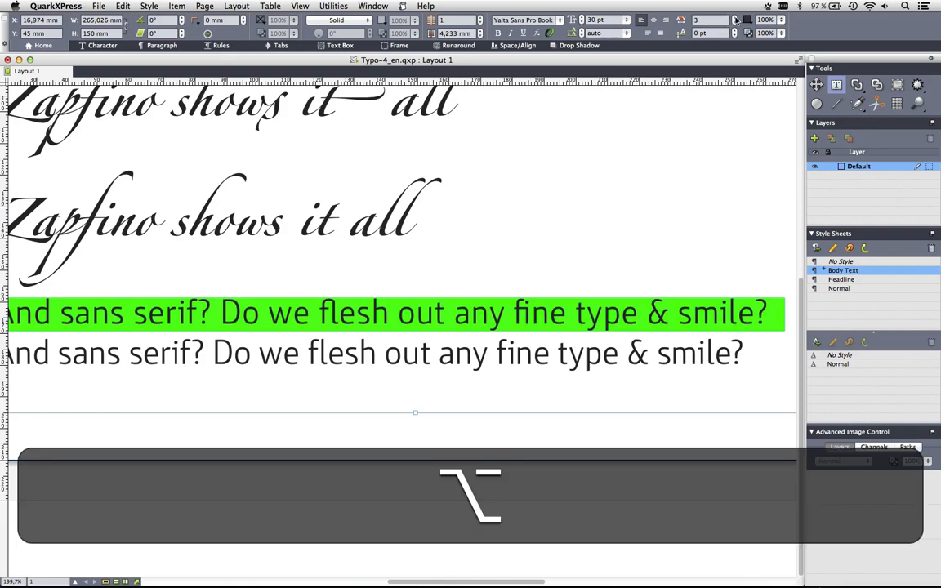
left_click(735, 17, "alt")
left_click(735, 17, "alt")
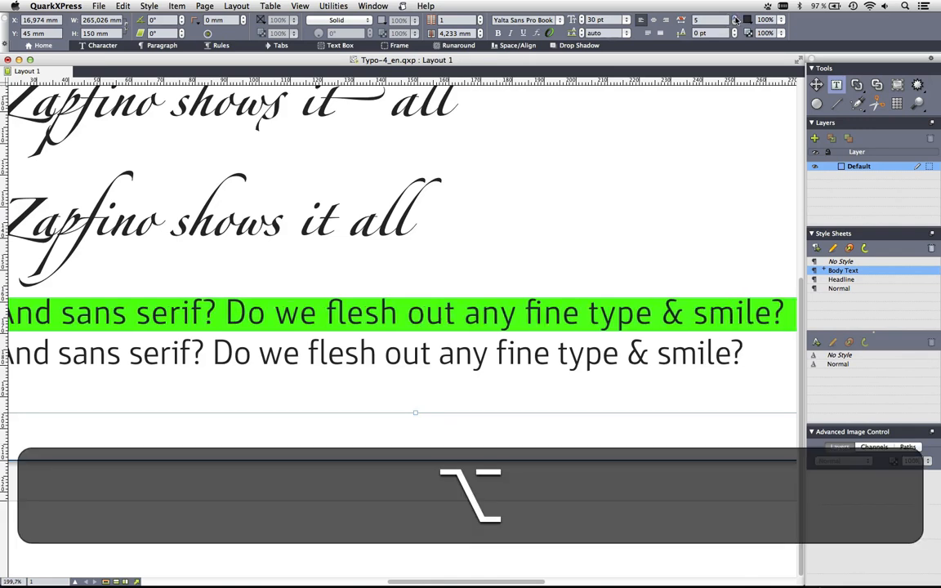
left_click(735, 18, "alt")
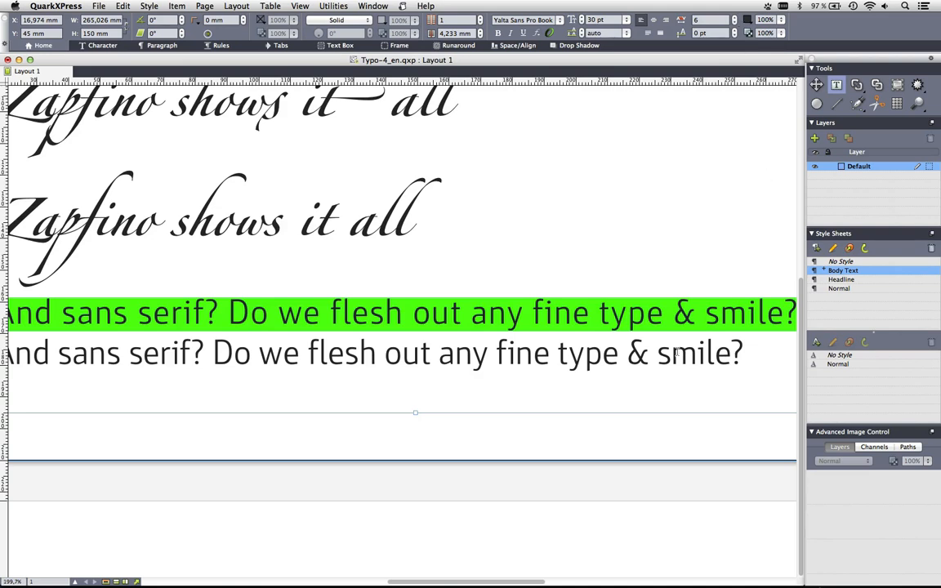
- Replace the ampersand in the first "And sans serif?" line with its Stylistic Alternates (salt) glyph from the Glyphs palette
left_click(699, 316)
key("shift+Left")
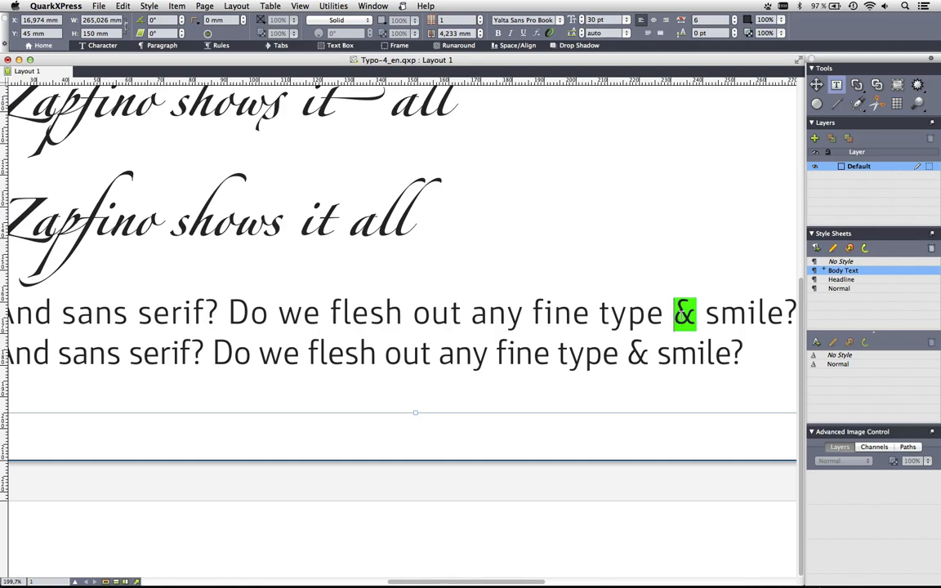
left_click(385, 7)
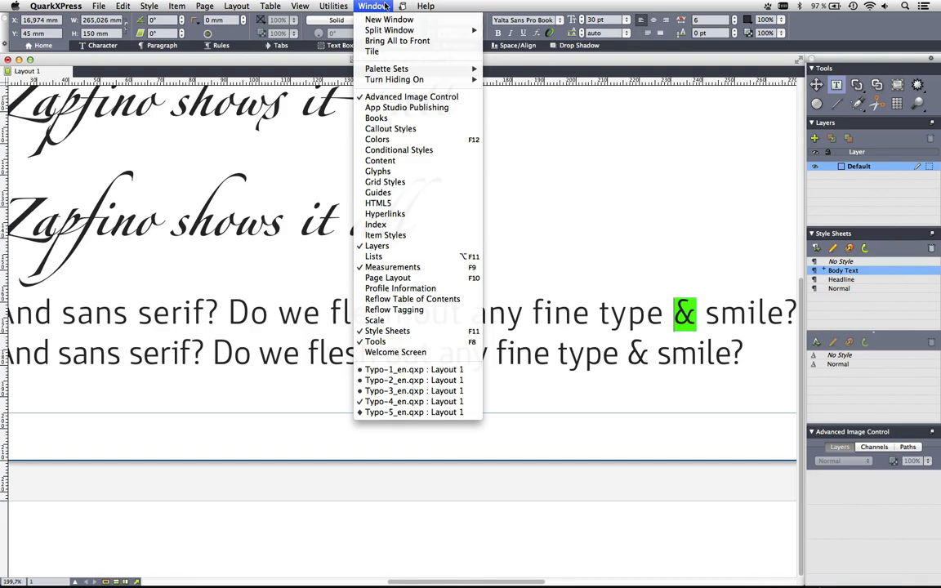
left_click(377, 171)
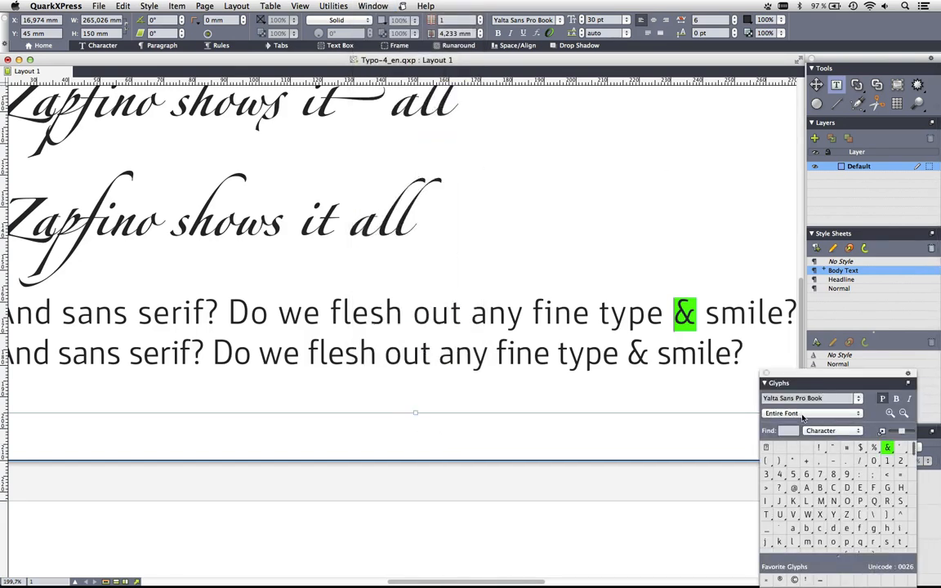
left_click(801, 414)
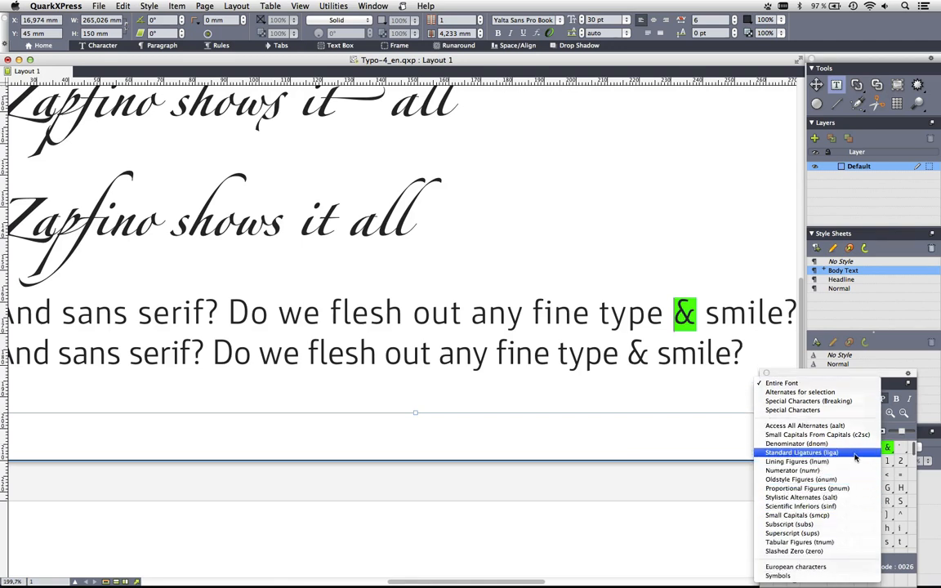
left_click(845, 497)
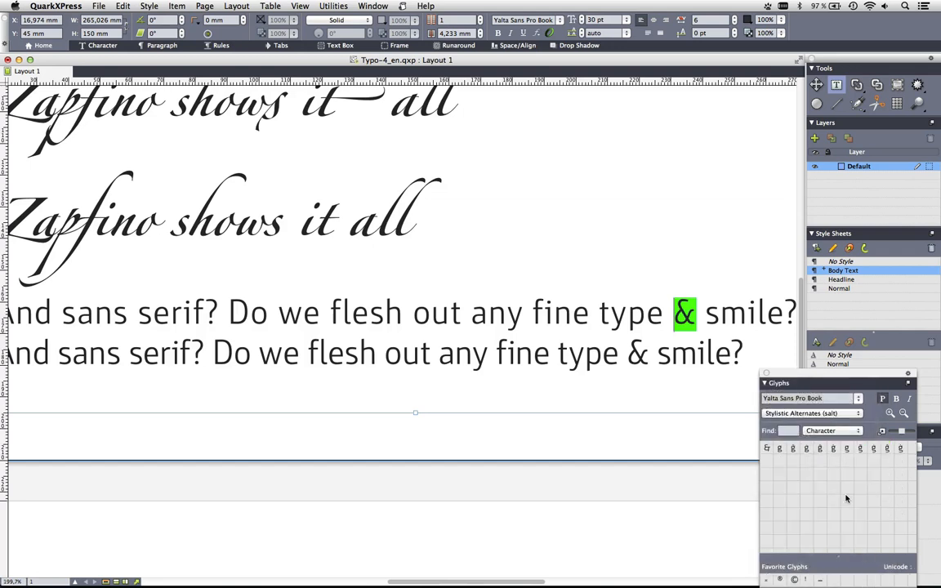
double_click(768, 449)
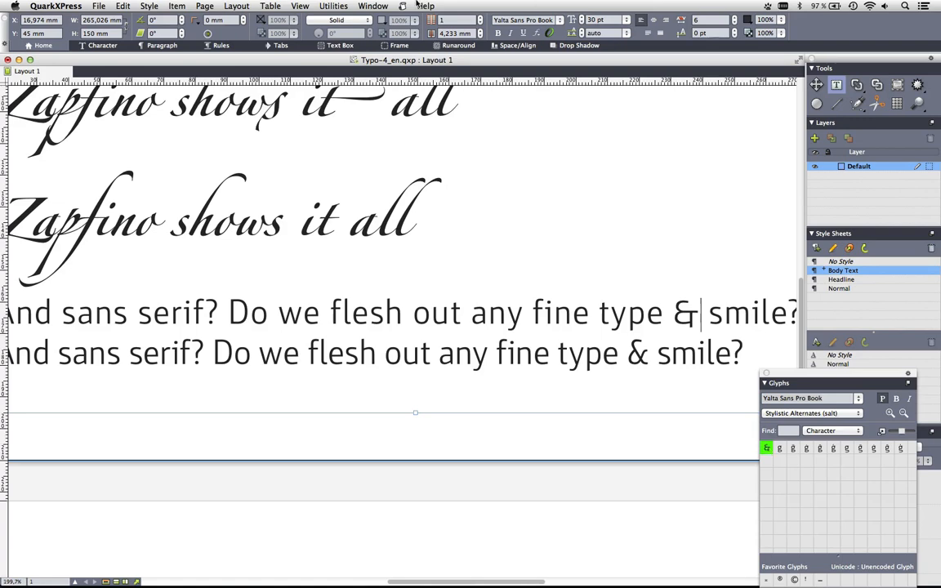
- In Typo-5_en.qxp, apply the OpenType Ordinals feature to the "OpenType, 2nd" headline and update the Headline style sheet from it
left_click(373, 6)
left_click(425, 412)
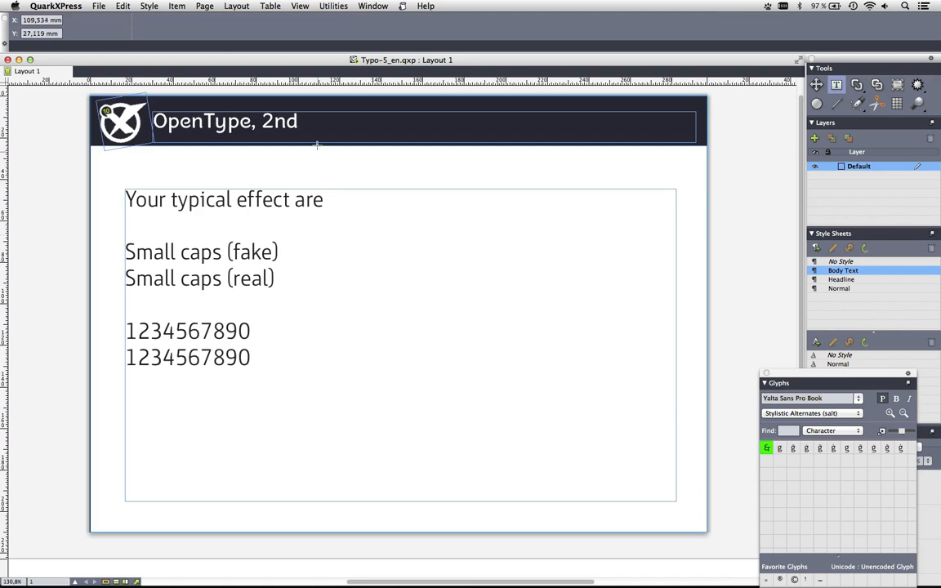
left_click(305, 122)
double_click(303, 122)
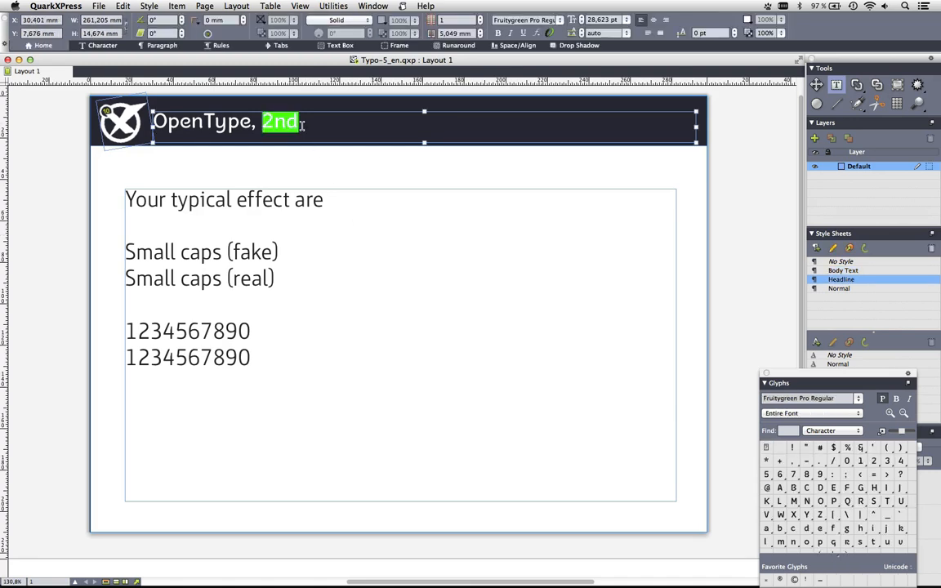
triple_click(304, 121)
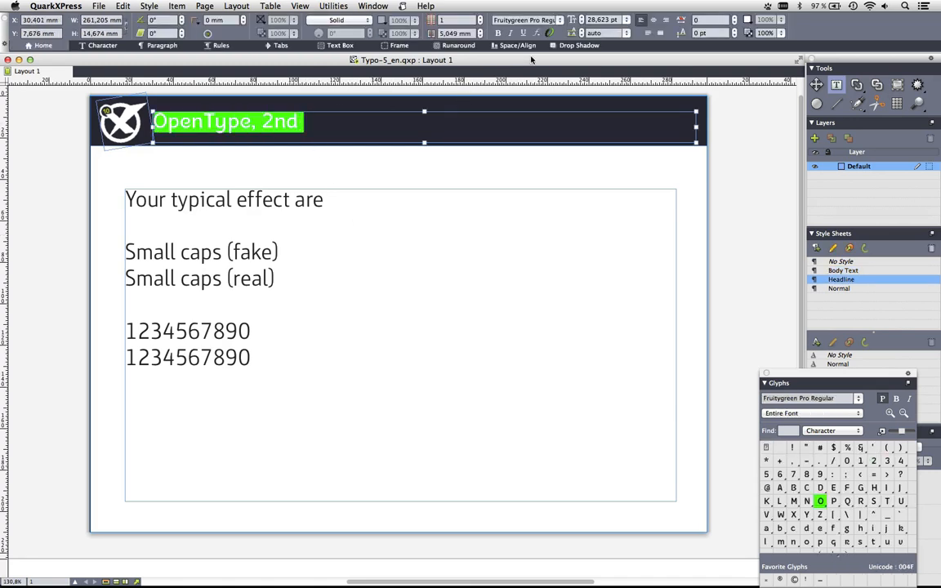
left_click(551, 33)
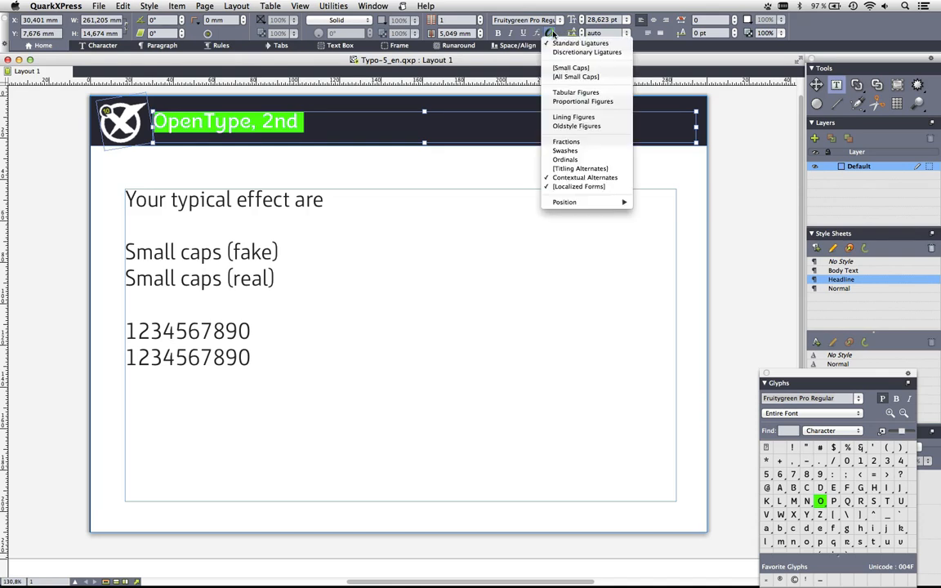
left_click(603, 160)
left_click(367, 122)
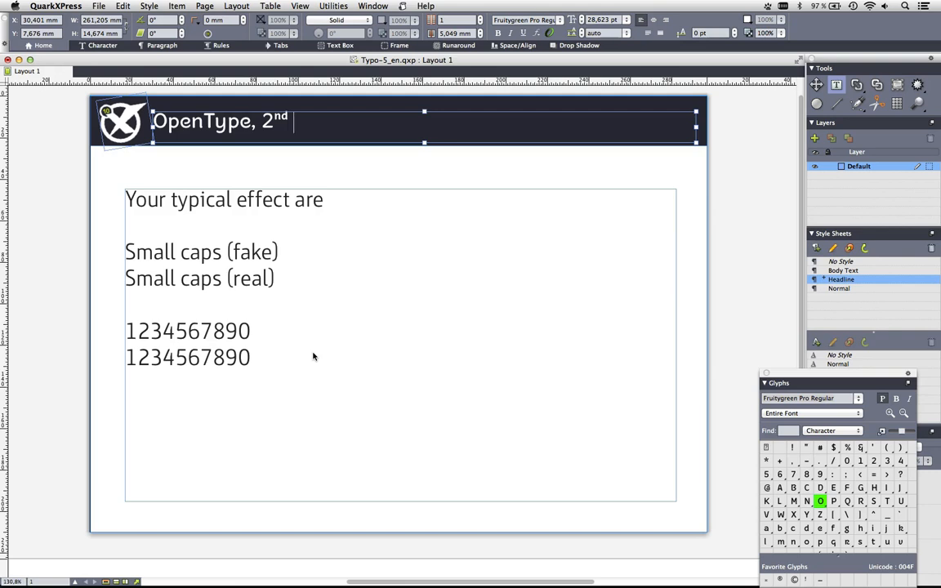
left_click(867, 250)
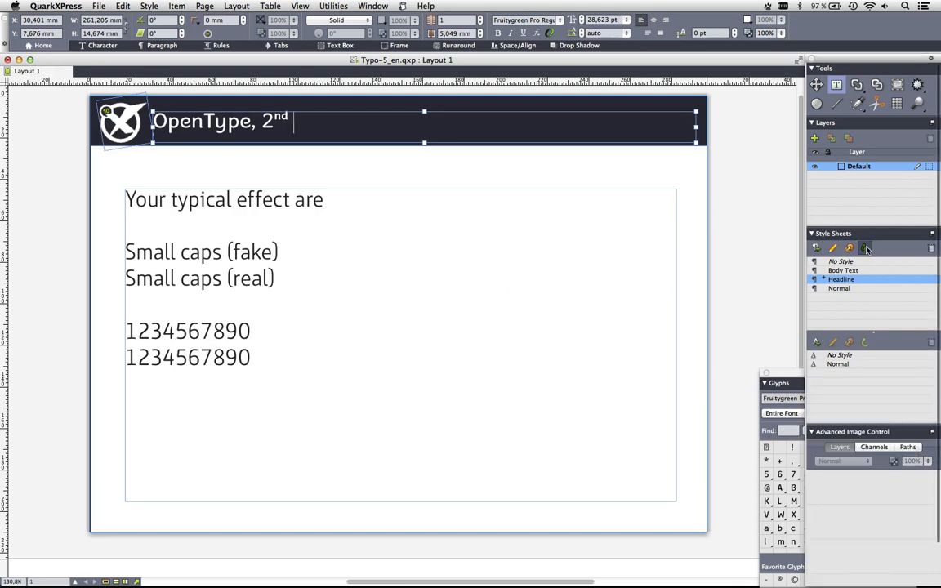
- Replace "2nd" in the headline with "1st", and change that to "3rd and more"
left_click_drag(293, 121, 262, 121)
type("1st")
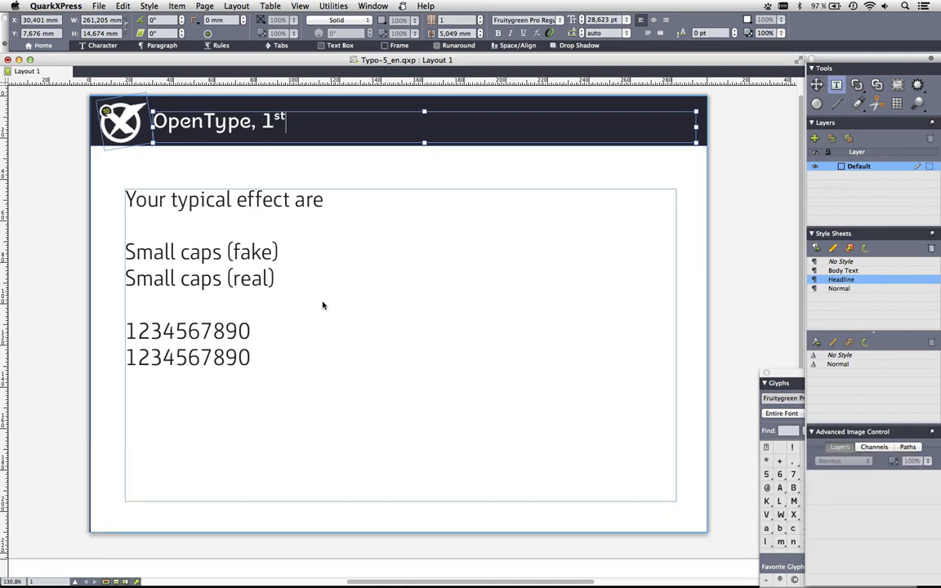
key("BackSpace")
key("BackSpace")
key("BackSpace")
type("3rd")
type("and mor")
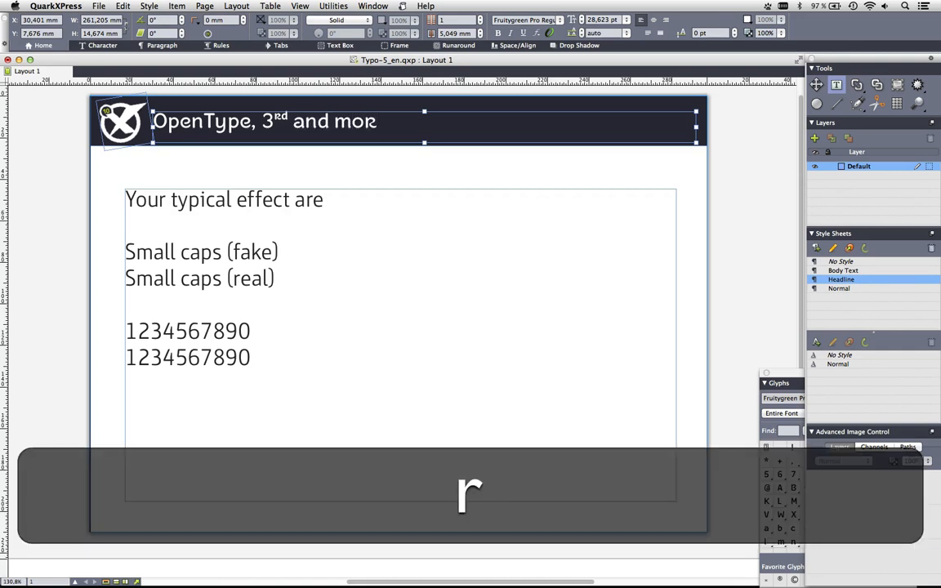
type("w")
key("BackSpace")
type("e")
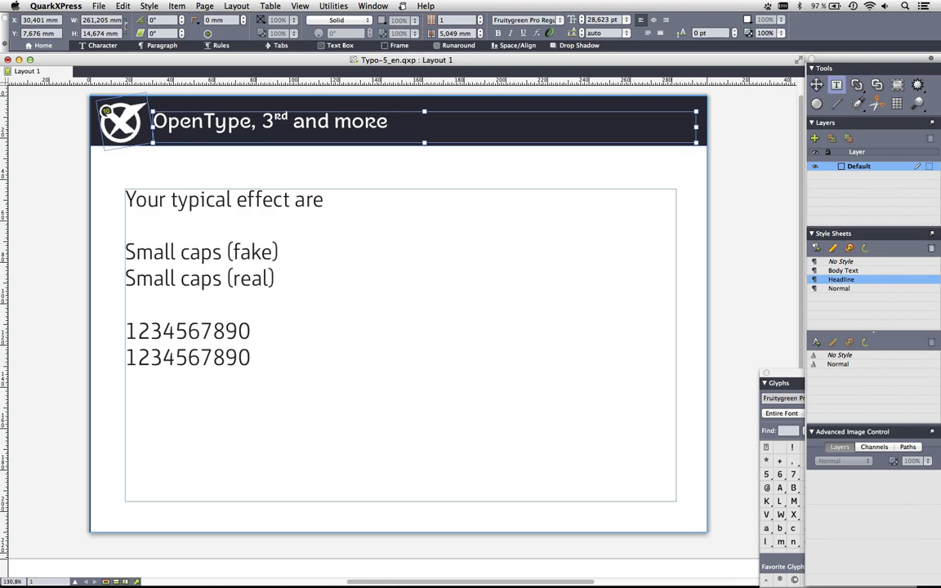
- Apply the Small Caps type style to the "Small caps (fake)" line
left_click_drag(109, 243, 307, 310)
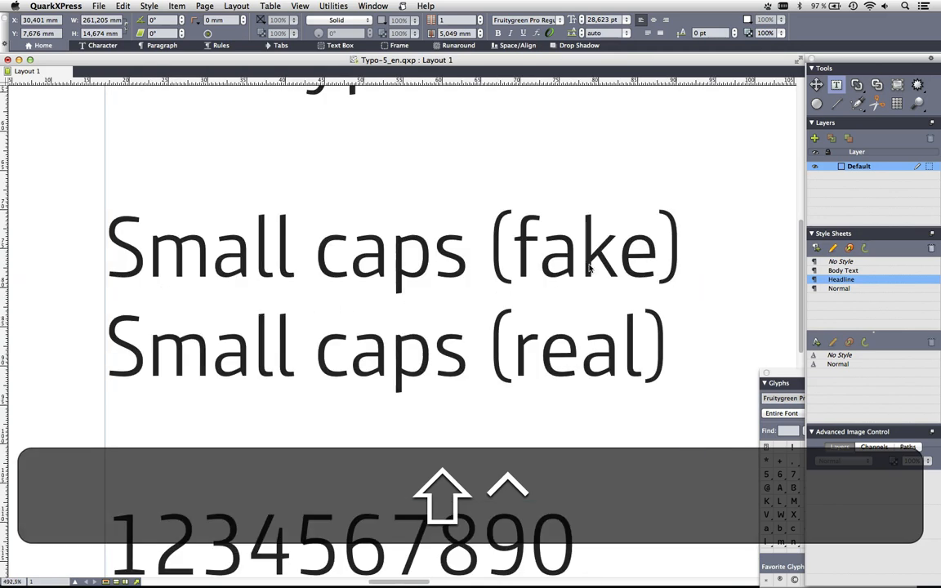
left_click(679, 242)
left_click_drag(679, 242, 106, 238)
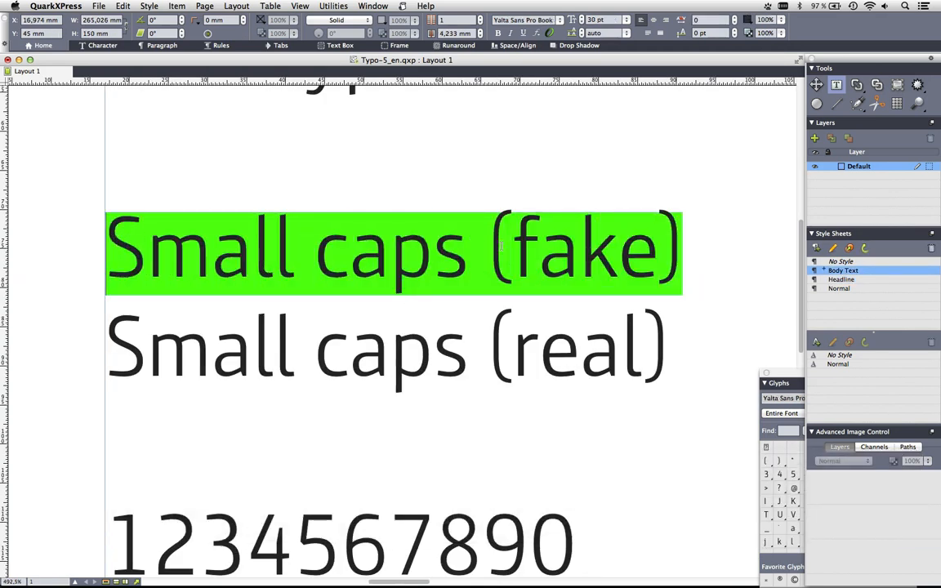
left_click(539, 34)
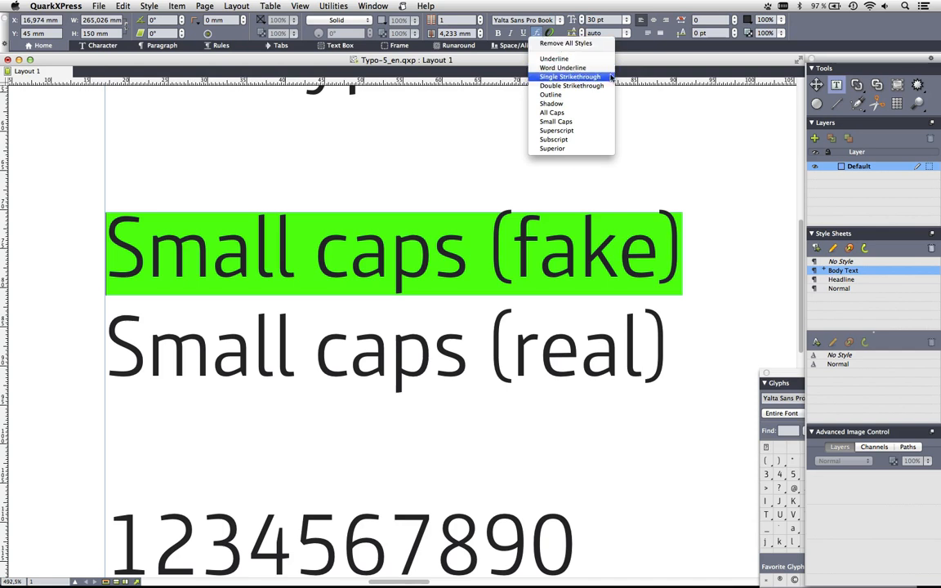
left_click(606, 123)
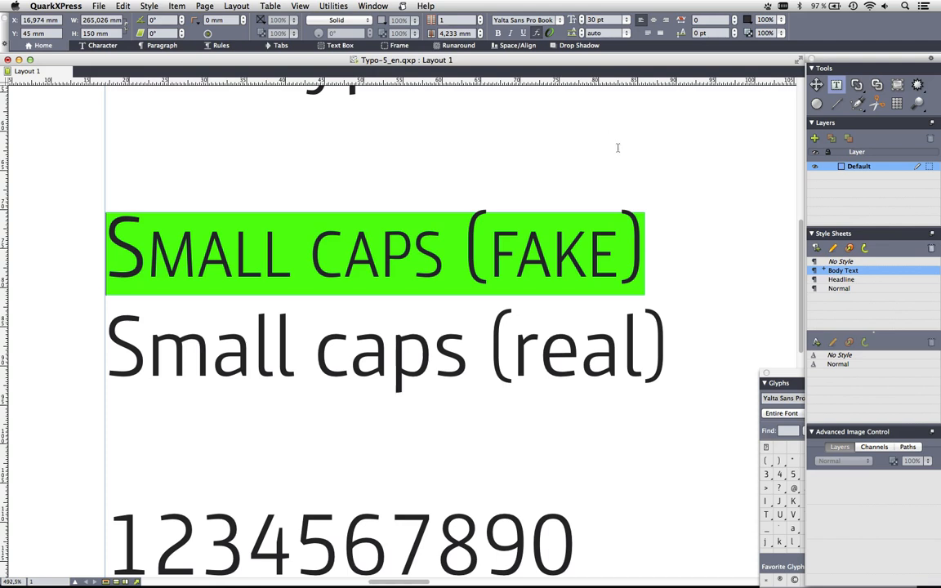
- Apply the OpenType Small Caps feature to the "Small caps (real)" line
left_click_drag(675, 338, 118, 342)
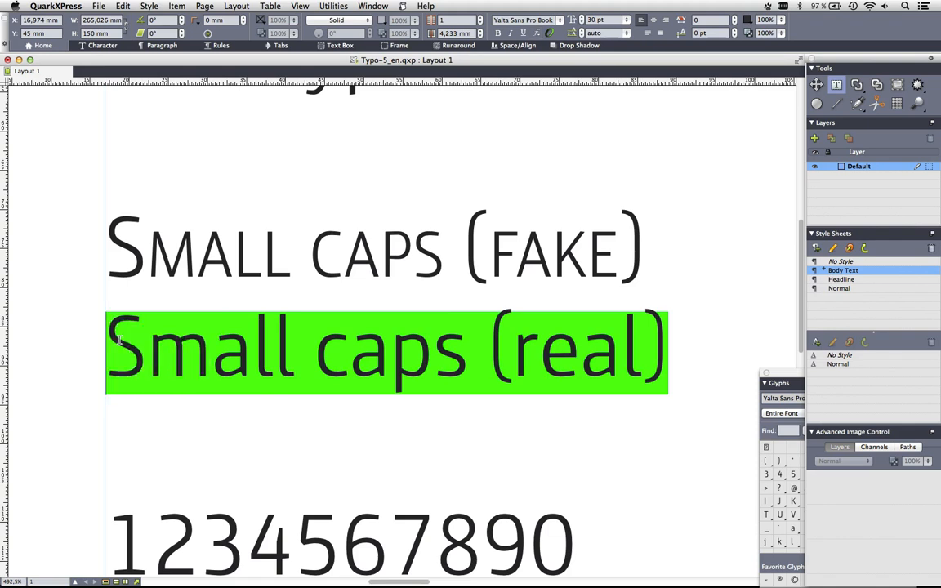
left_click(550, 32)
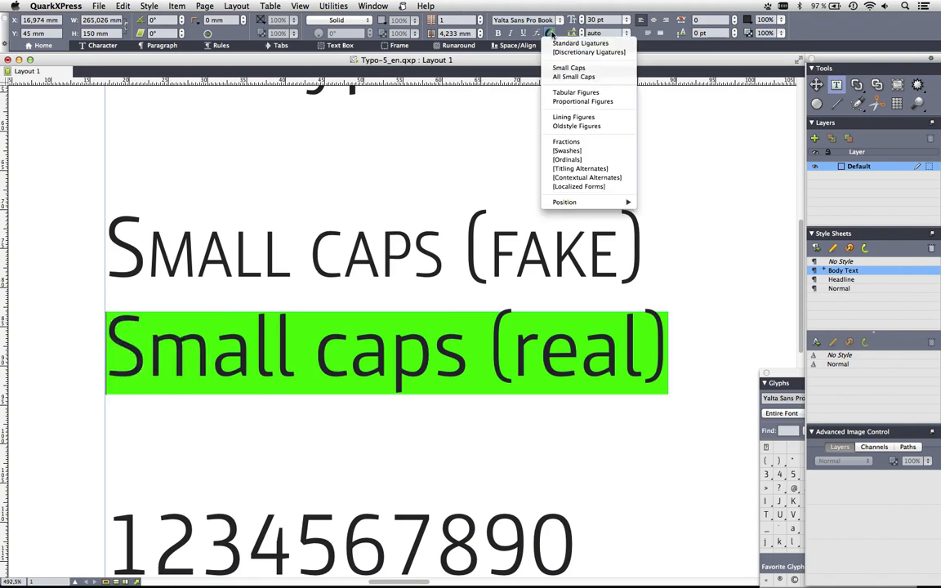
left_click(611, 70)
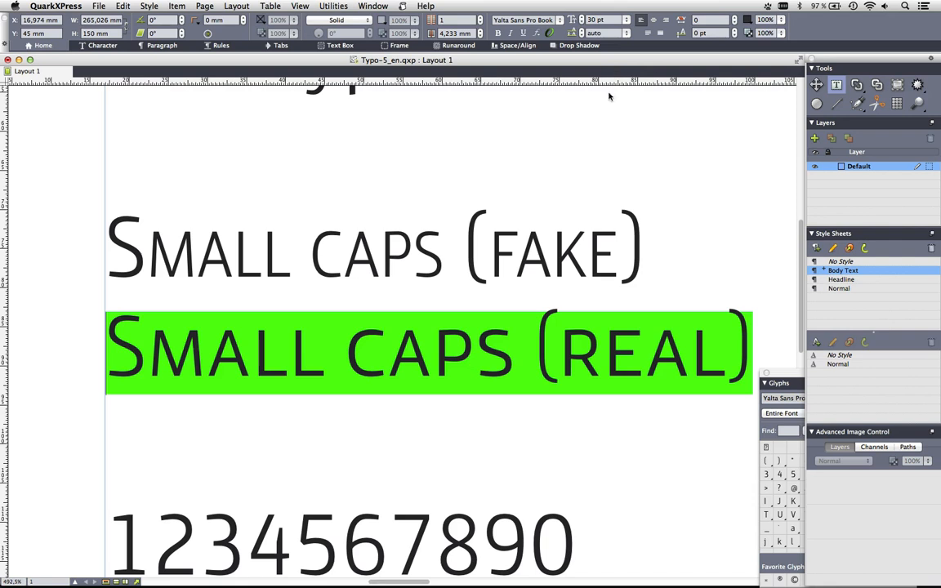
scroll(592, 203, "down", 3)
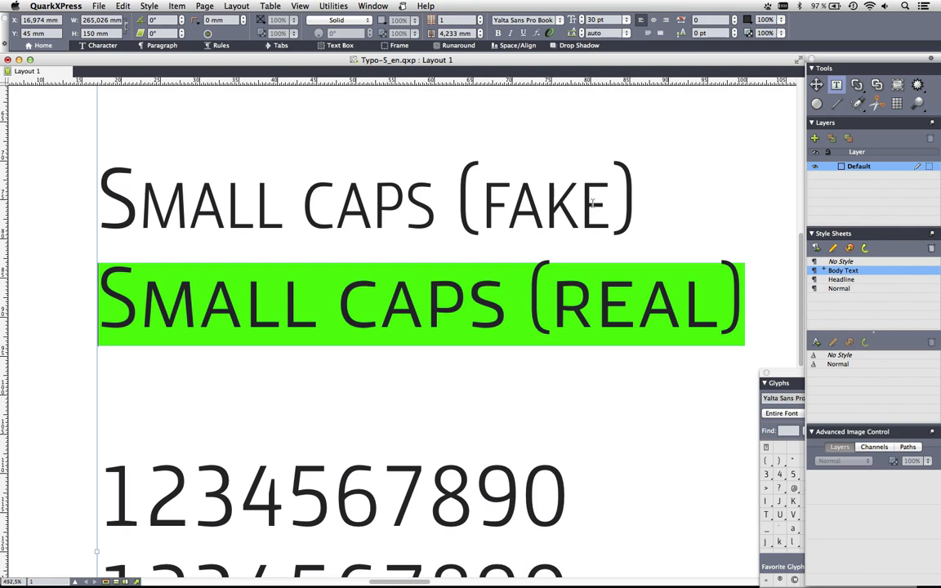
key("super+0")
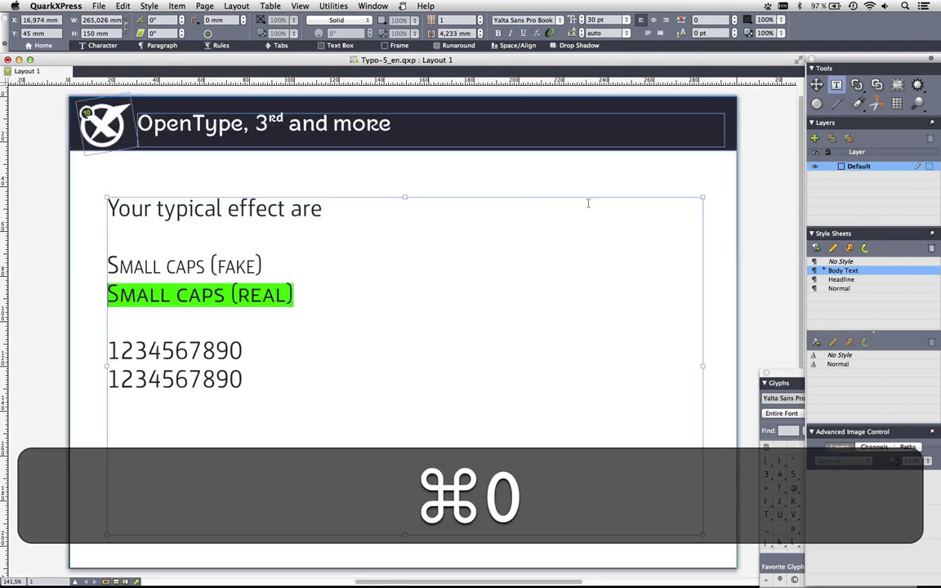
left_click_drag(92, 326, 307, 425)
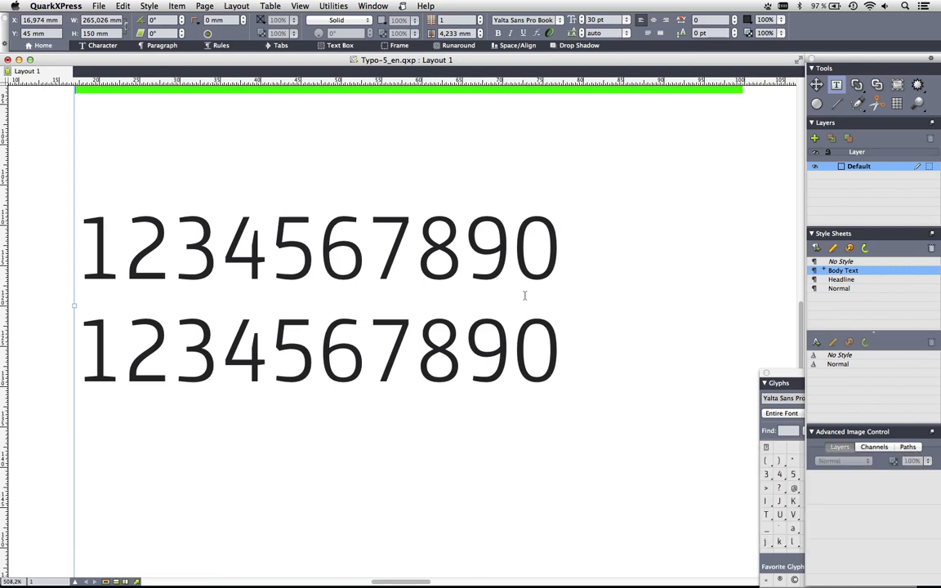
left_click_drag(569, 241, 86, 255)
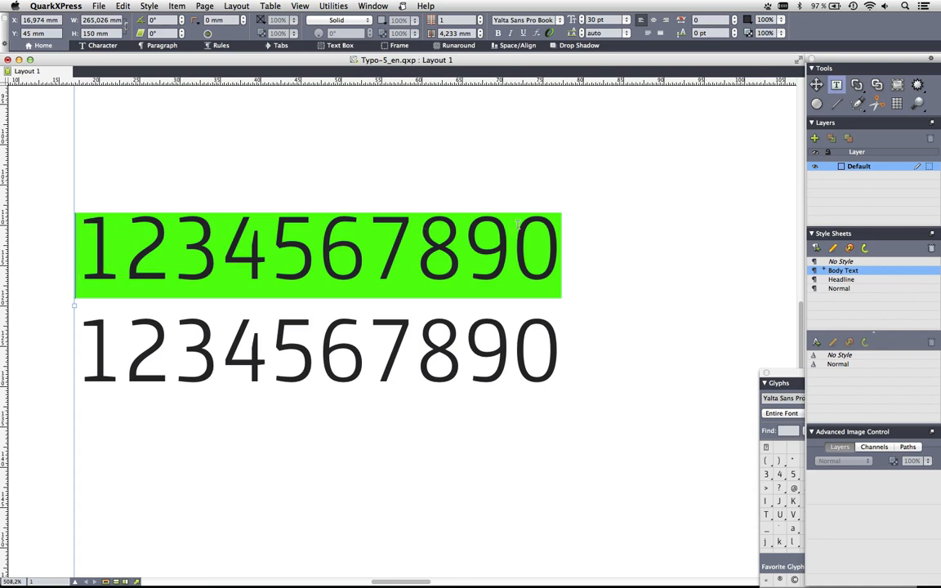
left_click(549, 33)
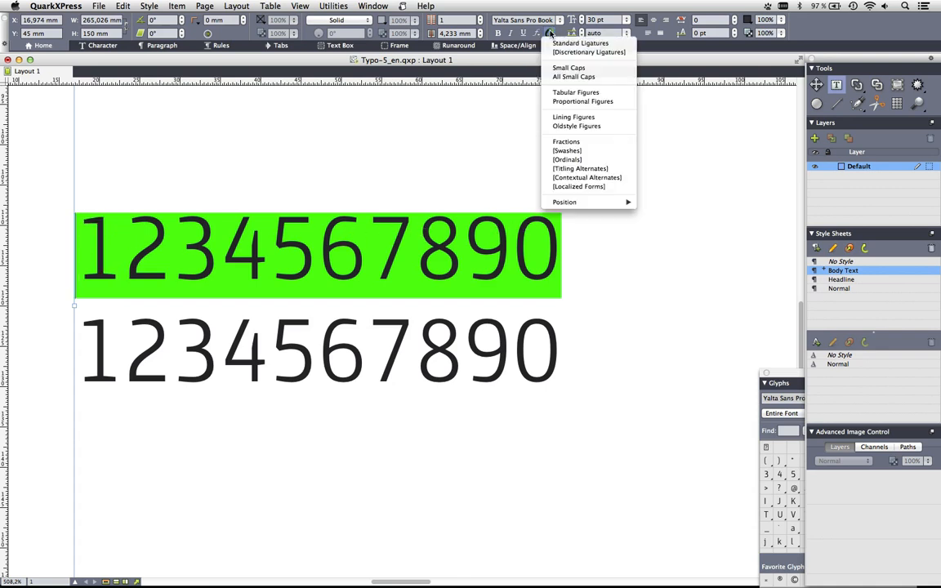
left_click(617, 101)
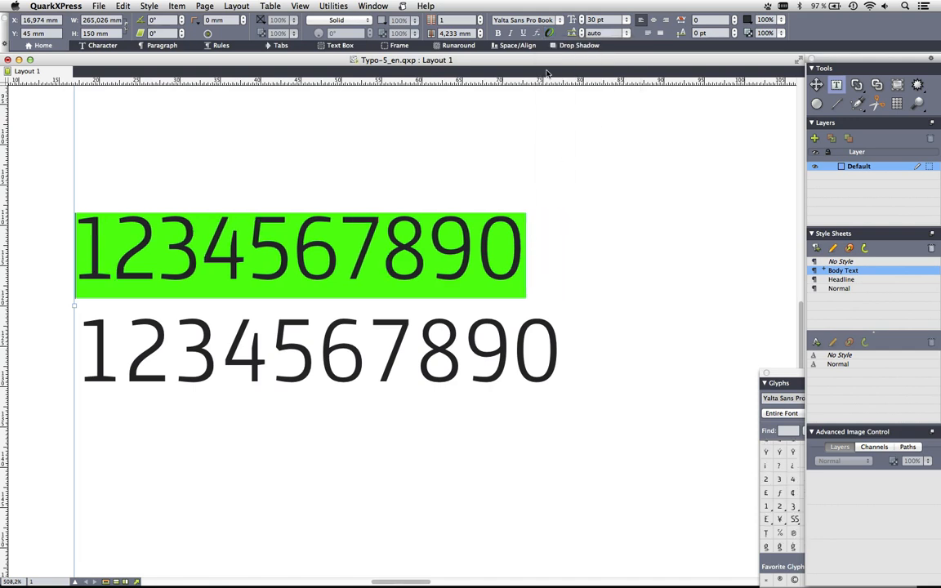
left_click(549, 34)
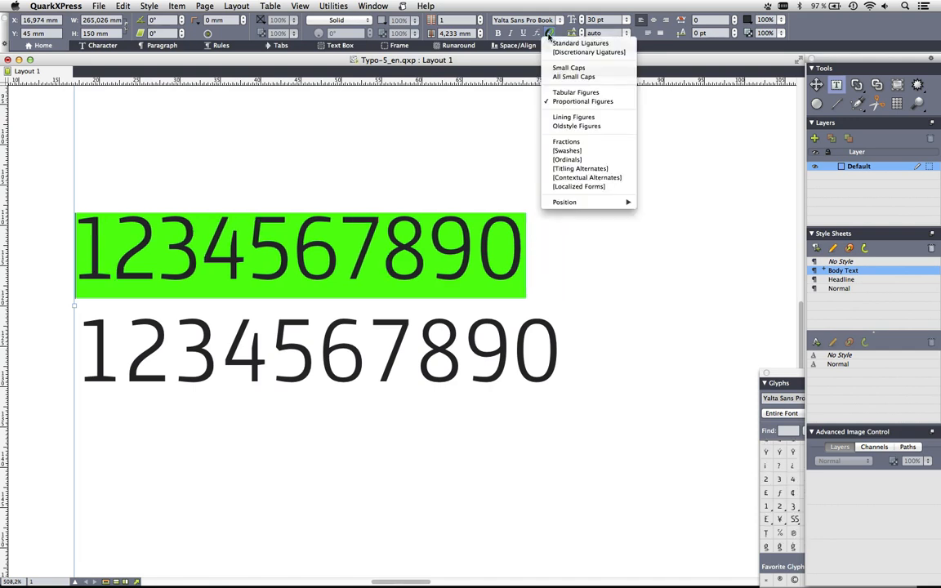
left_click(549, 13)
left_click_drag(552, 353, 75, 351)
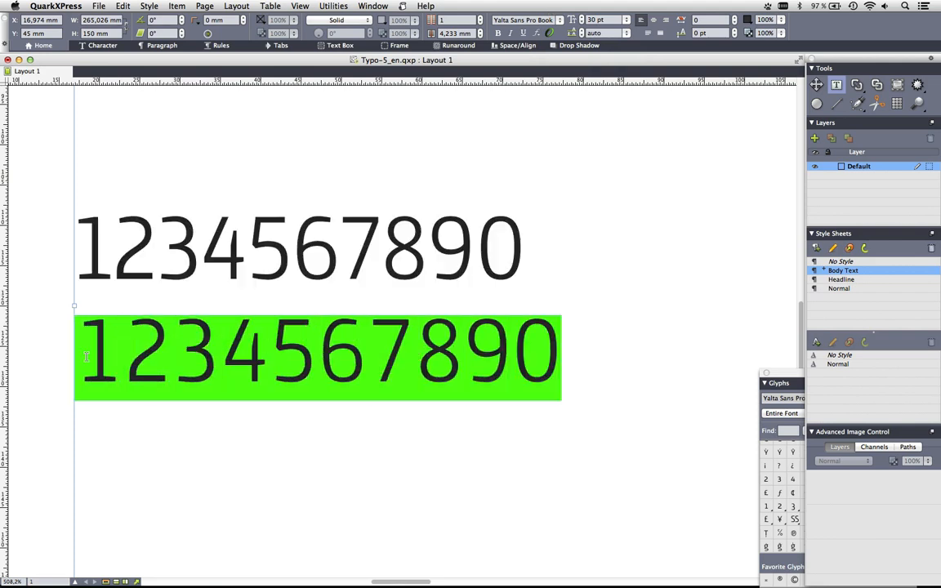
left_click(548, 35)
left_click(609, 95)
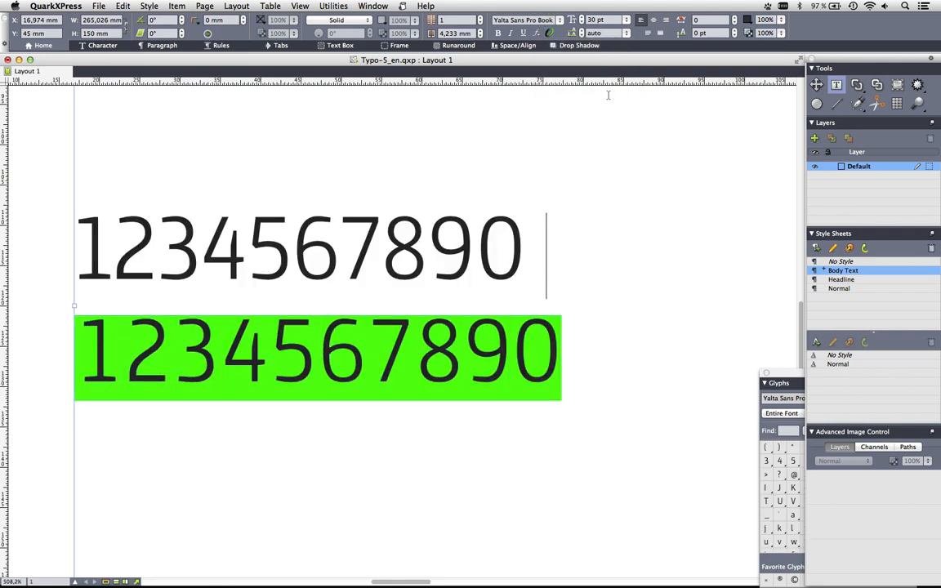
left_click(564, 412)
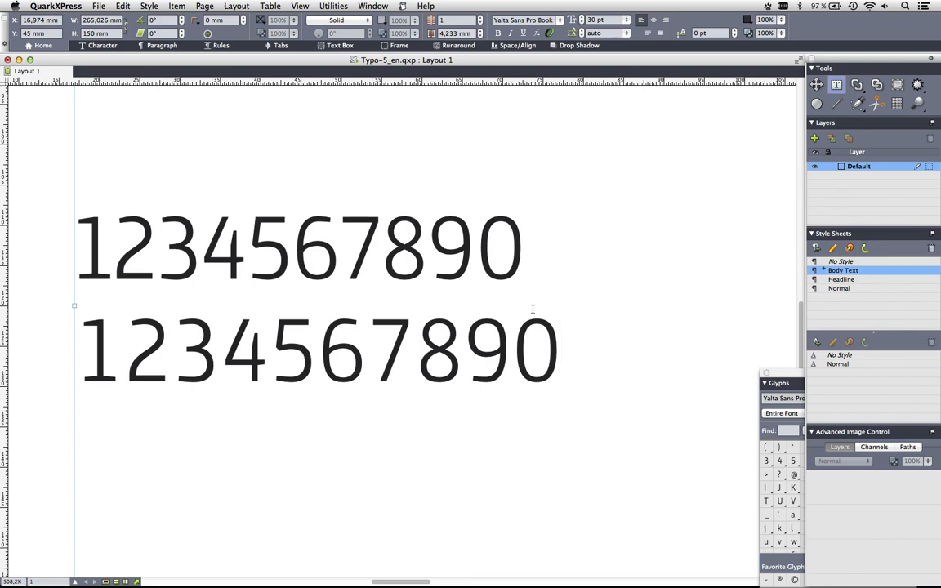
- Compare the OpenType features offered for the second number line with those for the word "more" in the headline
key("super+0")
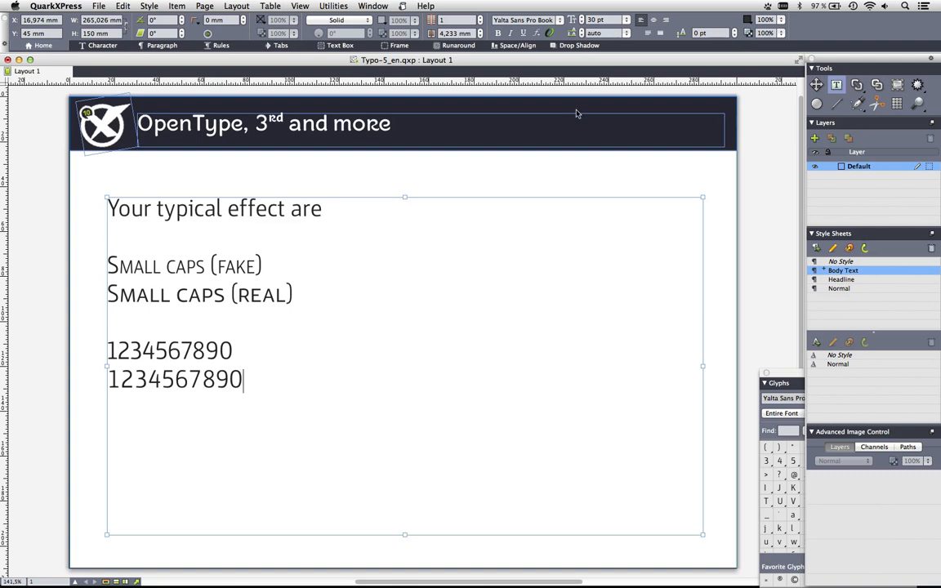
left_click(549, 33)
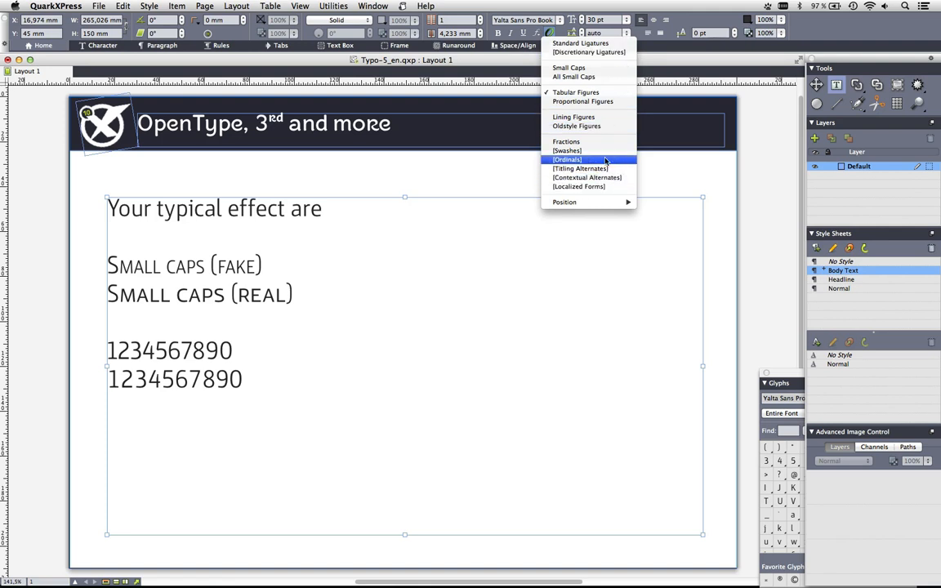
left_click(359, 288)
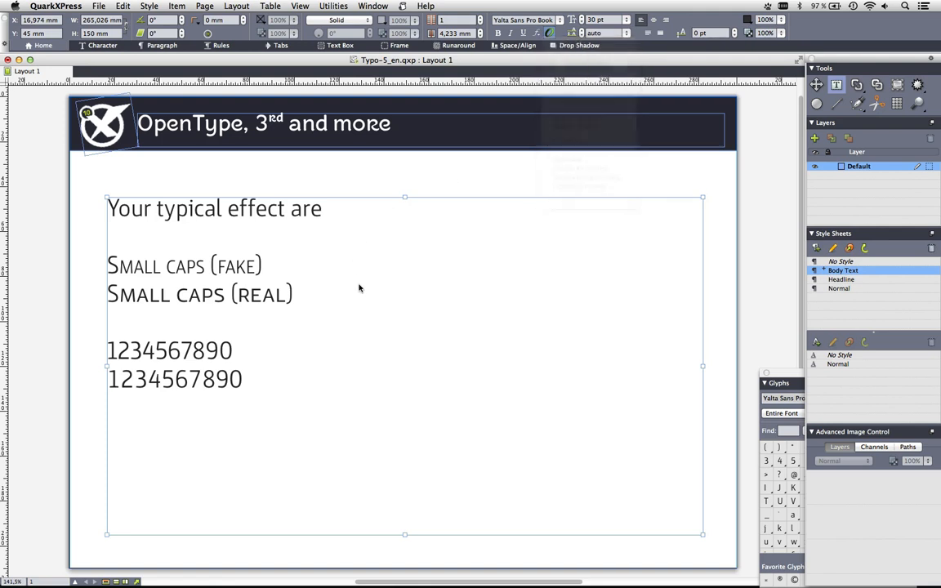
left_click(359, 124)
double_click(361, 124)
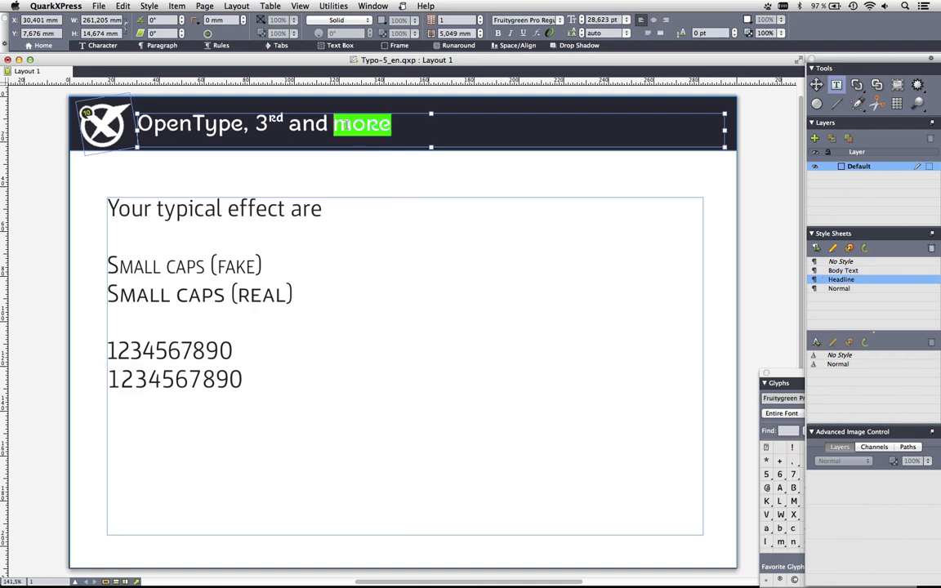
left_click(550, 33)
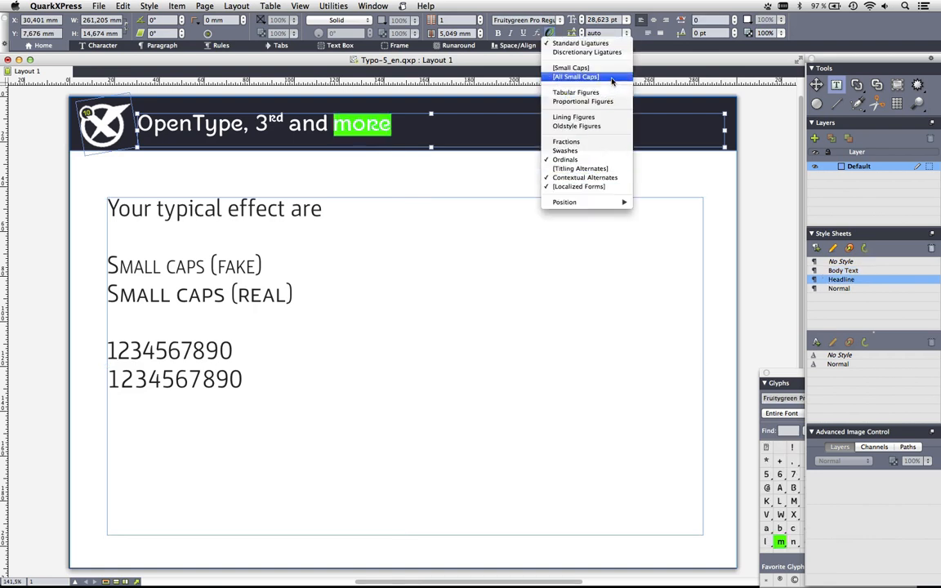
left_click(503, 329)
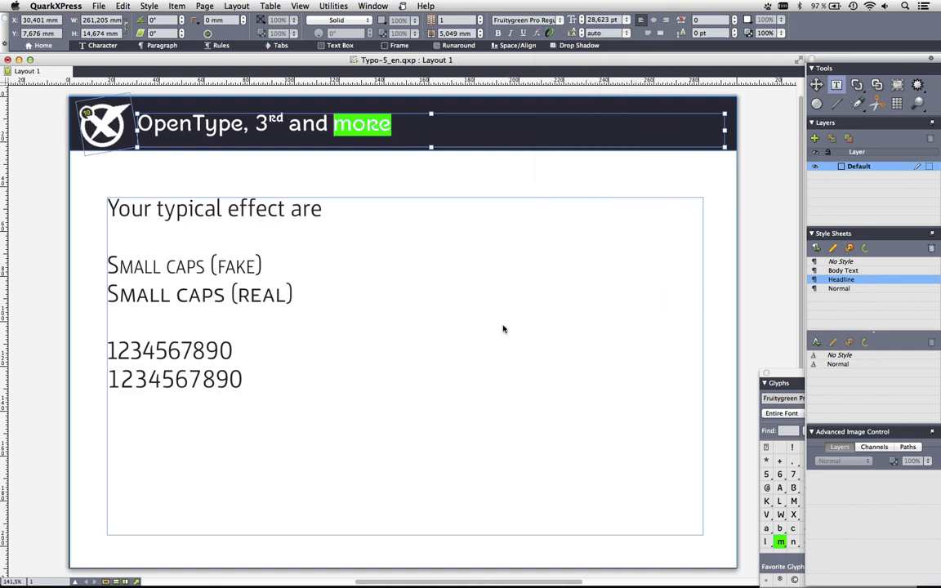
left_click(503, 329)
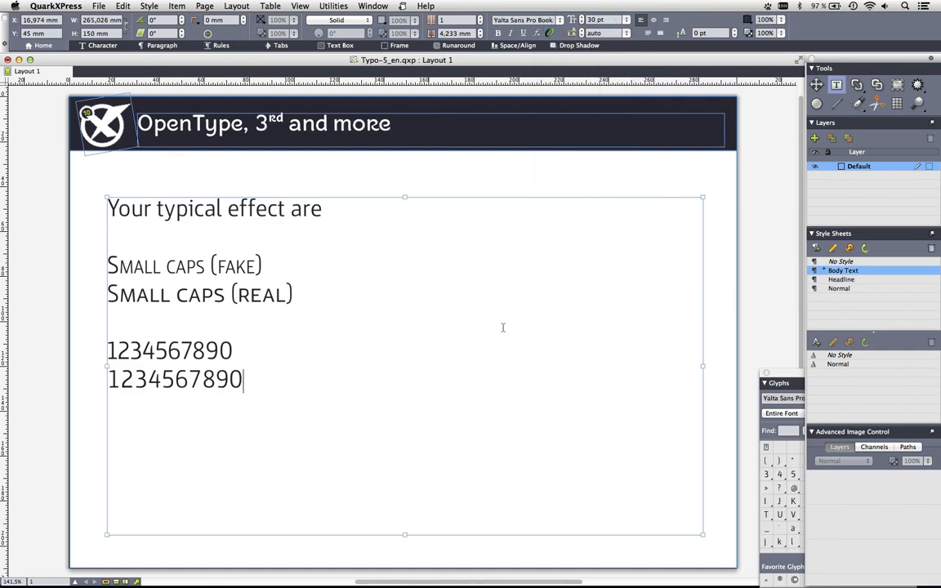